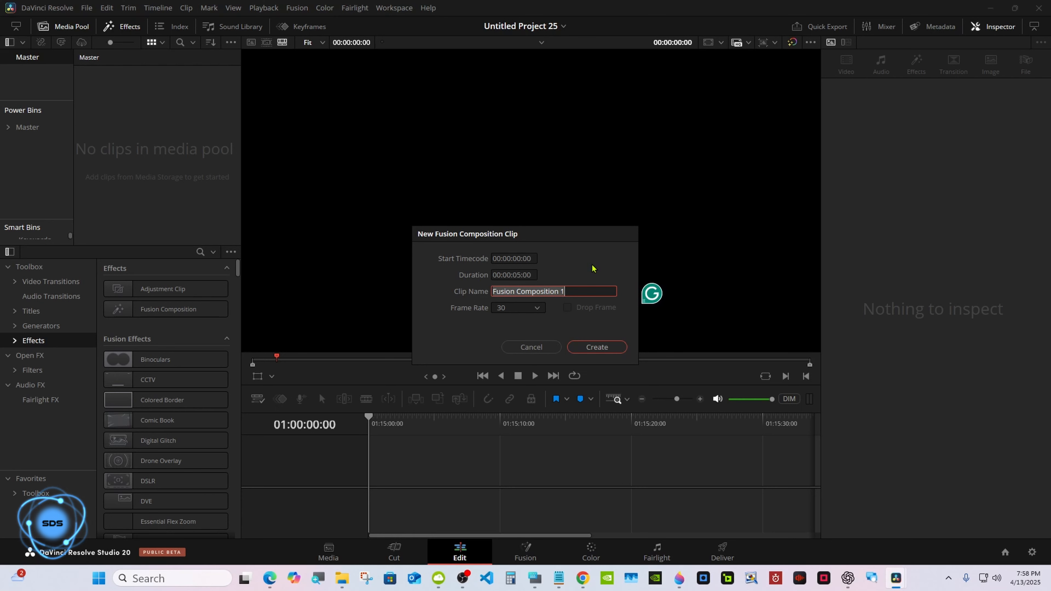
# Create the five-second 30 fps Fusion composition on a new timeline and open it on the Fusion page with MediaOut1 moved aside
pyautogui.click(597, 347)
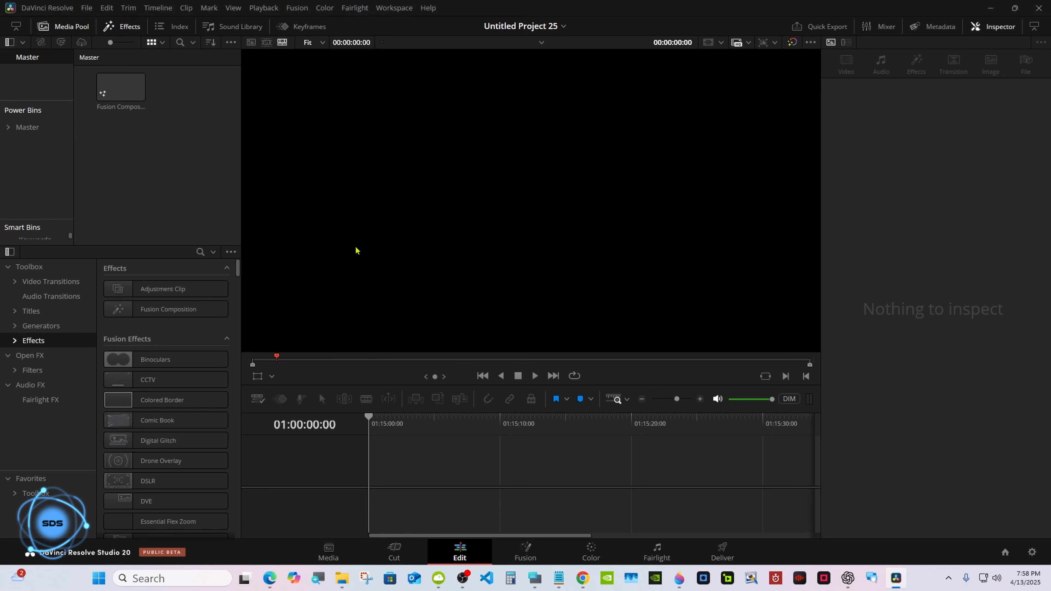
pyautogui.moveTo(120, 87); pyautogui.dragTo(393, 463)
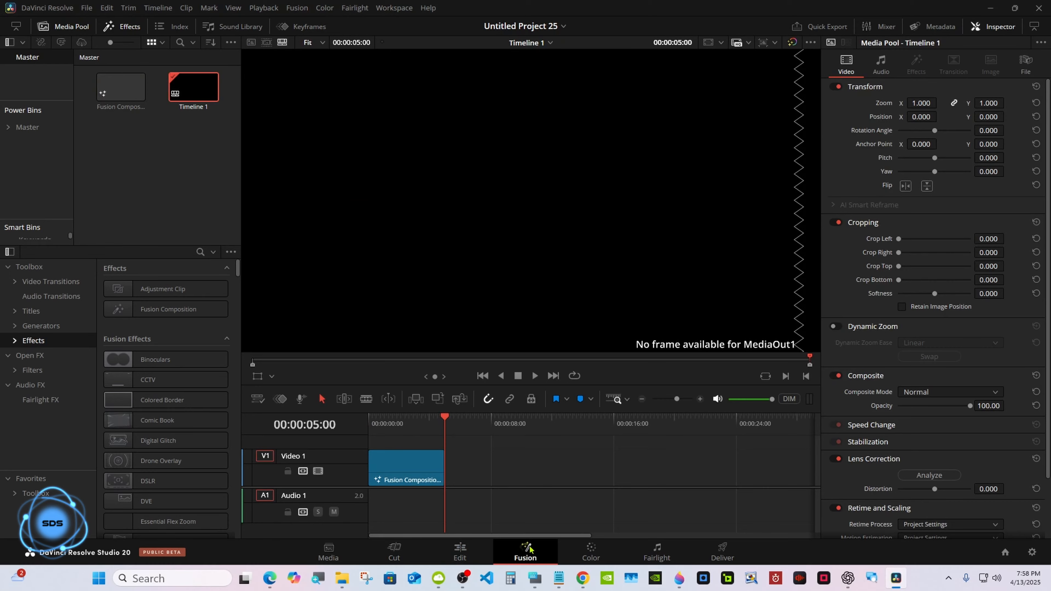
pyautogui.click(525, 552)
pyautogui.moveTo(266, 427); pyautogui.dragTo(681, 428)
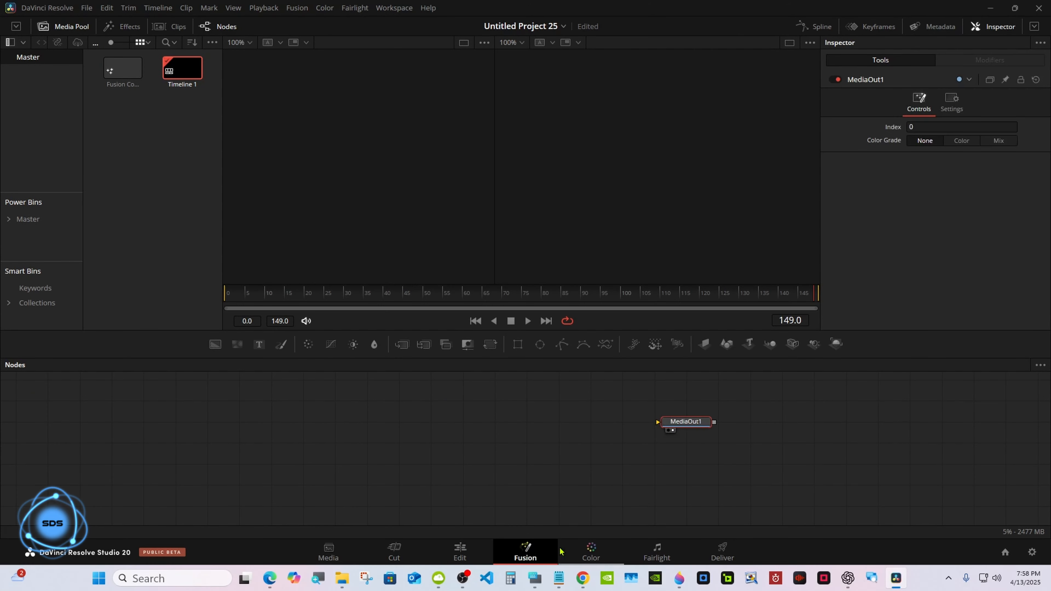
# Open the On-Screen Keyboard beside the MediaOut1 node and return the composition's playhead to frame 0
pyautogui.click(534, 579)
pyautogui.moveTo(542, 441); pyautogui.dragTo(781, 425)
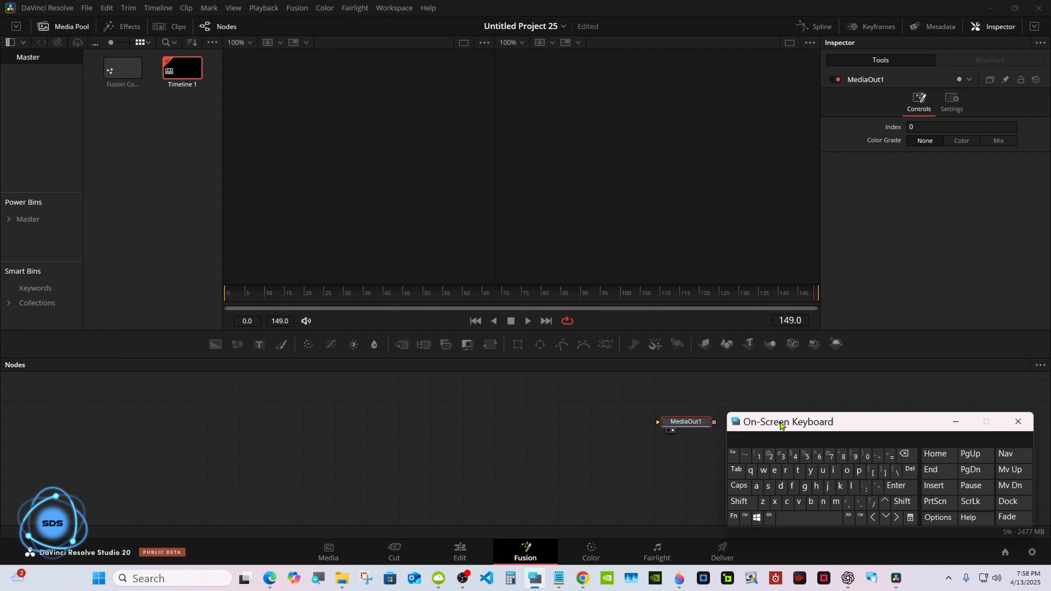
pyautogui.click(219, 296)
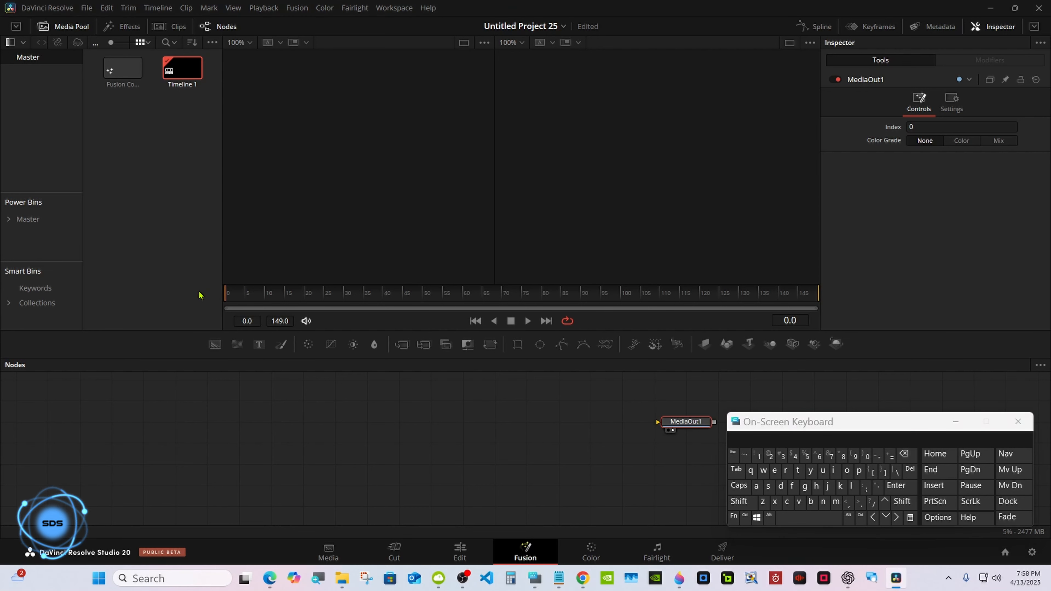
# Add an sStar shape node in the empty area of the node graph before MediaOut1
pyautogui.click(370, 425)
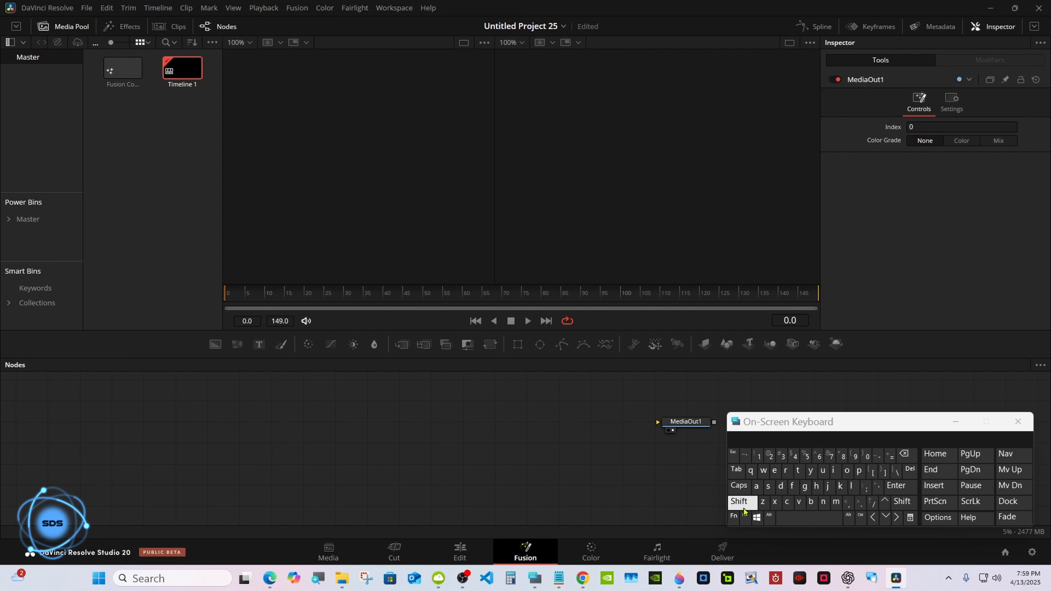
pyautogui.click(739, 501)
pyautogui.click(797, 518)
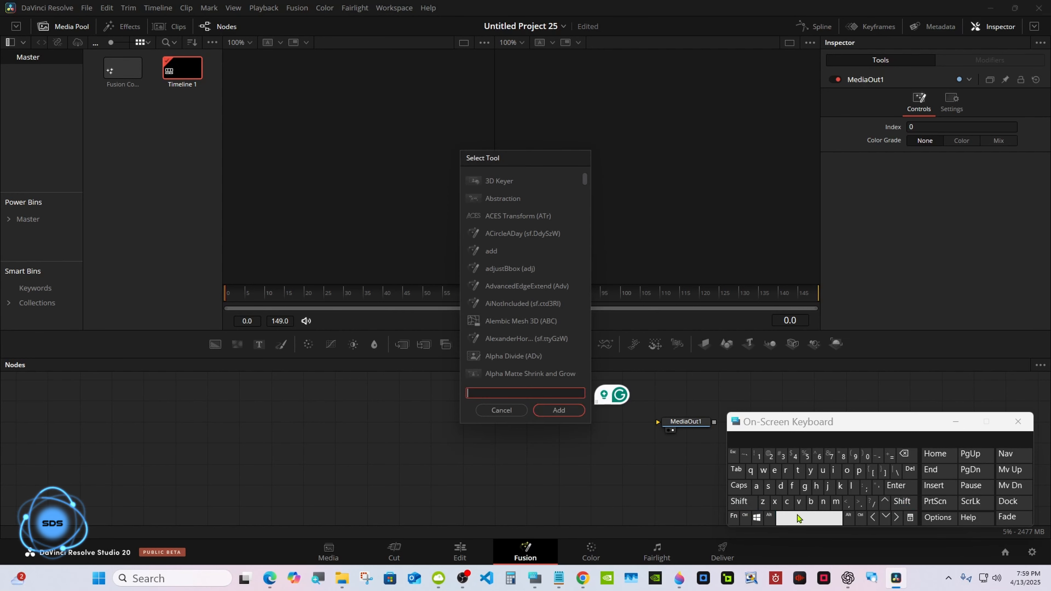
pyautogui.click(768, 487)
pyautogui.click(795, 470)
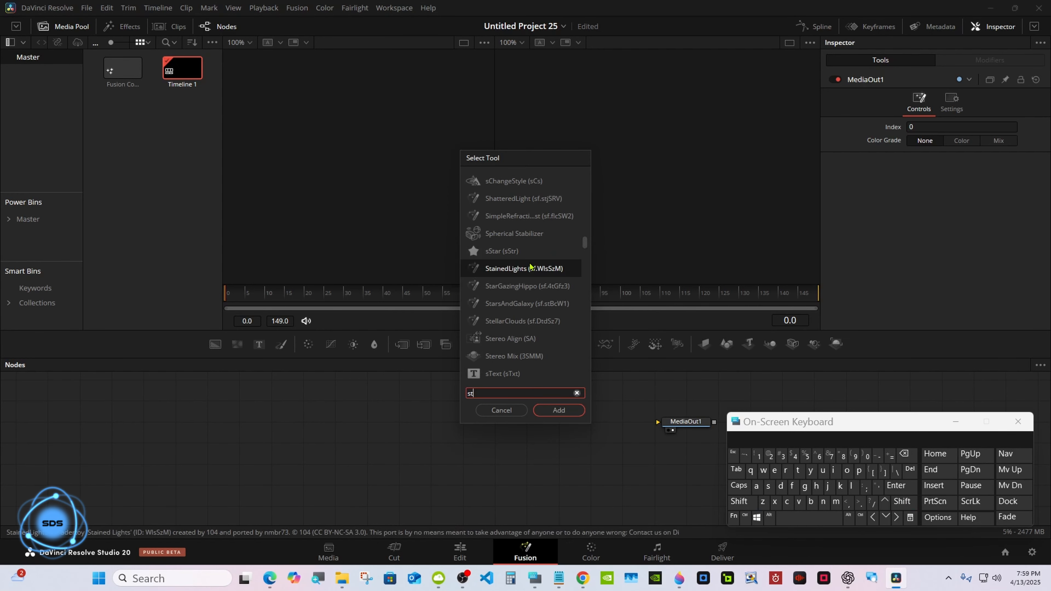
pyautogui.click(502, 251)
pyautogui.click(547, 410)
# Add an sRender node after sStar1 and connect its output to MediaOut1
pyautogui.click(743, 501)
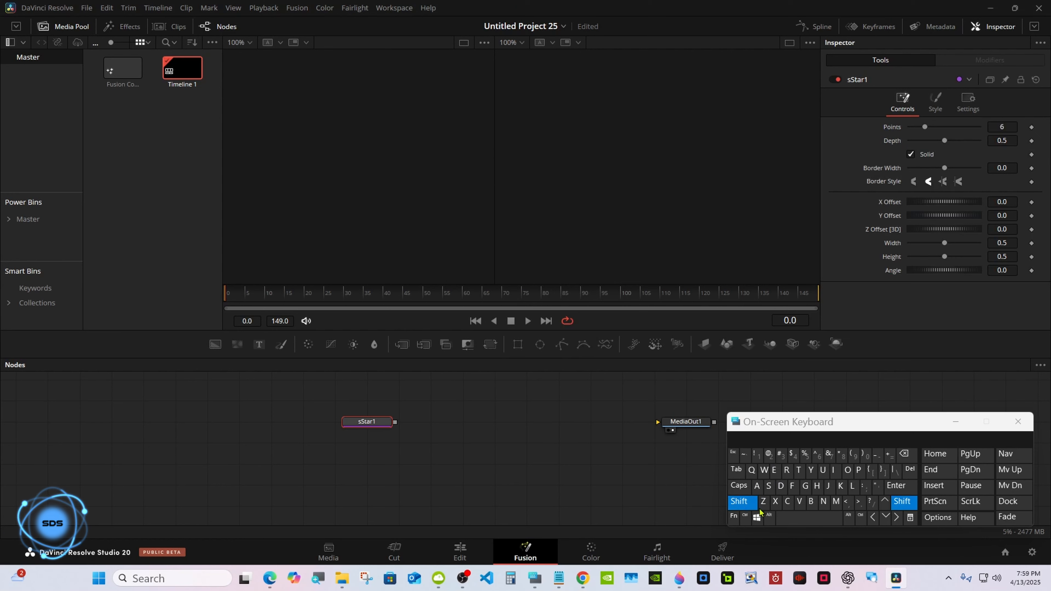
pyautogui.click(786, 519)
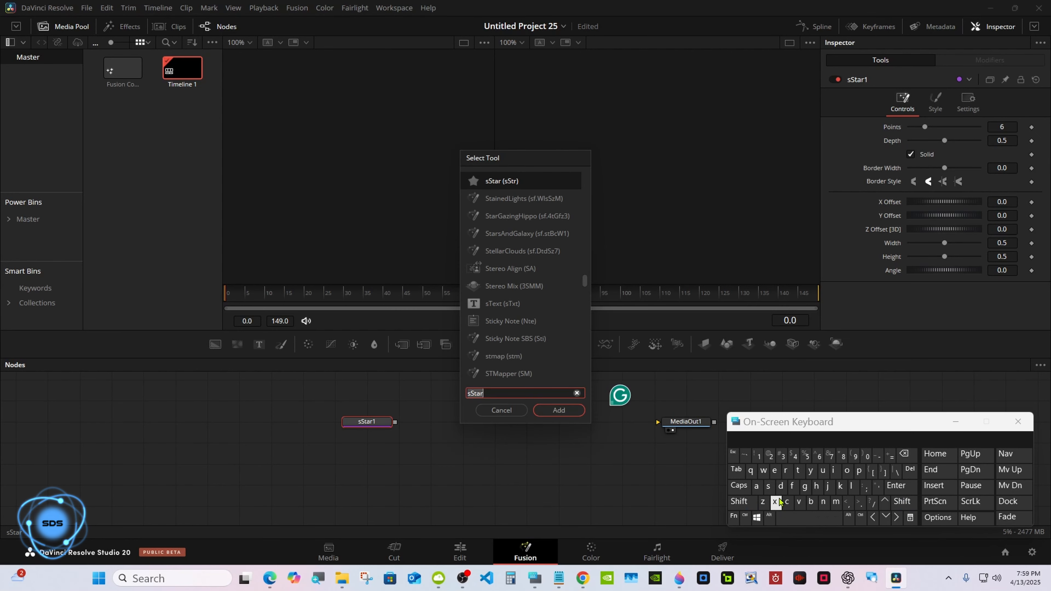
pyautogui.write('sRender')
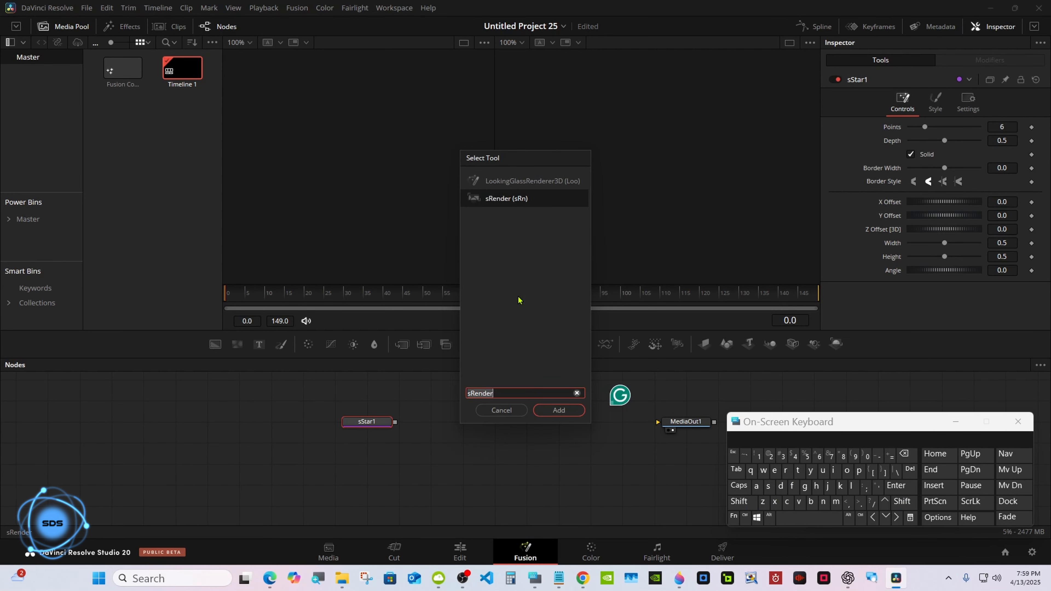
pyautogui.click(556, 410)
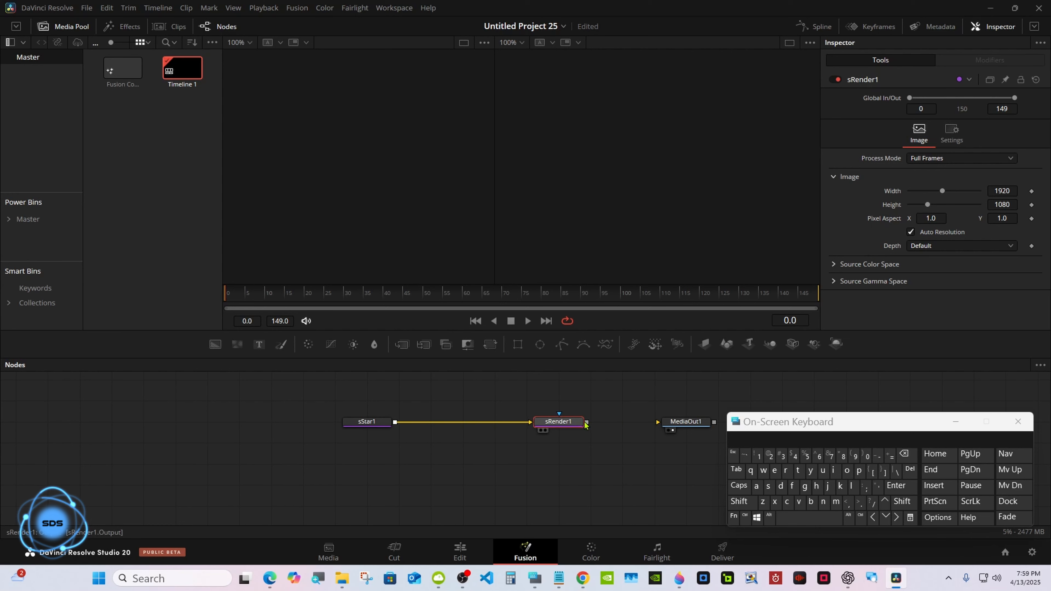
pyautogui.moveTo(585, 425); pyautogui.dragTo(679, 426)
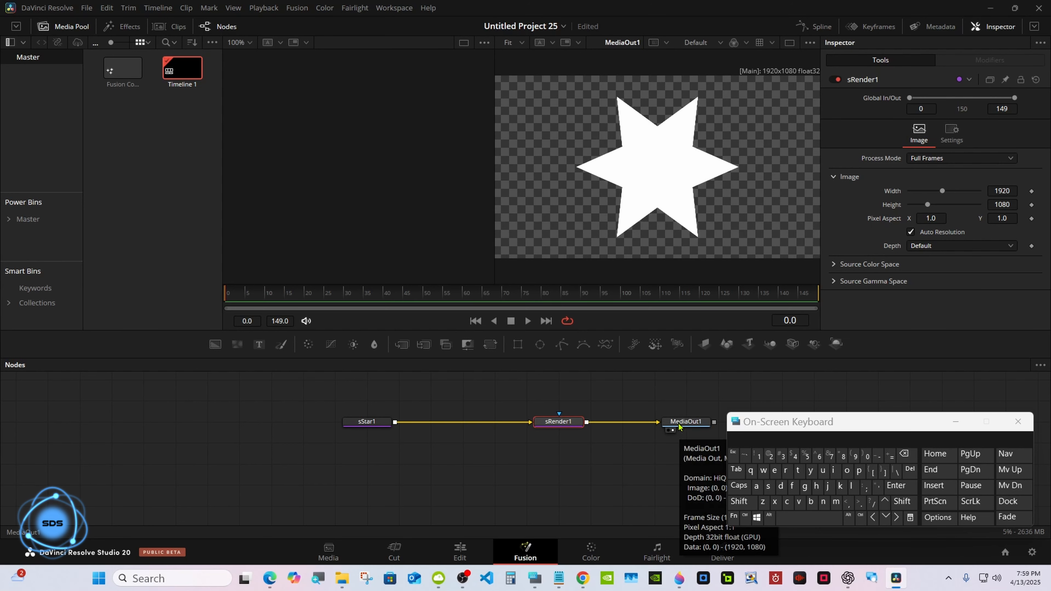
# Switch to a single viewer and set the sStar1 shape's points to 3 so it becomes a triangle
pyautogui.click(789, 42)
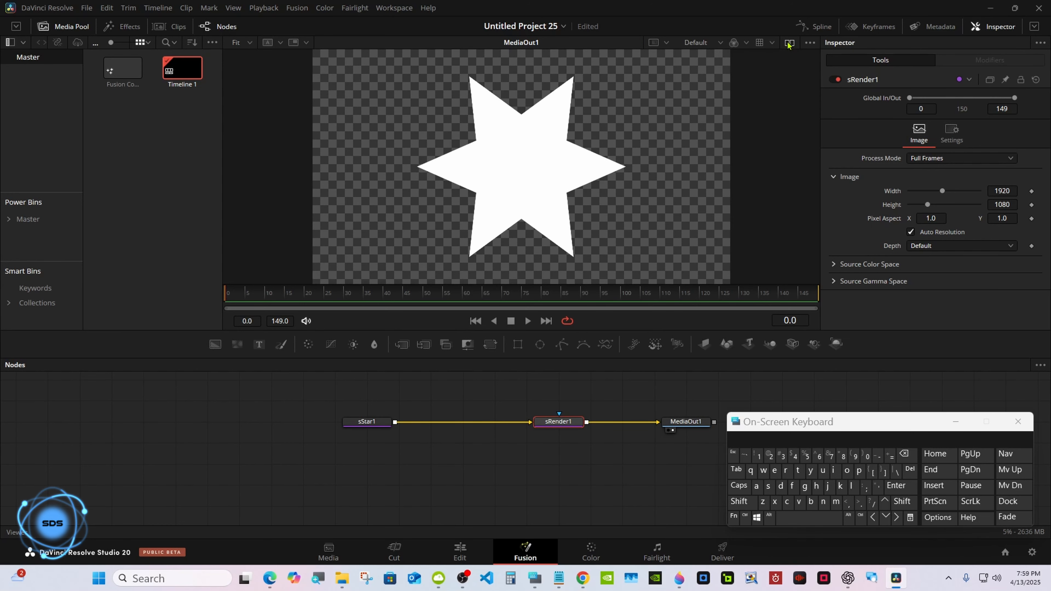
pyautogui.click(380, 425)
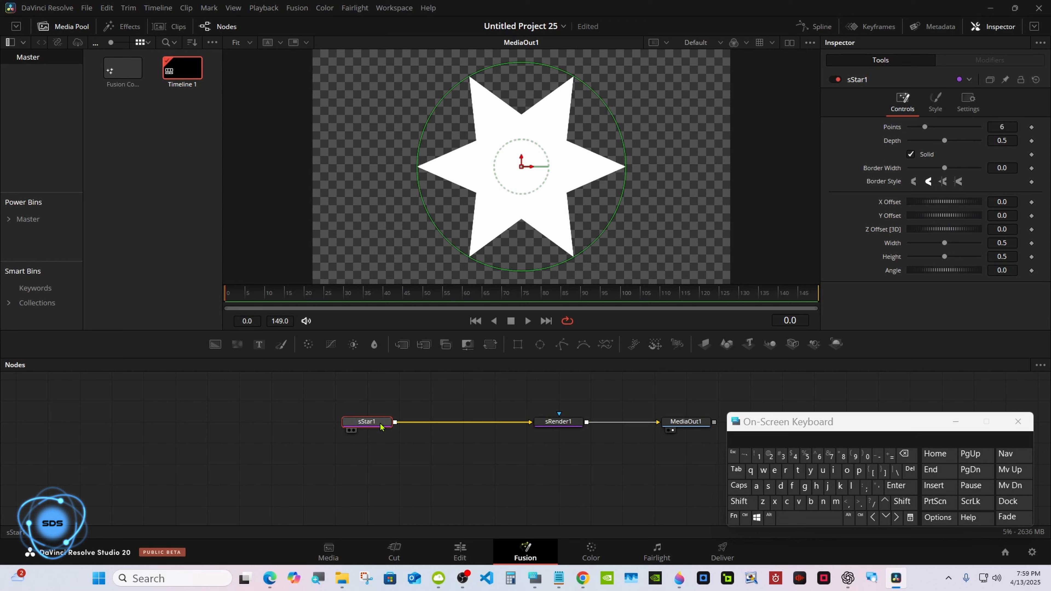
pyautogui.moveTo(925, 127); pyautogui.dragTo(913, 129)
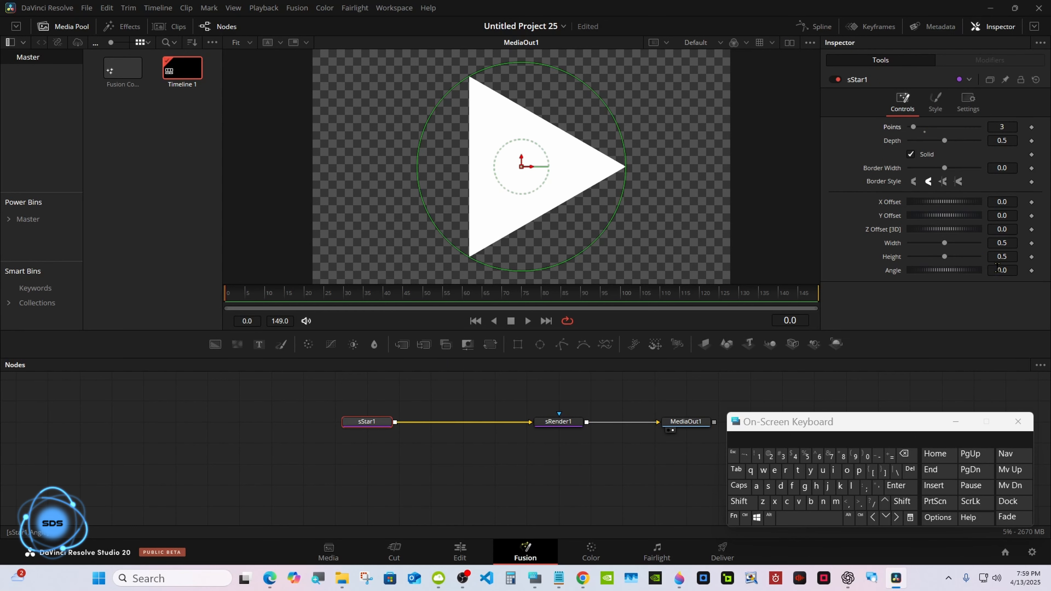
# Set the triangle's angle to -30 in the sStar1 node
pyautogui.click(1010, 267)
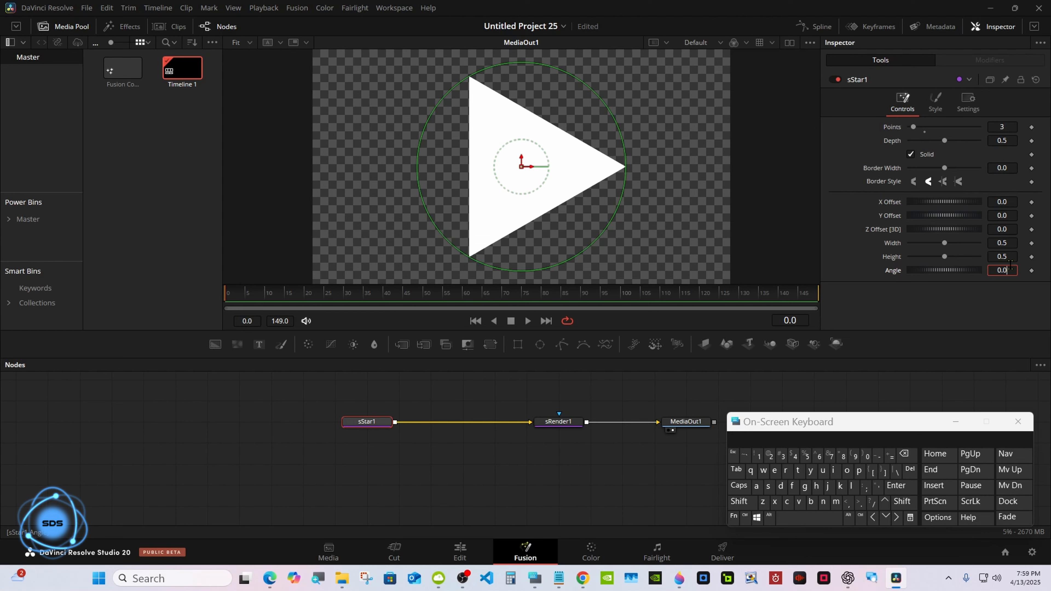
pyautogui.click(904, 454)
pyautogui.click(904, 454)
pyautogui.click(904, 454)
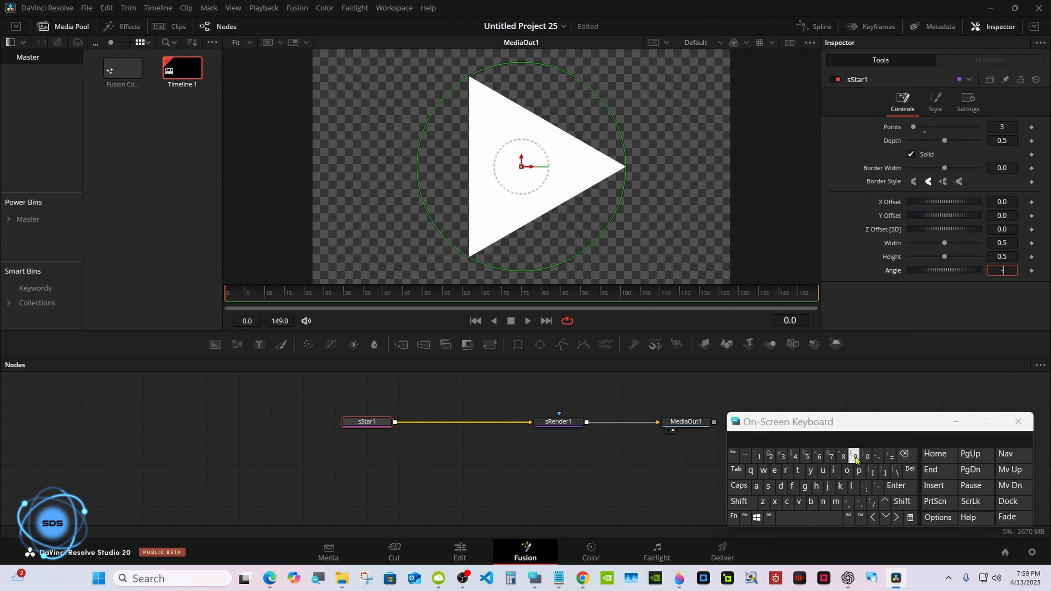
pyautogui.click(782, 457)
pyautogui.click(867, 457)
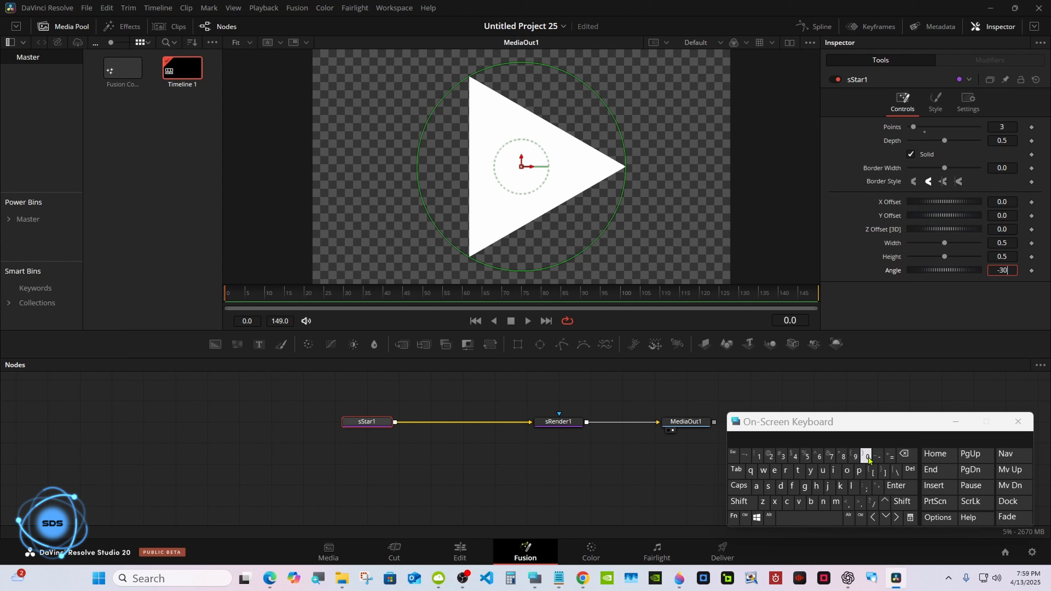
pyautogui.click(898, 485)
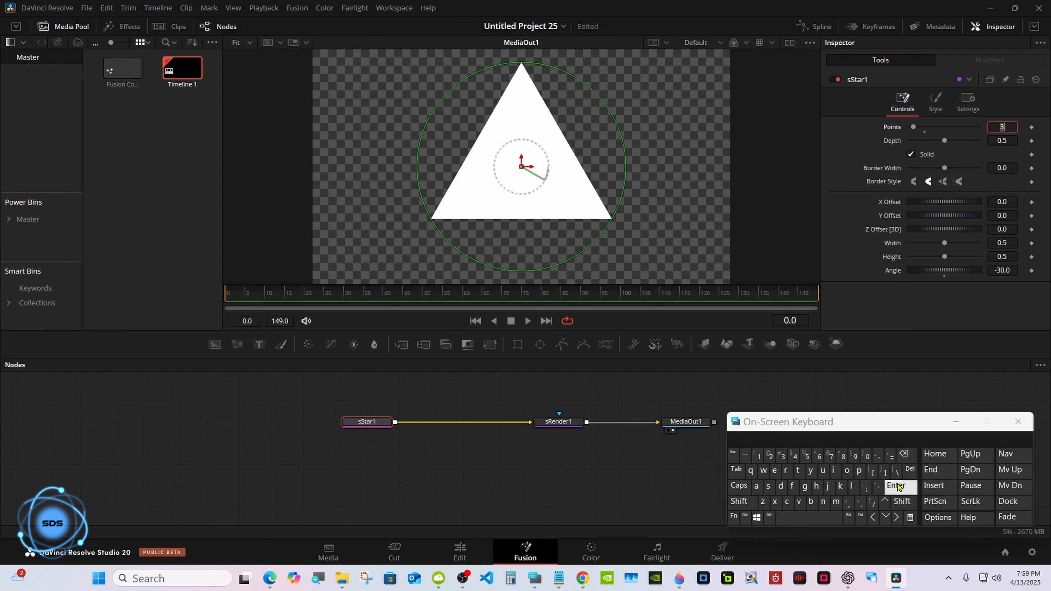
# Set the triangle's Y Offset to -0.05 in the sStar1 node
pyautogui.click(1009, 214)
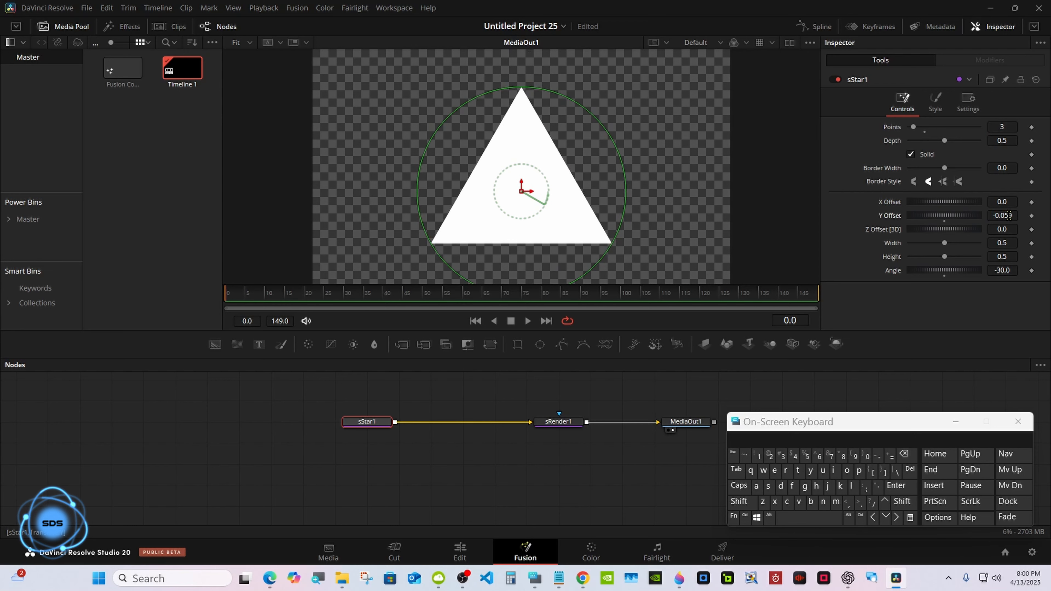
pyautogui.click(1010, 215)
pyautogui.click(905, 456)
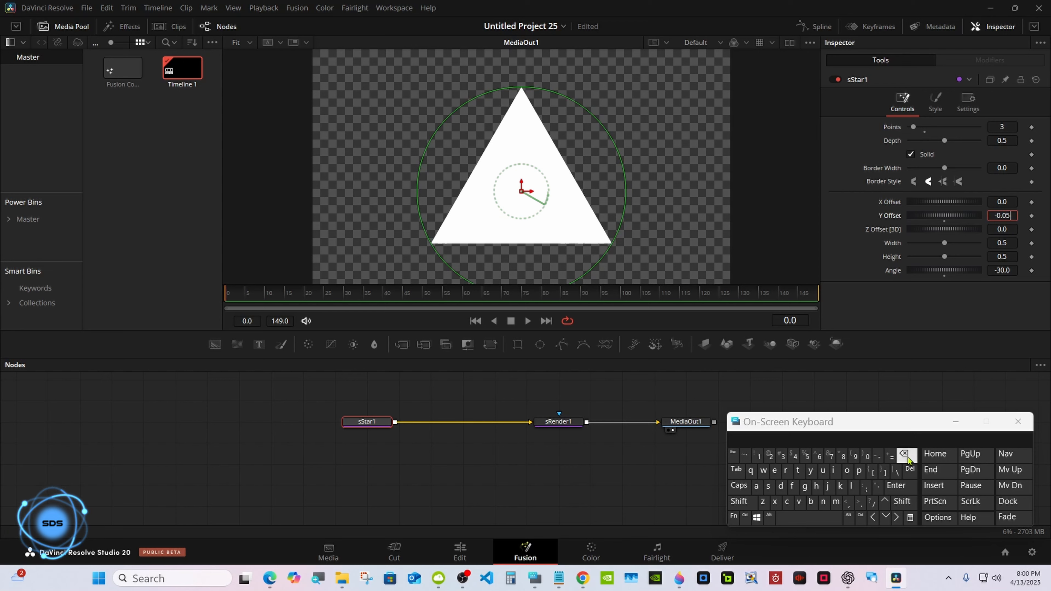
pyautogui.click(896, 485)
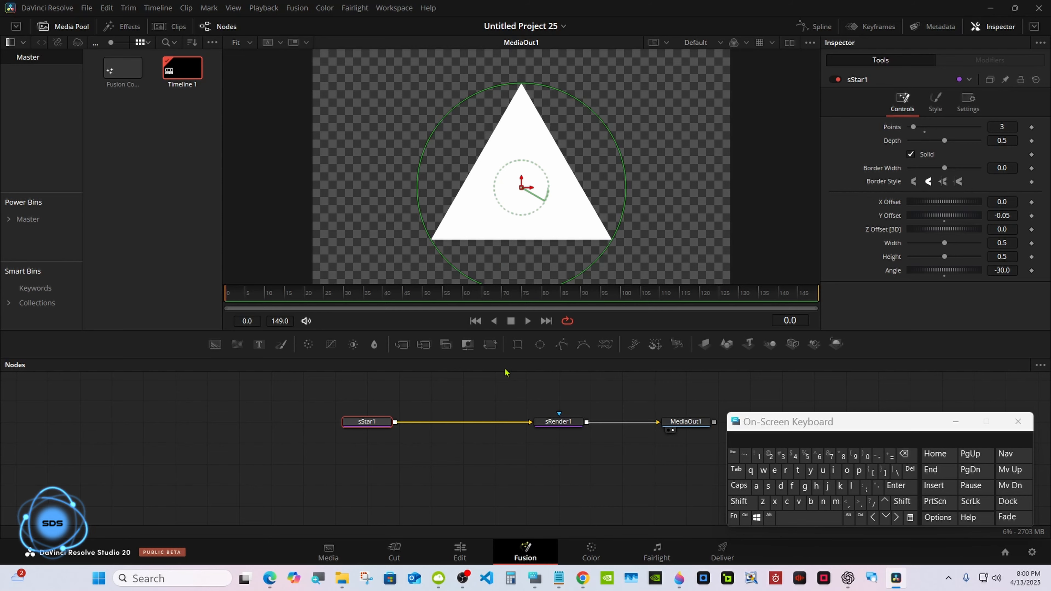
# Turn off the triangle's Solid option and set its border width to 0.01
pyautogui.moveTo(502, 356)
pyautogui.mouseDown()
pyautogui.moveTo(495, 481)
pyautogui.moveTo(499, 342)
pyautogui.mouseUp()
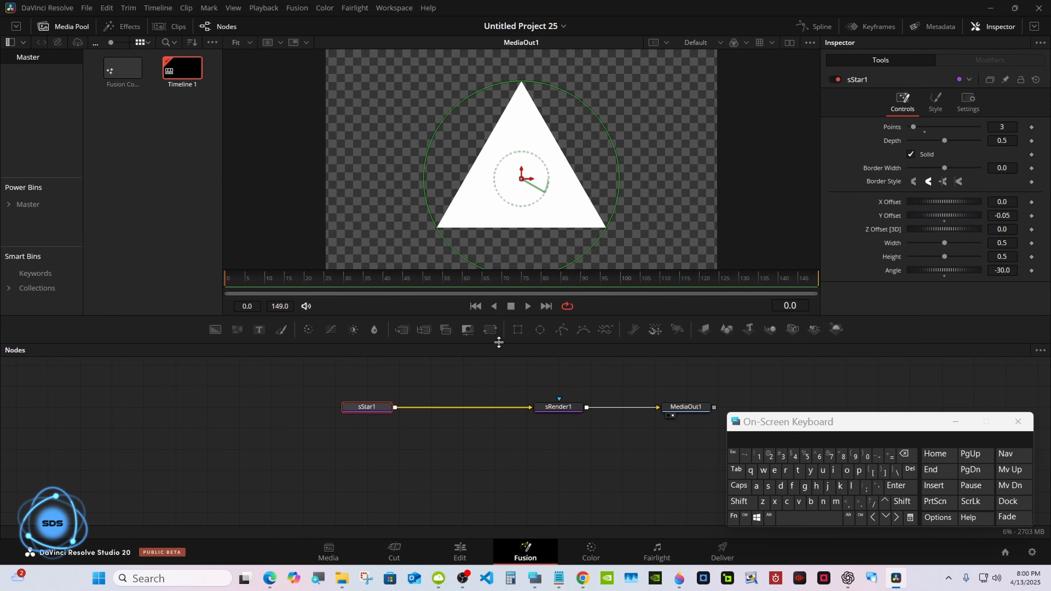
pyautogui.click(911, 154)
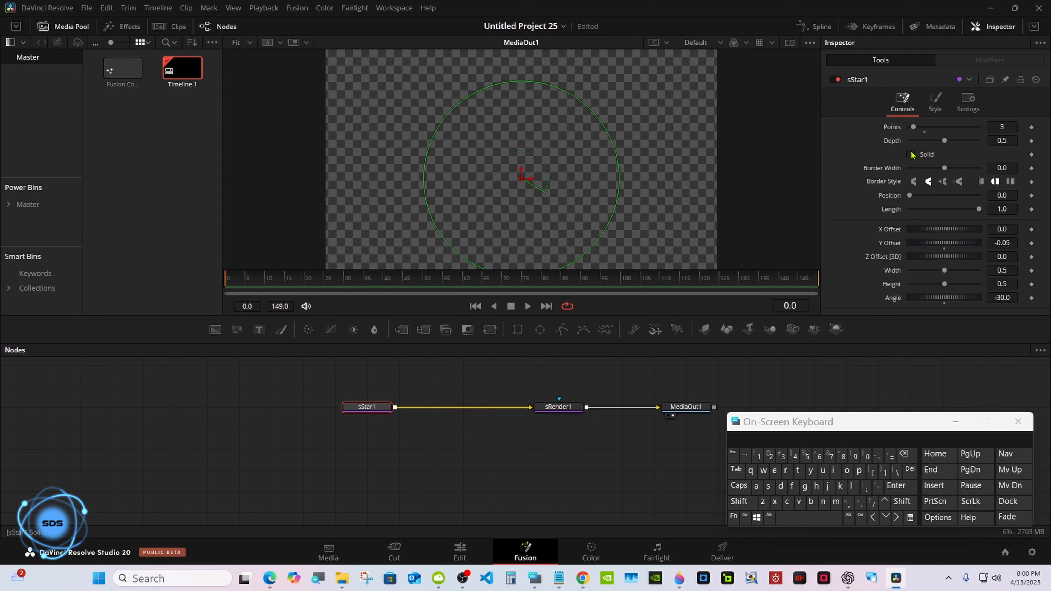
pyautogui.click(1002, 162)
pyautogui.click(759, 456)
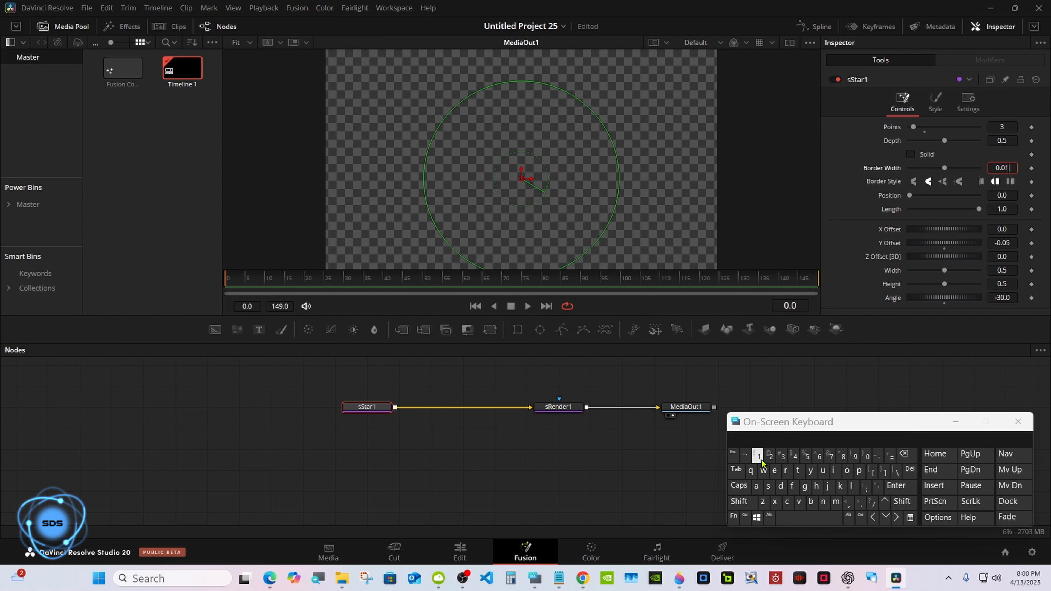
pyautogui.click(895, 487)
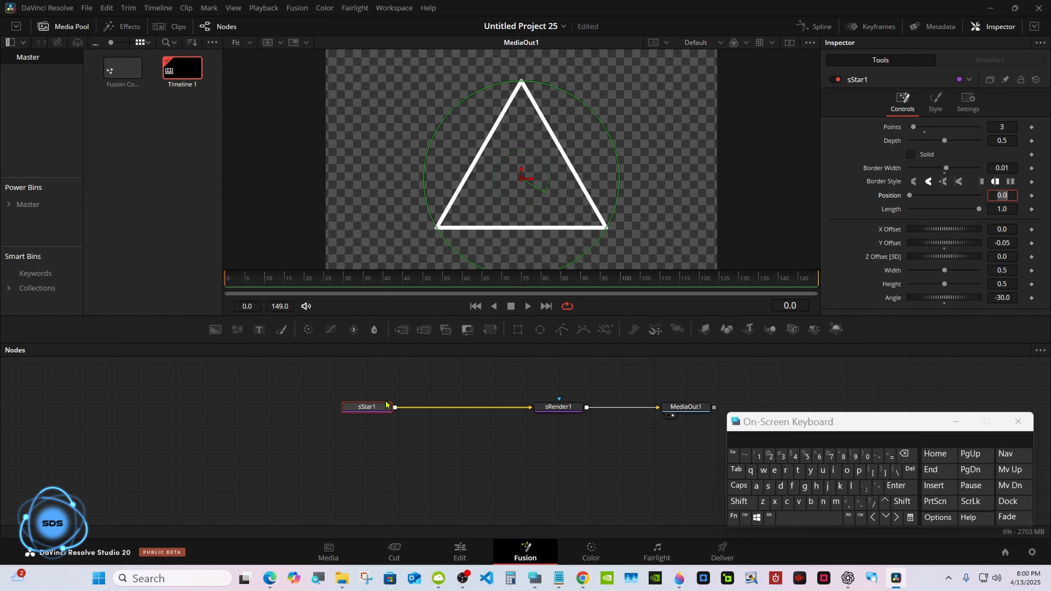
# Change the triangle outline's color to the basic blue-violet #5555ff
pyautogui.click(937, 108)
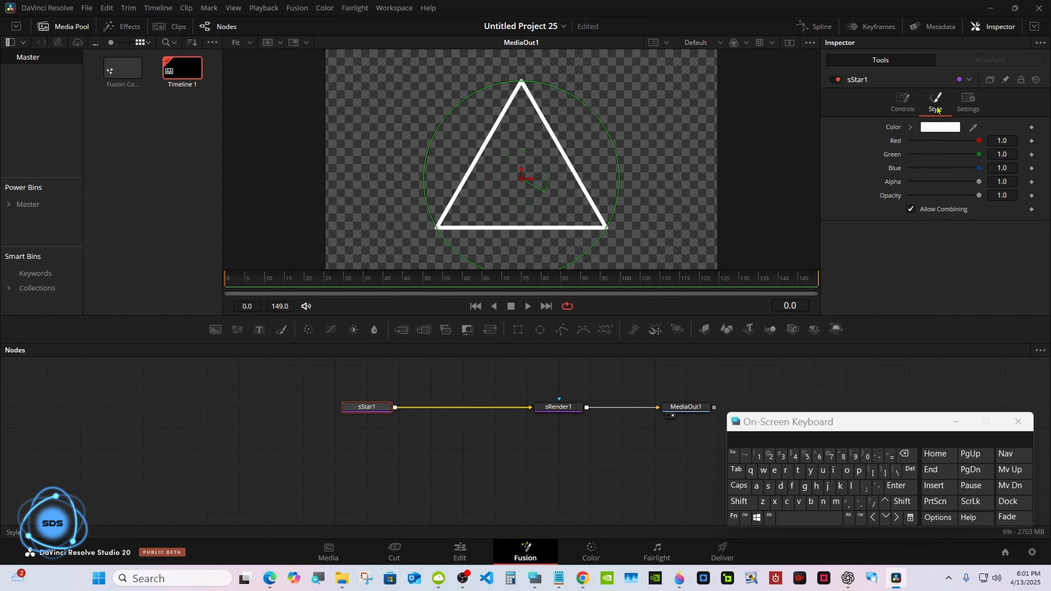
pyautogui.click(938, 127)
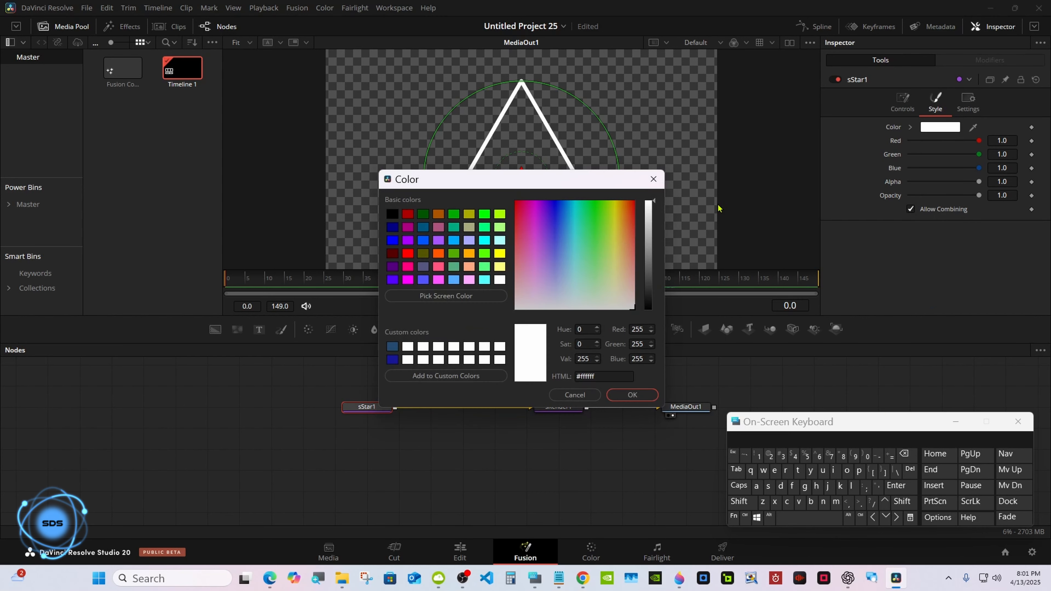
pyautogui.click(422, 279)
pyautogui.click(629, 395)
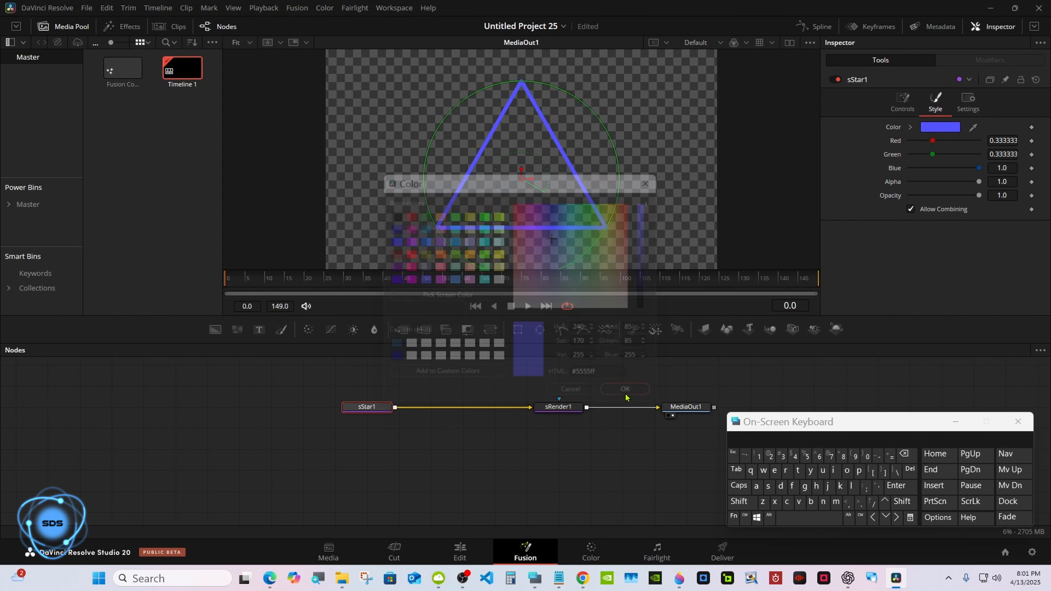
# Add an expression to the sStar1 node's Width that links it to Height
pyautogui.rightClick(379, 410)
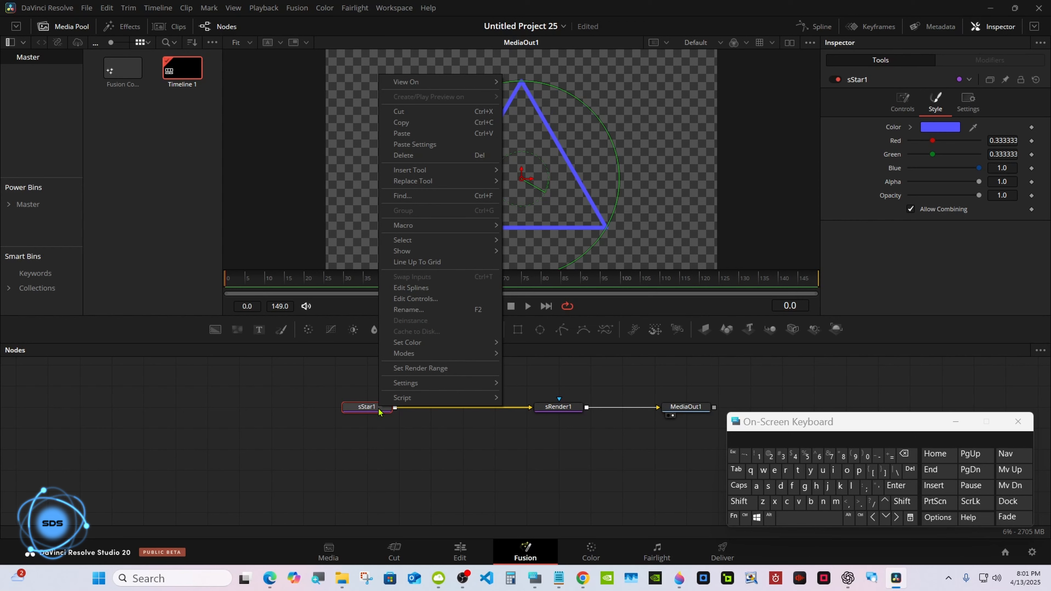
pyautogui.click(904, 112)
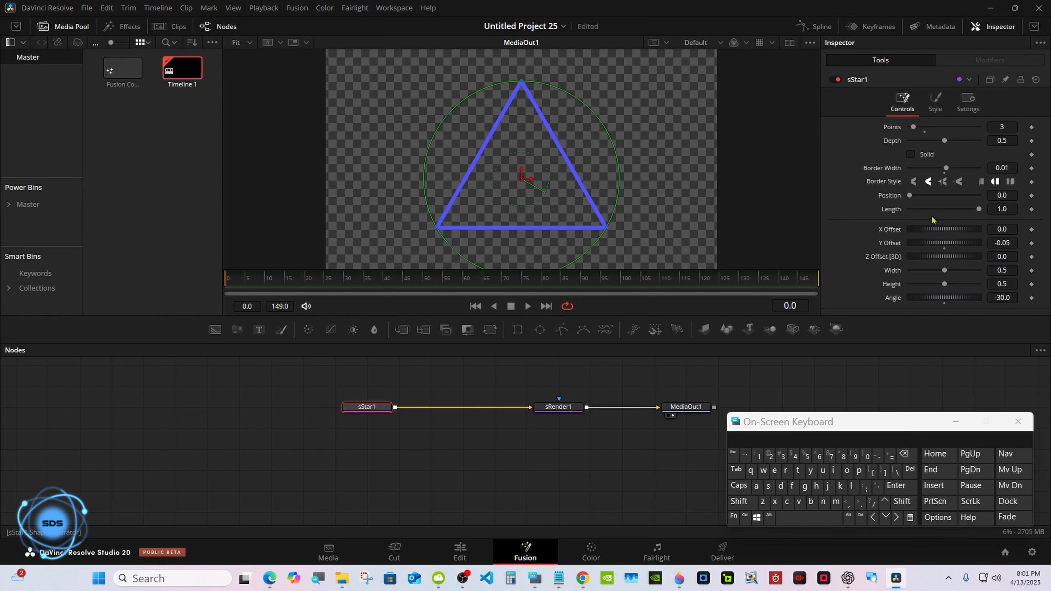
pyautogui.click(1035, 26)
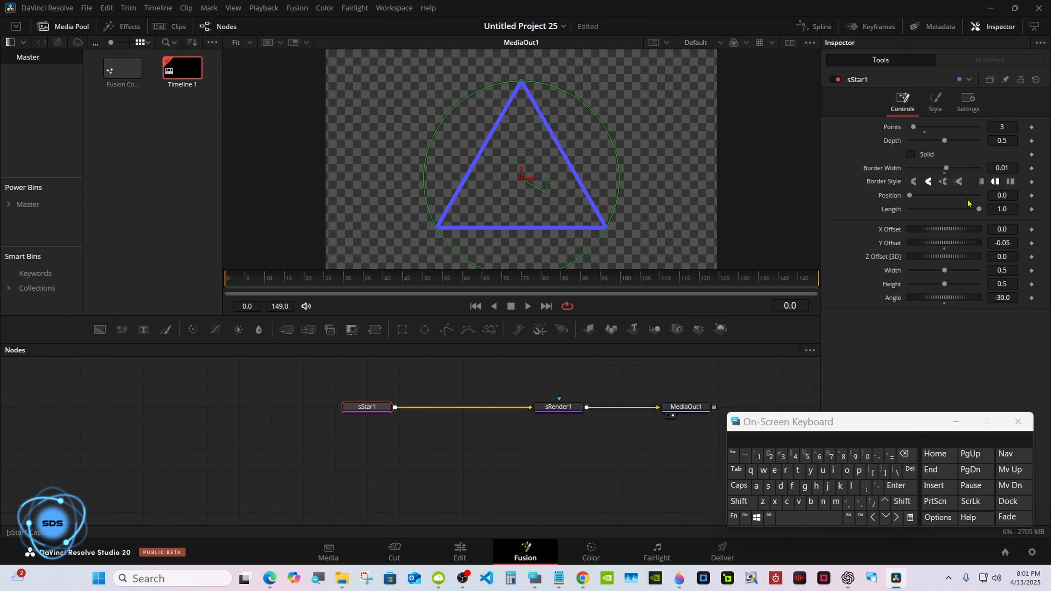
pyautogui.rightClick(895, 273)
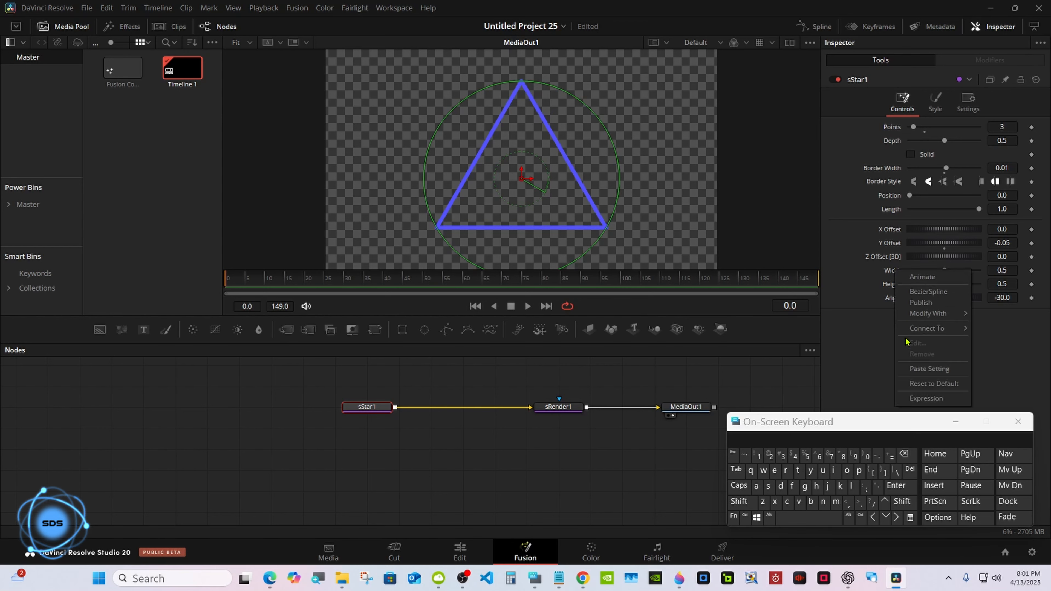
pyautogui.click(926, 398)
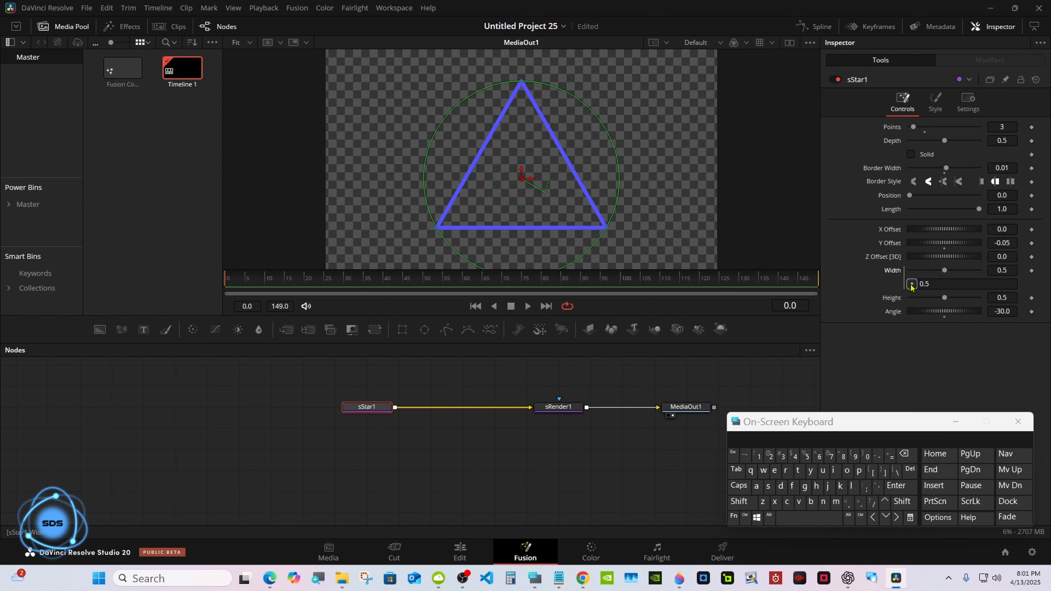
pyautogui.moveTo(912, 285); pyautogui.dragTo(901, 299)
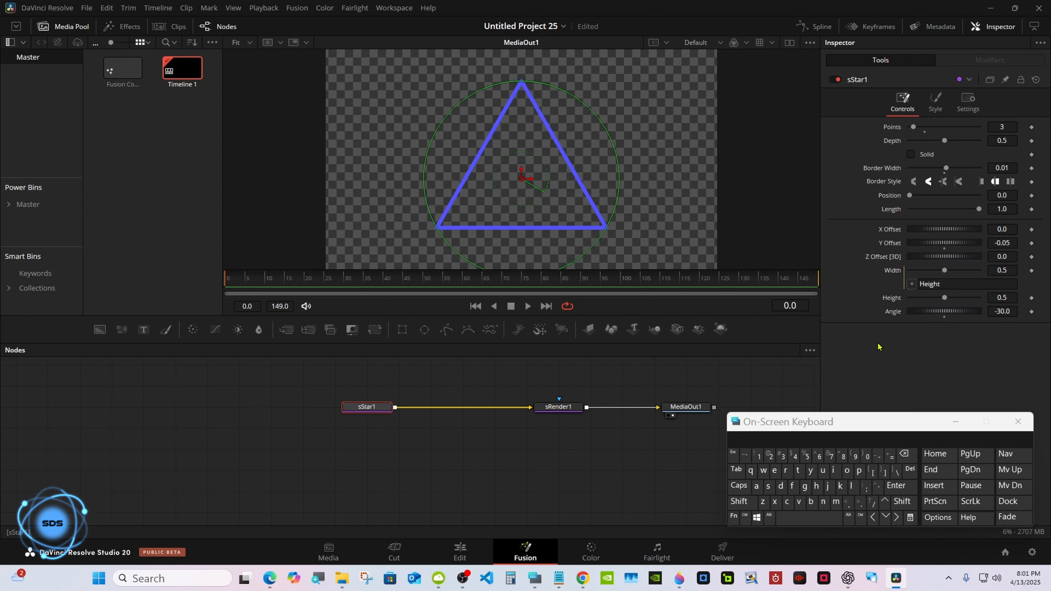
# Duplicate the sStar1 node below the original and merge the copy into the connection between sStar1 and sRender1
pyautogui.rightClick(354, 409)
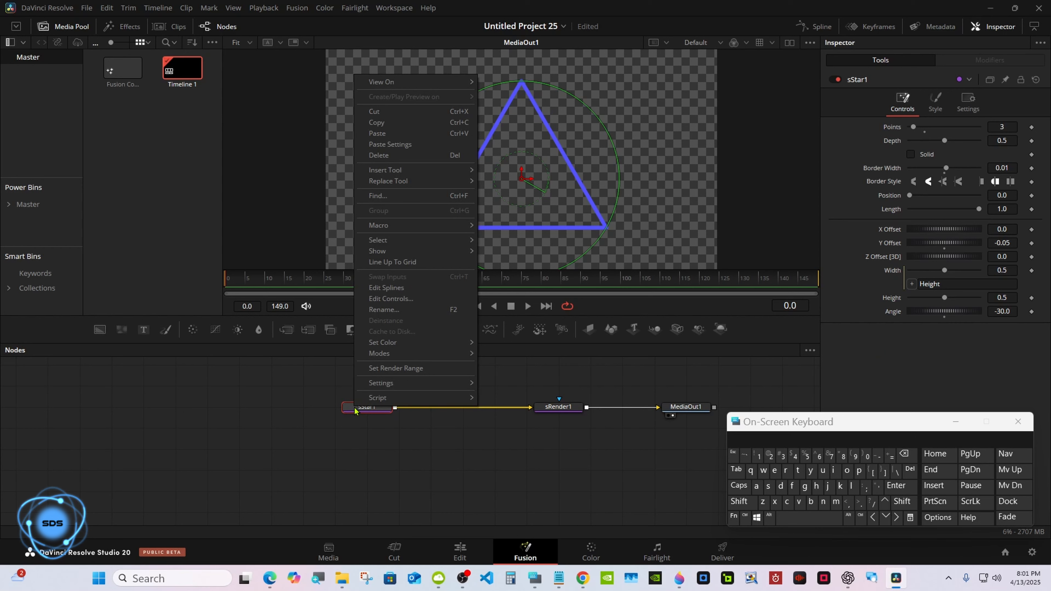
pyautogui.click(392, 123)
pyautogui.click(364, 457)
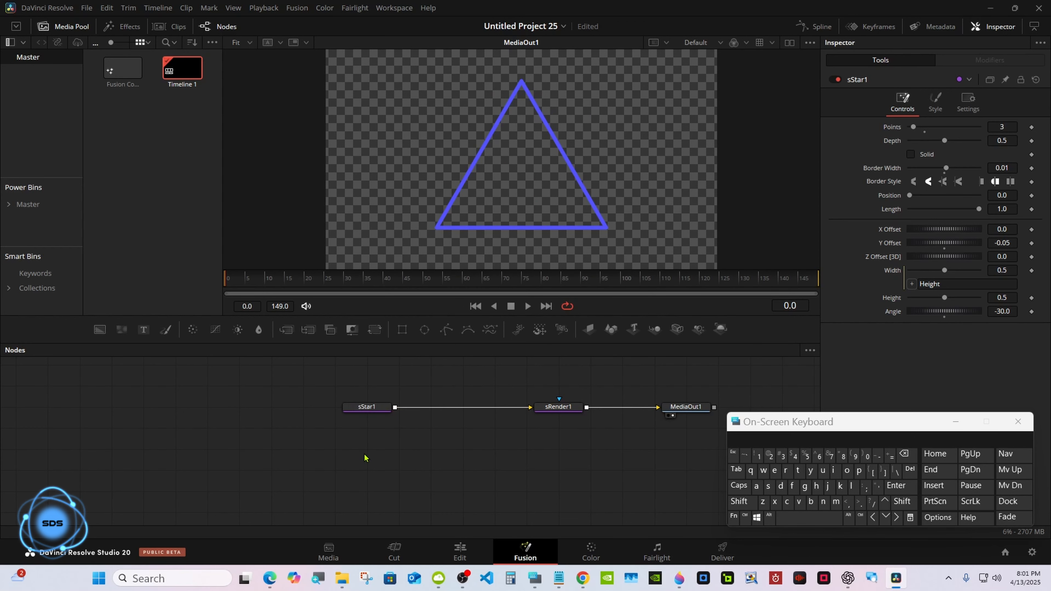
pyautogui.rightClick(364, 457)
pyautogui.click(387, 432)
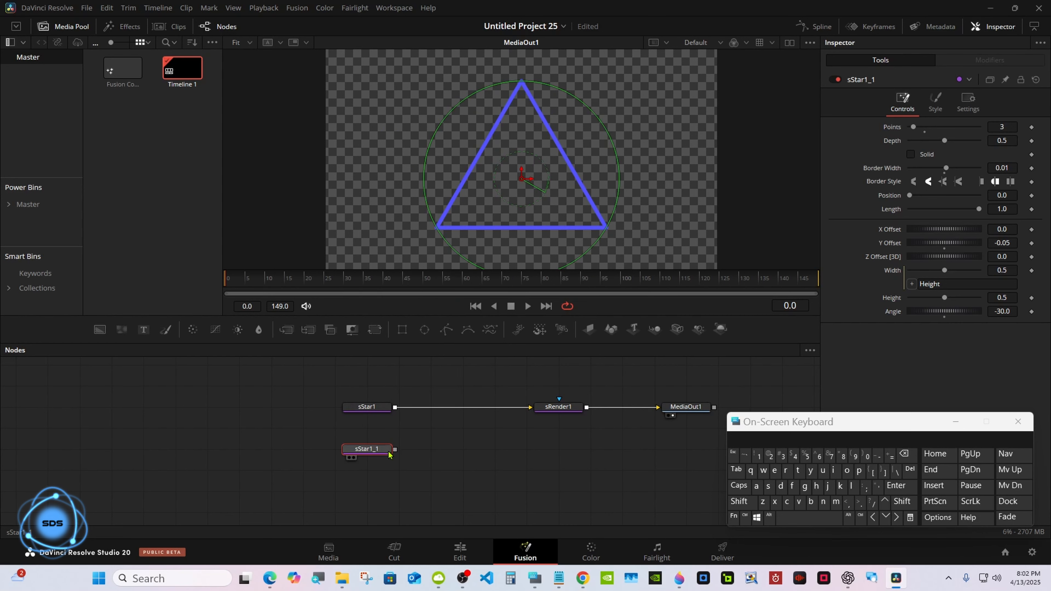
pyautogui.moveTo(395, 450); pyautogui.dragTo(395, 407)
pyautogui.moveTo(434, 448); pyautogui.dragTo(467, 406)
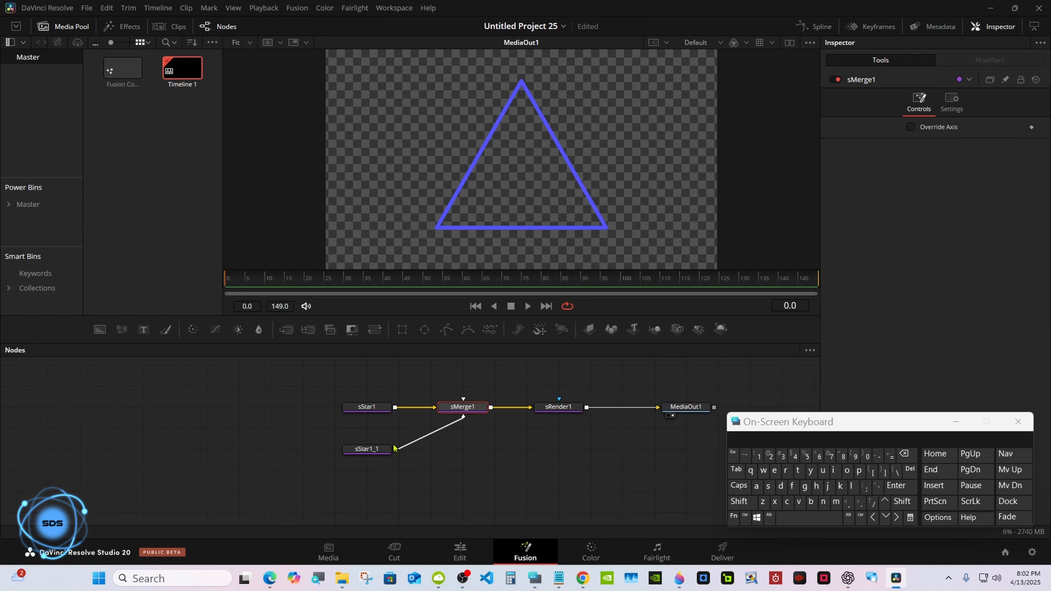
# Change the color of the duplicated sStar1_1 triangle to the basic red #ff0000
pyautogui.click(356, 450)
pyautogui.click(934, 102)
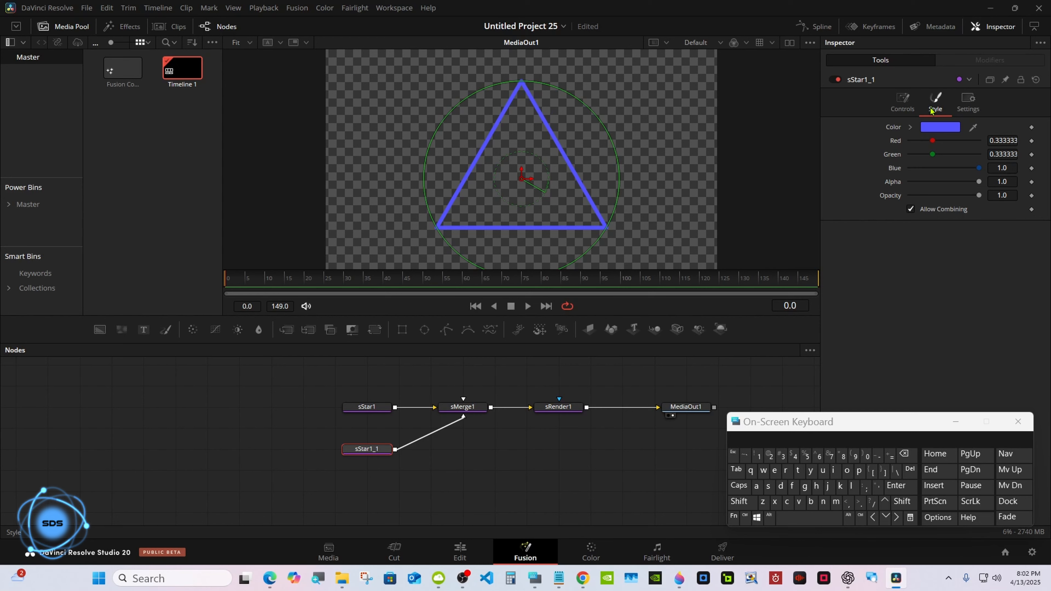
pyautogui.click(932, 127)
pyautogui.click(408, 253)
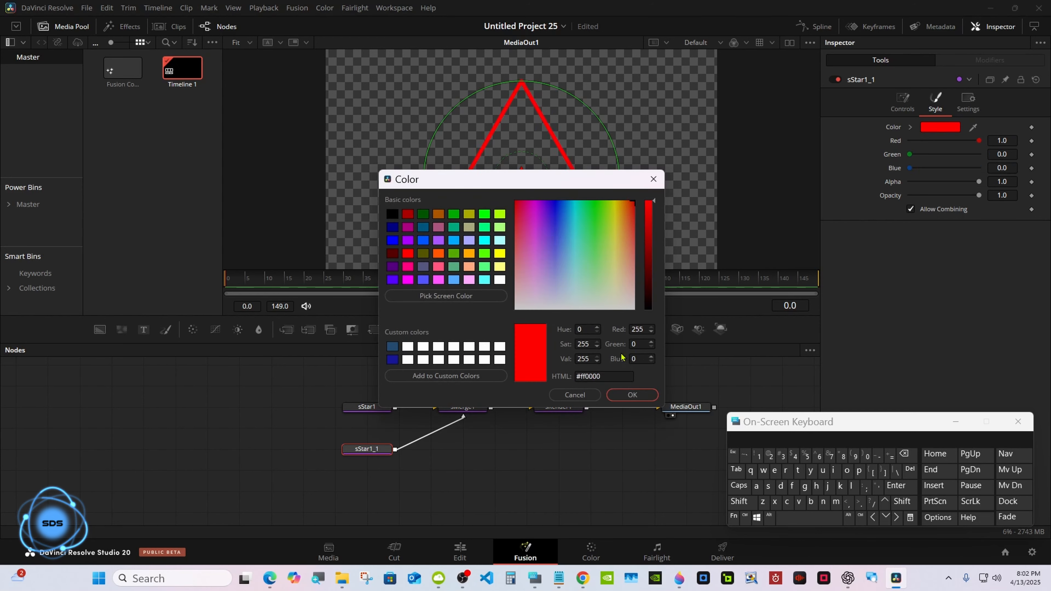
pyautogui.click(633, 395)
# Set sStar1_1's Length to 0.0 and add keyframes for its Length and Position at frame 0
pyautogui.click(900, 115)
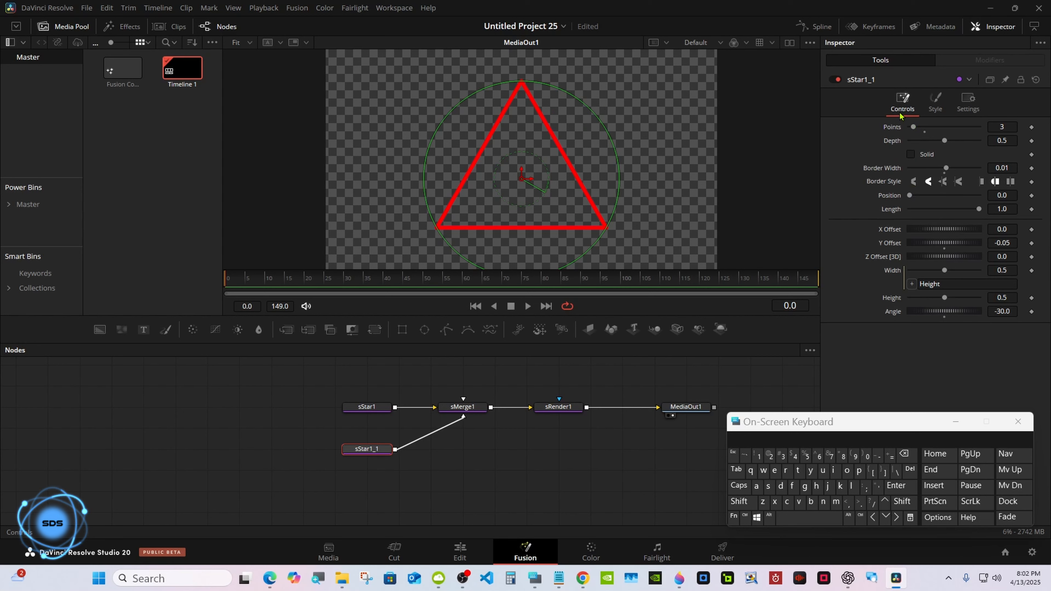
pyautogui.moveTo(979, 209); pyautogui.dragTo(895, 211)
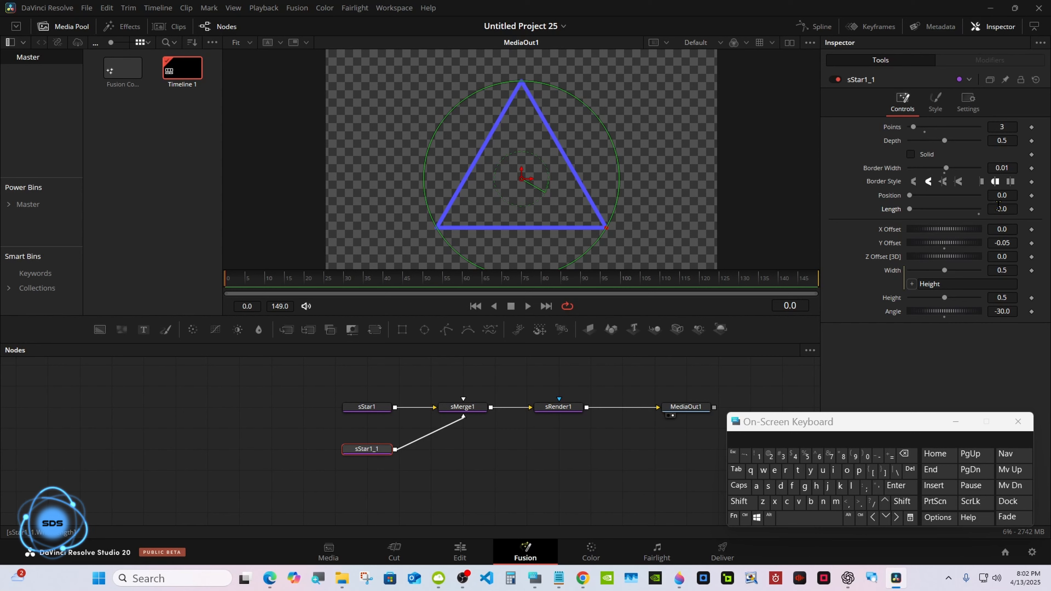
pyautogui.click(1032, 209)
pyautogui.click(1031, 196)
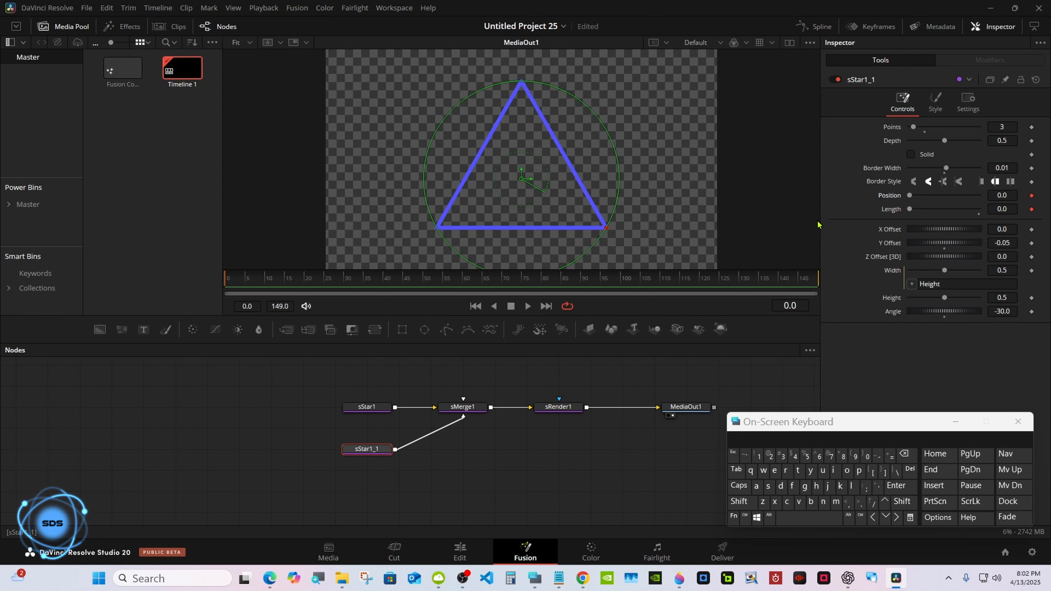
# Keyframe sStar1_1's Length at 1/3 on frame 15
pyautogui.moveTo(284, 282); pyautogui.dragTo(289, 284)
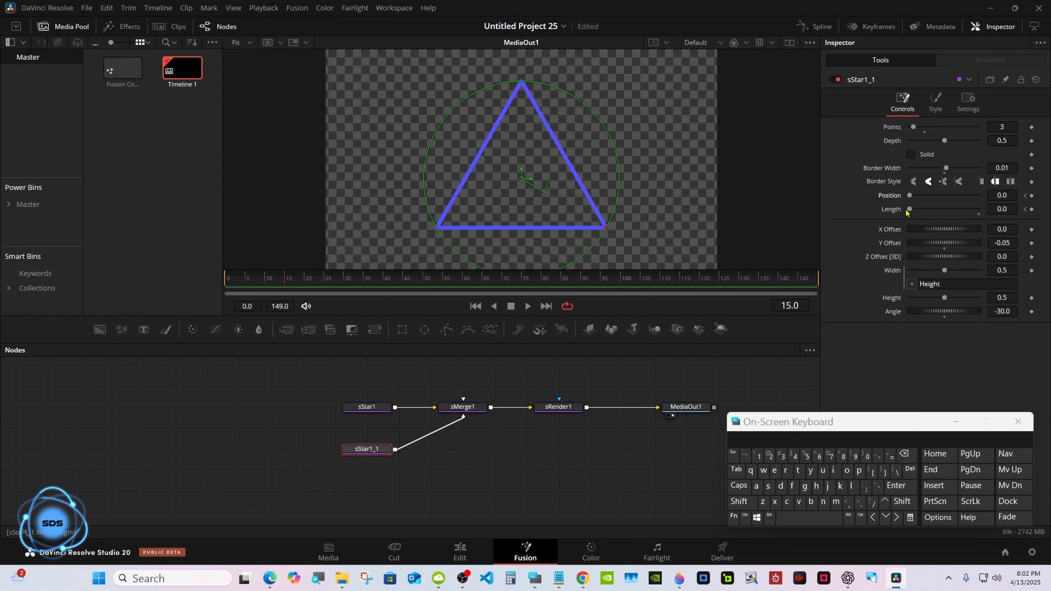
pyautogui.moveTo(906, 212)
pyautogui.mouseDown()
pyautogui.moveTo(940, 211)
pyautogui.moveTo(917, 211)
pyautogui.mouseUp()
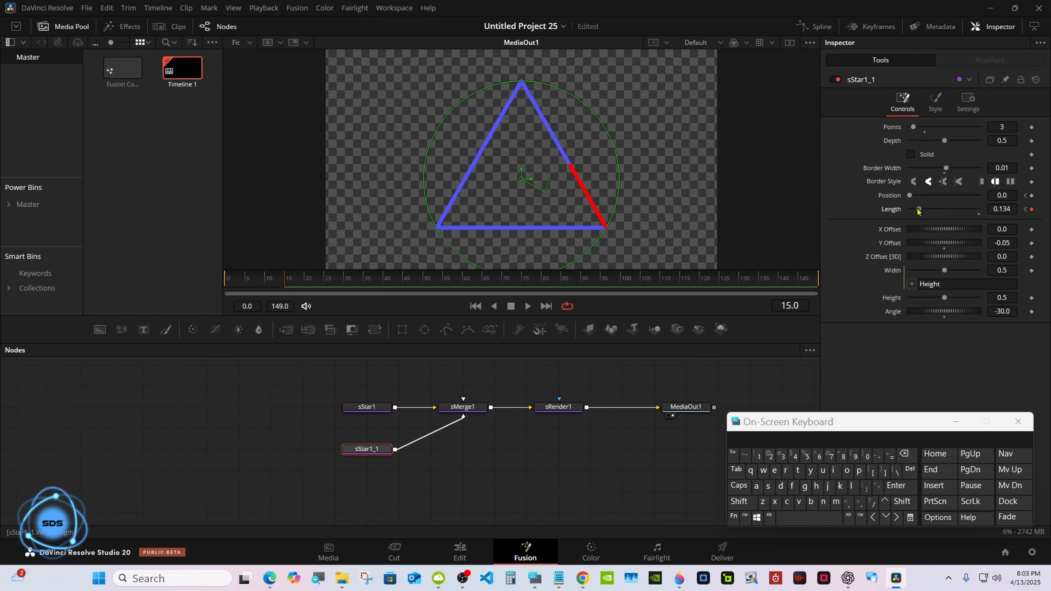
pyautogui.click(990, 206)
pyautogui.click(905, 455)
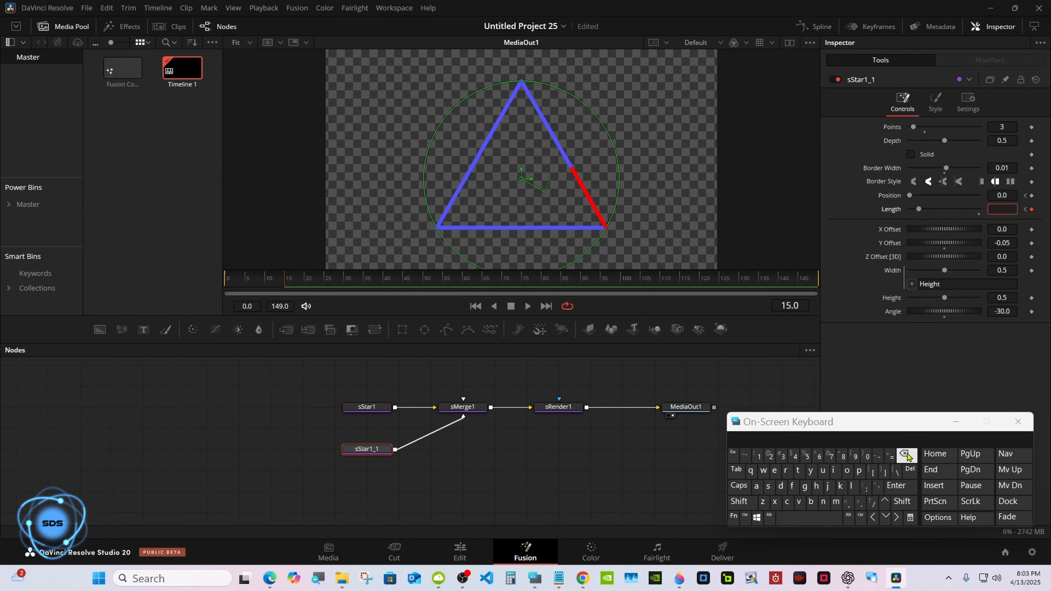
pyautogui.click(758, 456)
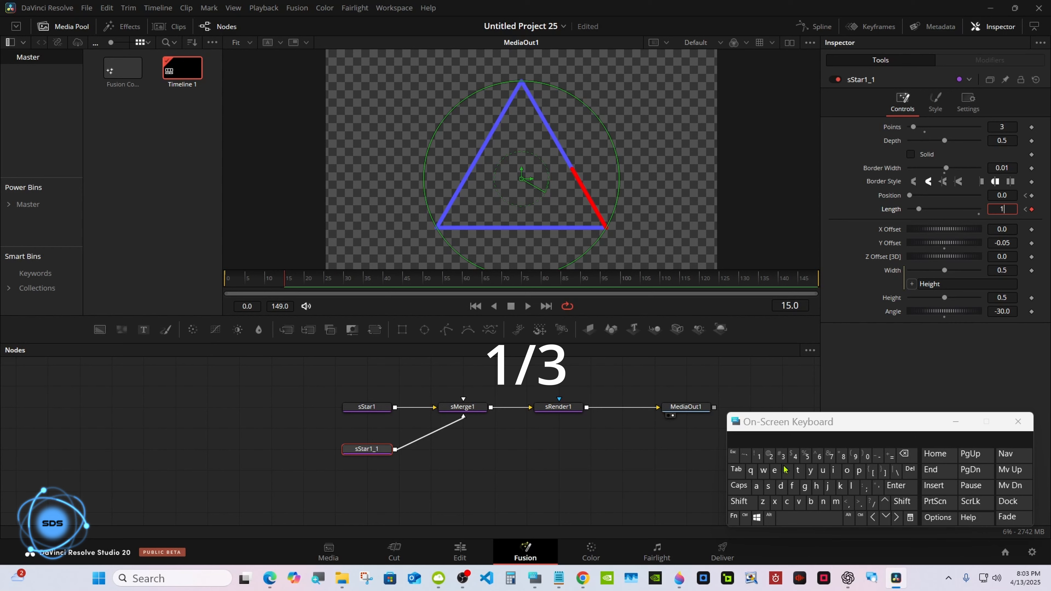
pyautogui.click(872, 501)
pyautogui.click(781, 455)
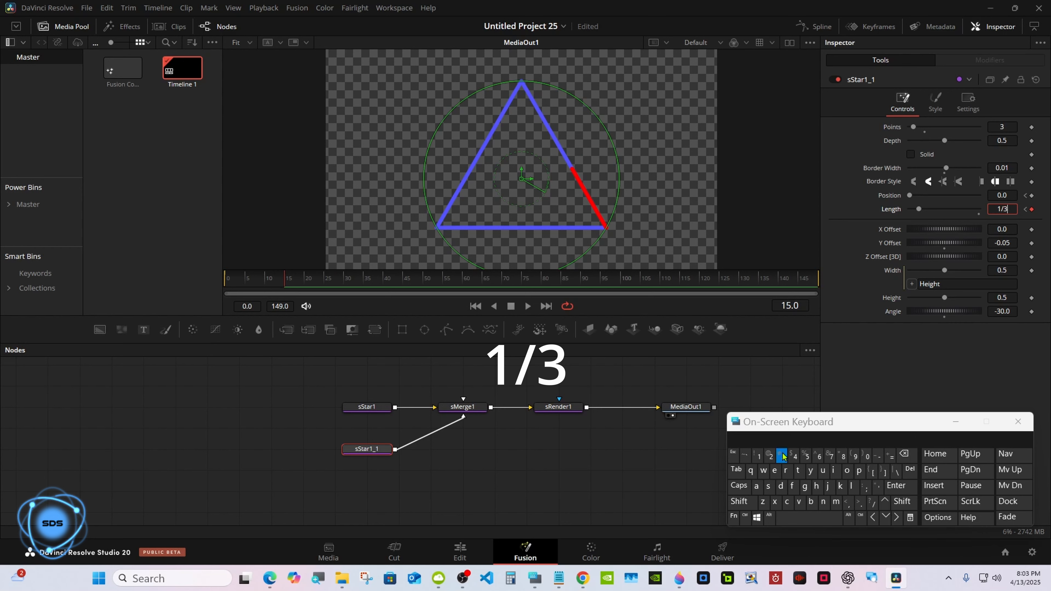
pyautogui.click(892, 483)
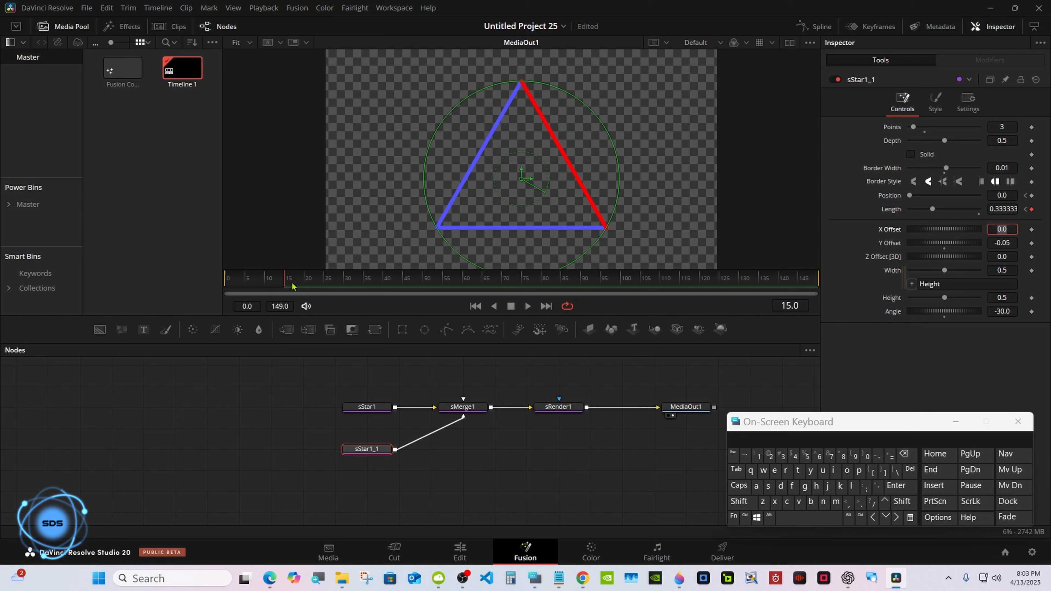
# Keyframe sStar1_1's Position at 1/3 on frame 30
pyautogui.moveTo(292, 285); pyautogui.dragTo(348, 285)
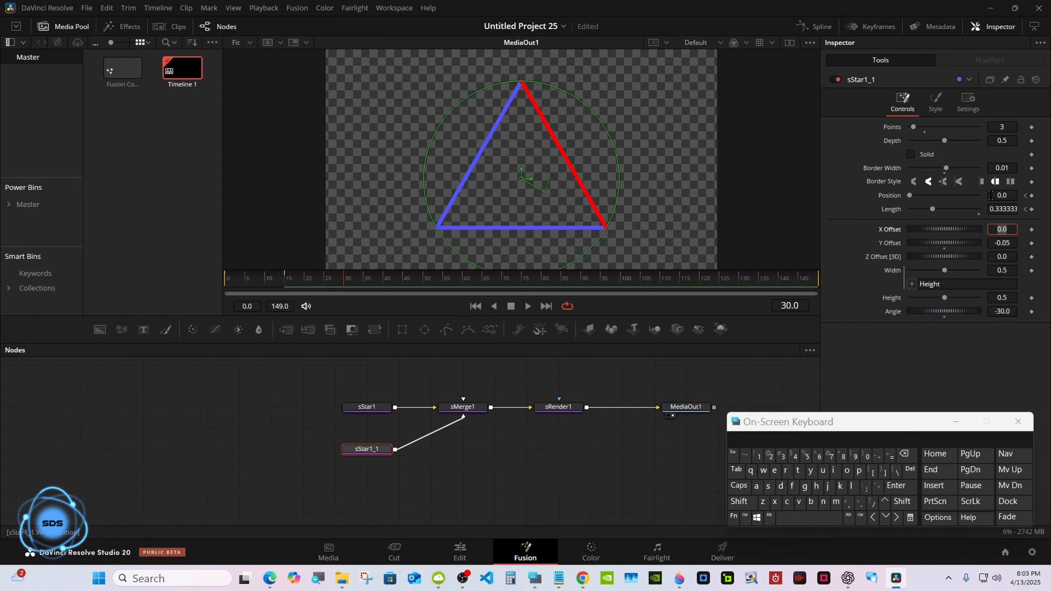
pyautogui.click(1008, 194)
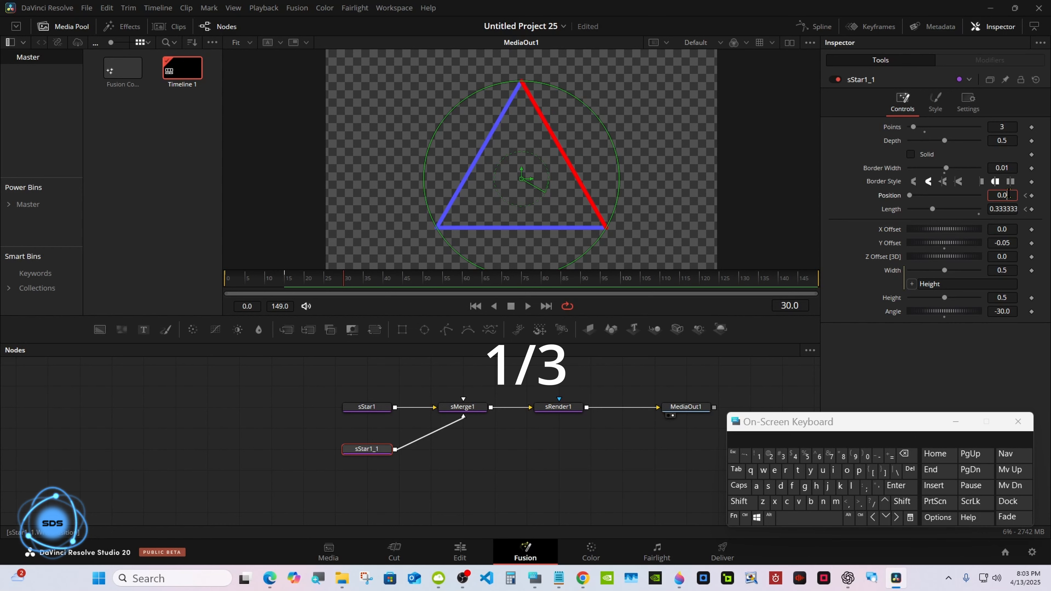
pyautogui.click(906, 455)
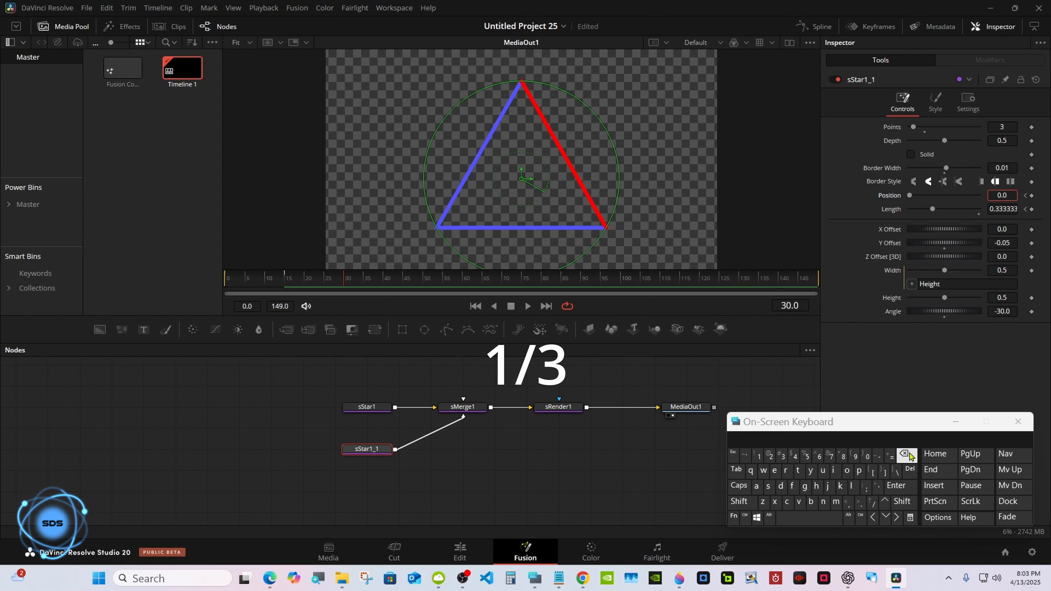
pyautogui.click(905, 454)
pyautogui.click(905, 454)
pyautogui.click(758, 455)
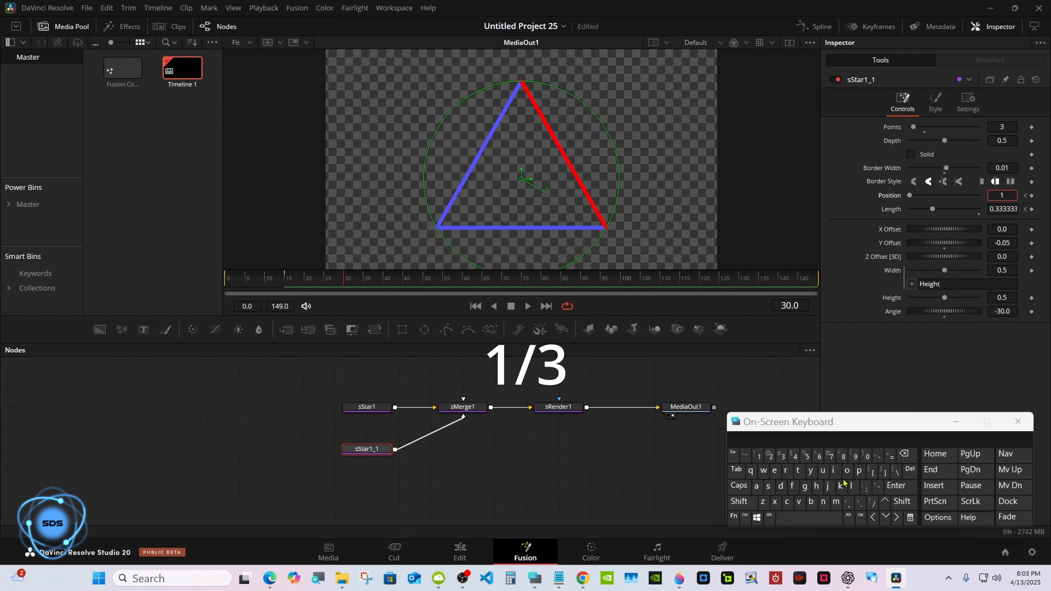
pyautogui.click(872, 502)
pyautogui.click(781, 456)
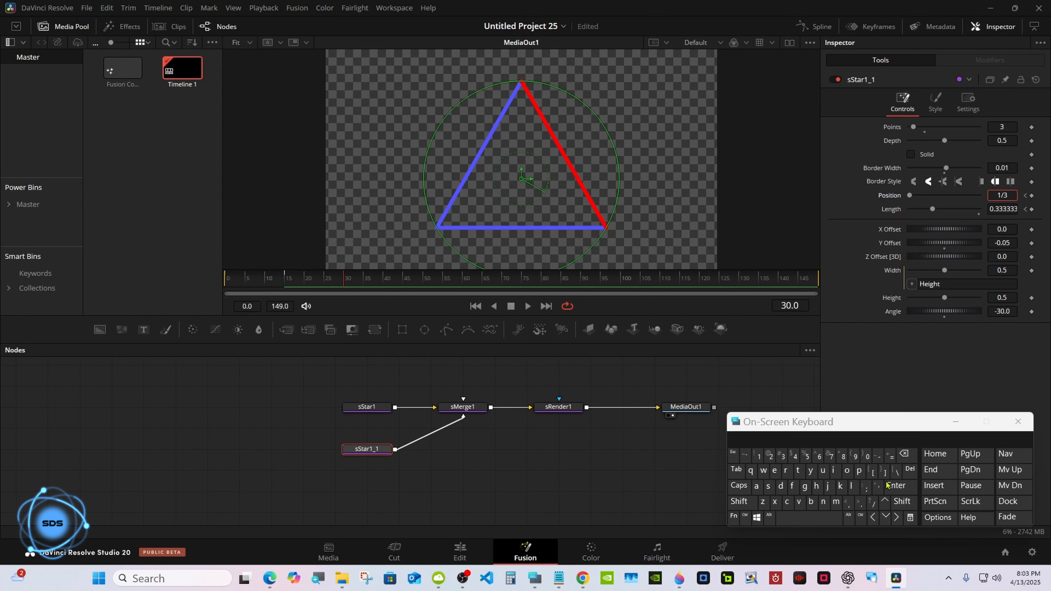
pyautogui.click(896, 485)
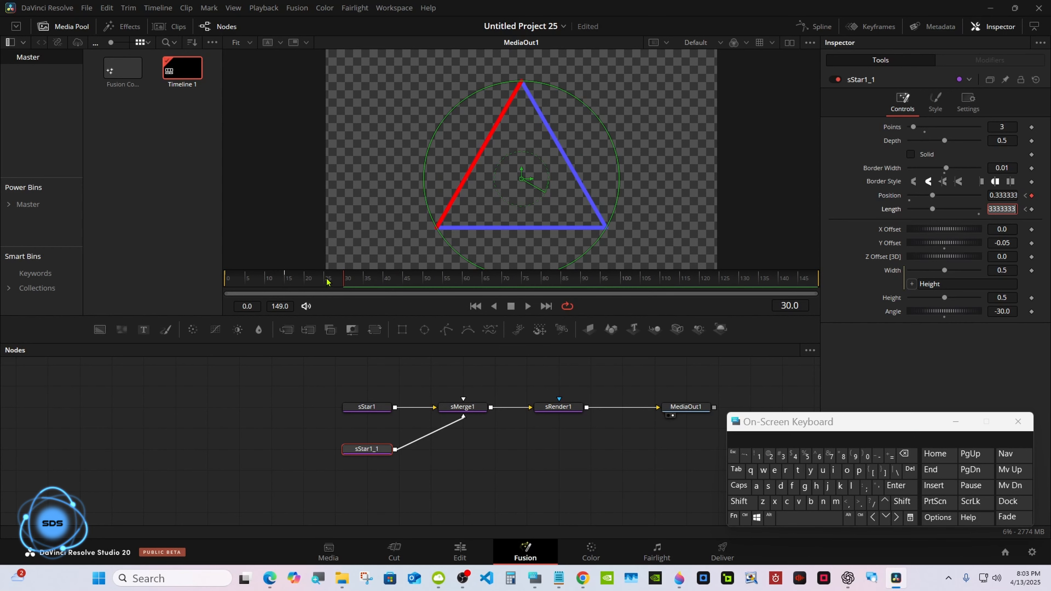
# Keyframe sStar1_1's Position at 0.0 on frame 15 and its Length at 0.0 on frame 30, and preview the motion
pyautogui.moveTo(325, 279); pyautogui.dragTo(287, 281)
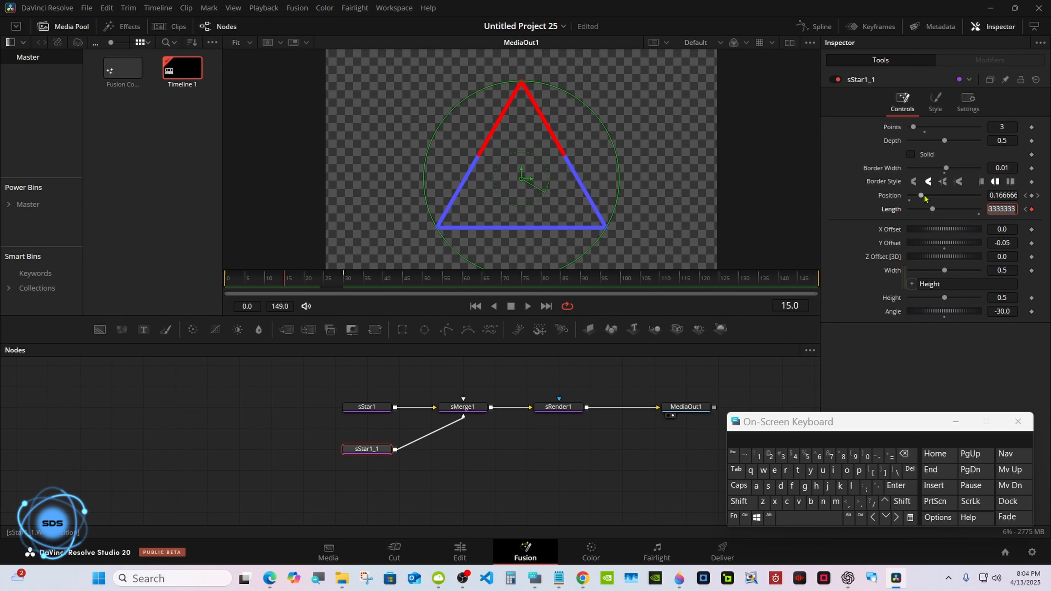
pyautogui.moveTo(921, 195); pyautogui.dragTo(903, 198)
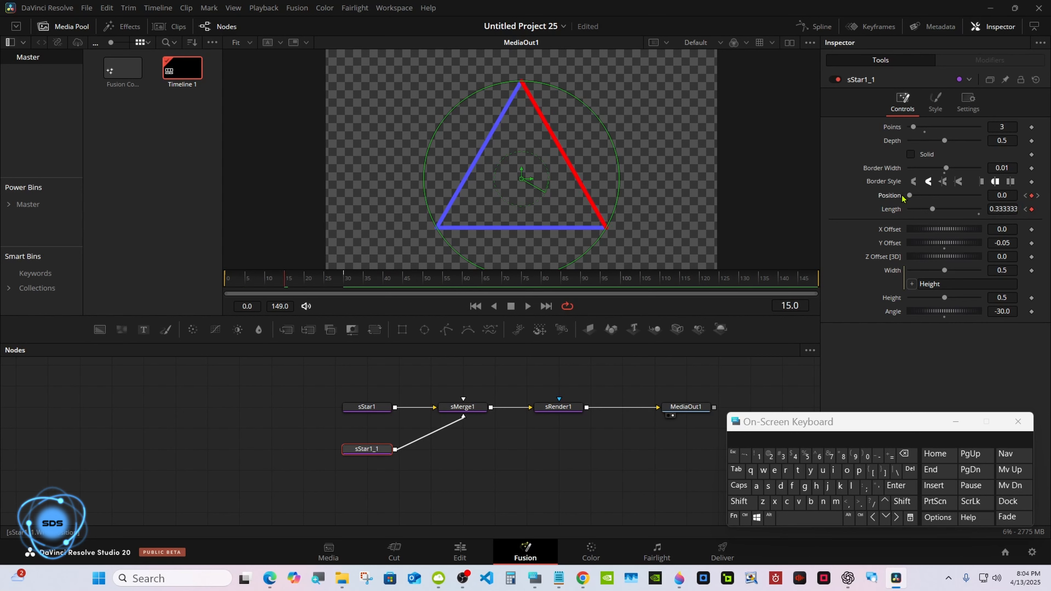
pyautogui.moveTo(287, 281); pyautogui.dragTo(344, 281)
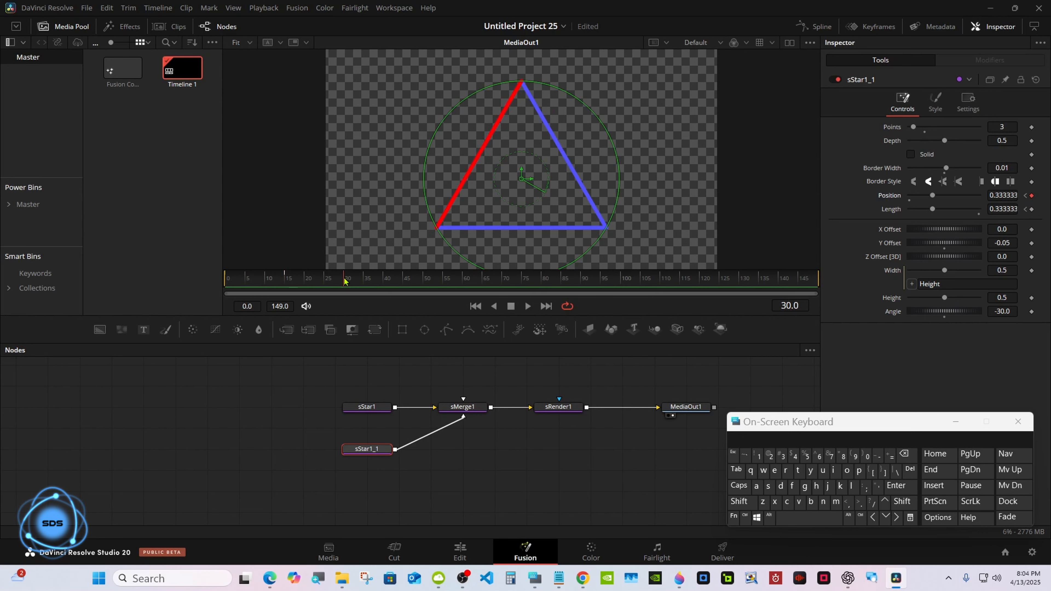
pyautogui.moveTo(933, 209); pyautogui.dragTo(895, 212)
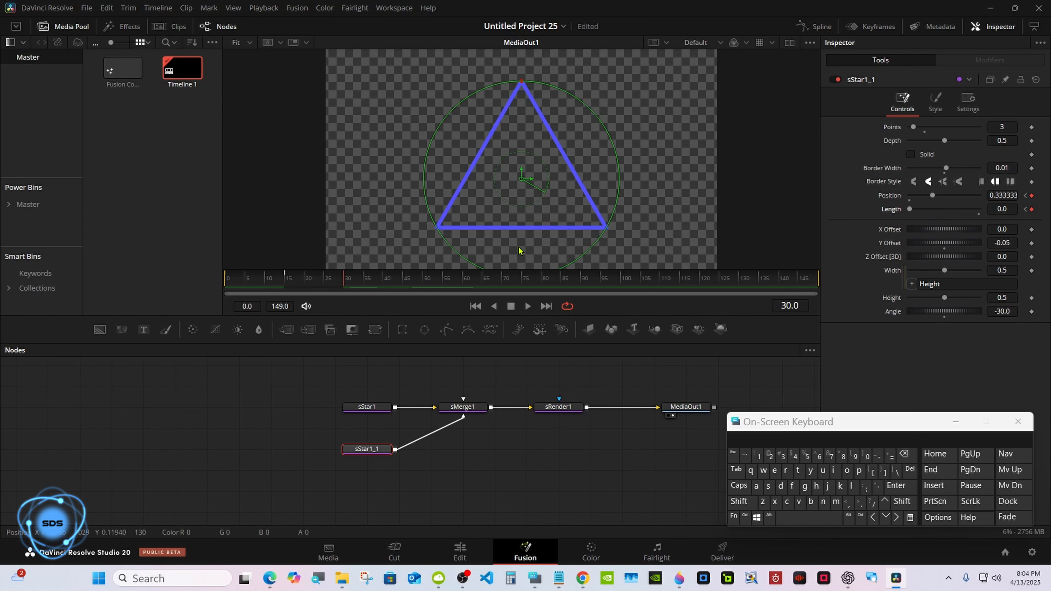
pyautogui.moveTo(343, 284); pyautogui.dragTo(322, 285)
# Open the Spline editor beside the node graph, reduce the Inspector to half height and move the On-Screen Keyboard clear of the splines
pyautogui.moveTo(815, 424); pyautogui.dragTo(471, 439)
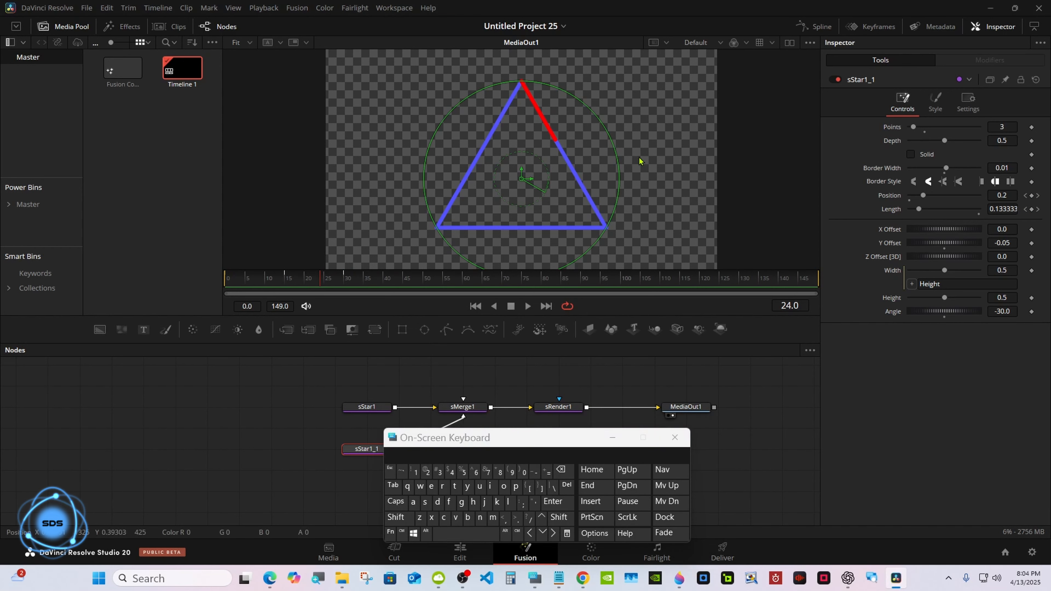
pyautogui.click(817, 26)
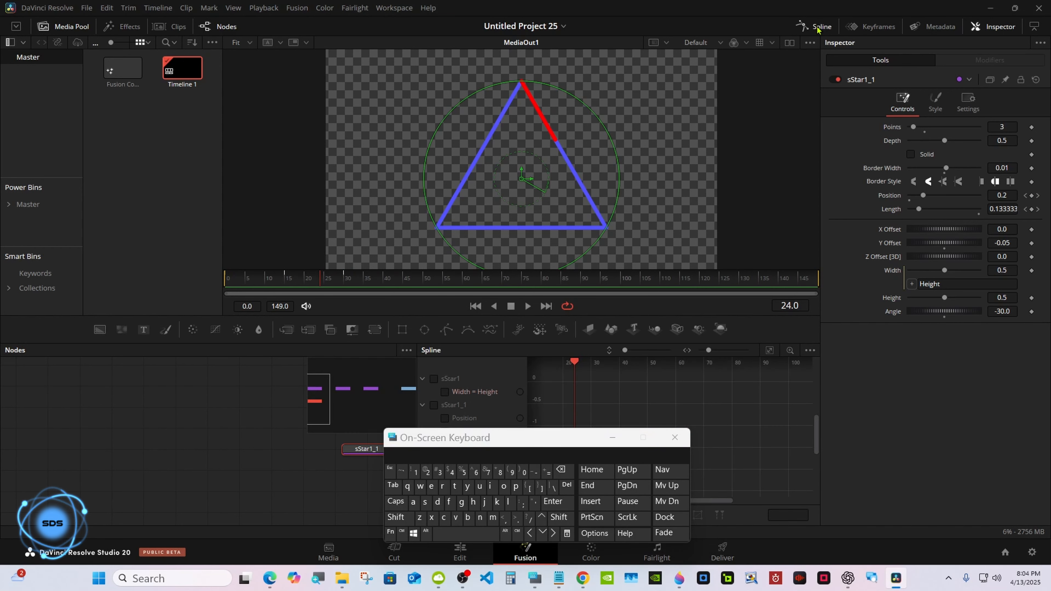
pyautogui.click(1034, 27)
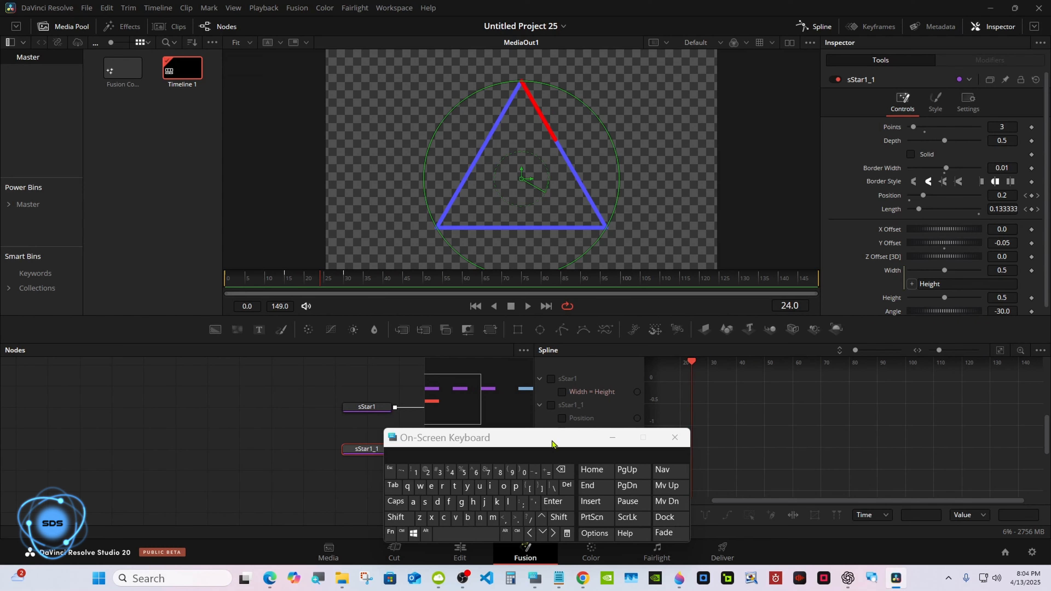
pyautogui.moveTo(552, 443); pyautogui.dragTo(343, 444)
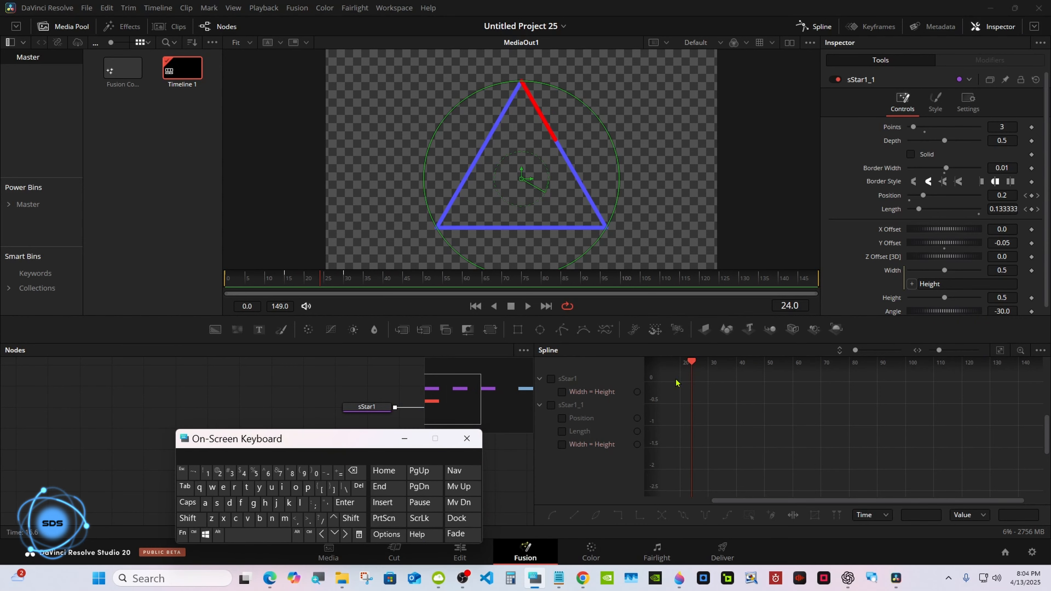
pyautogui.click(1041, 351)
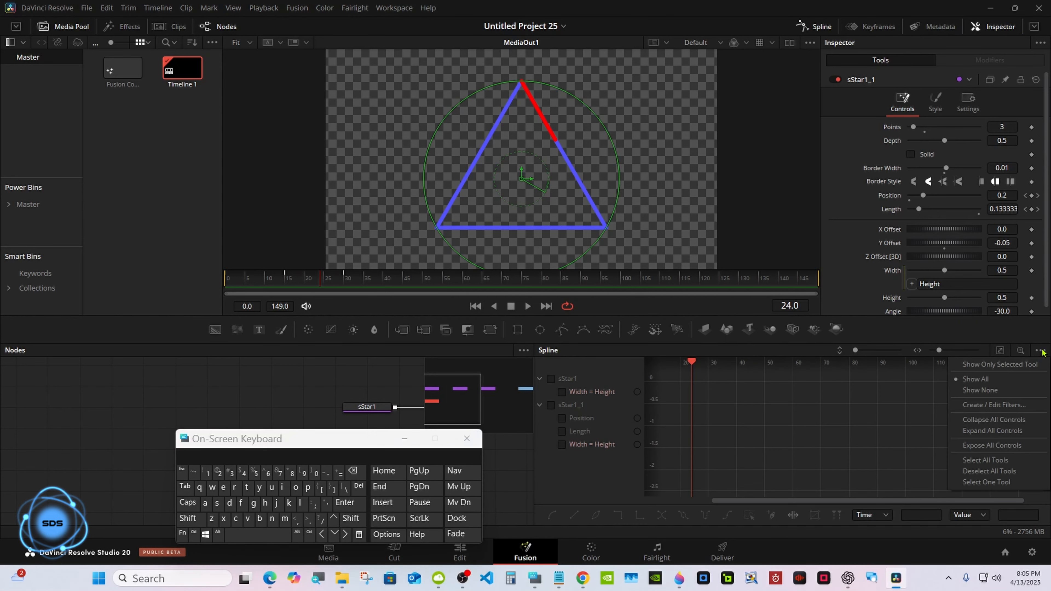
pyautogui.click(987, 364)
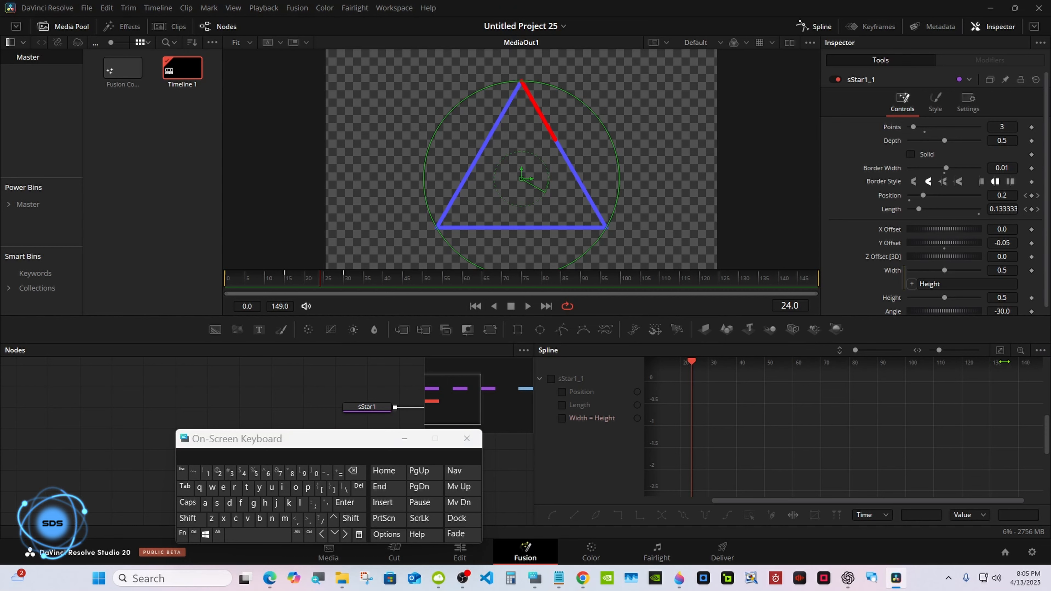
pyautogui.click(1040, 350)
pyautogui.click(1015, 365)
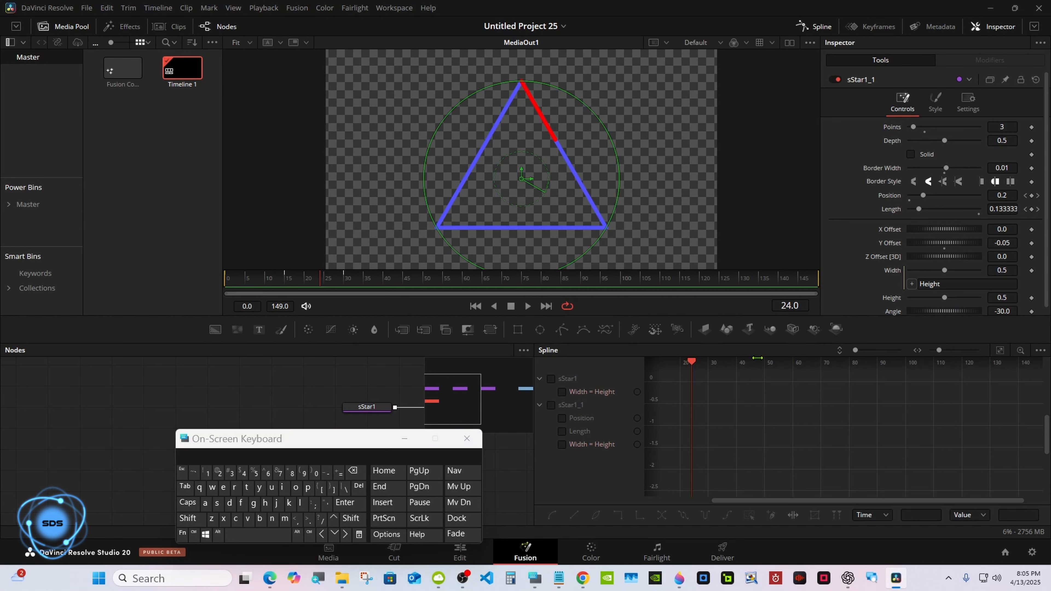
pyautogui.click(552, 378)
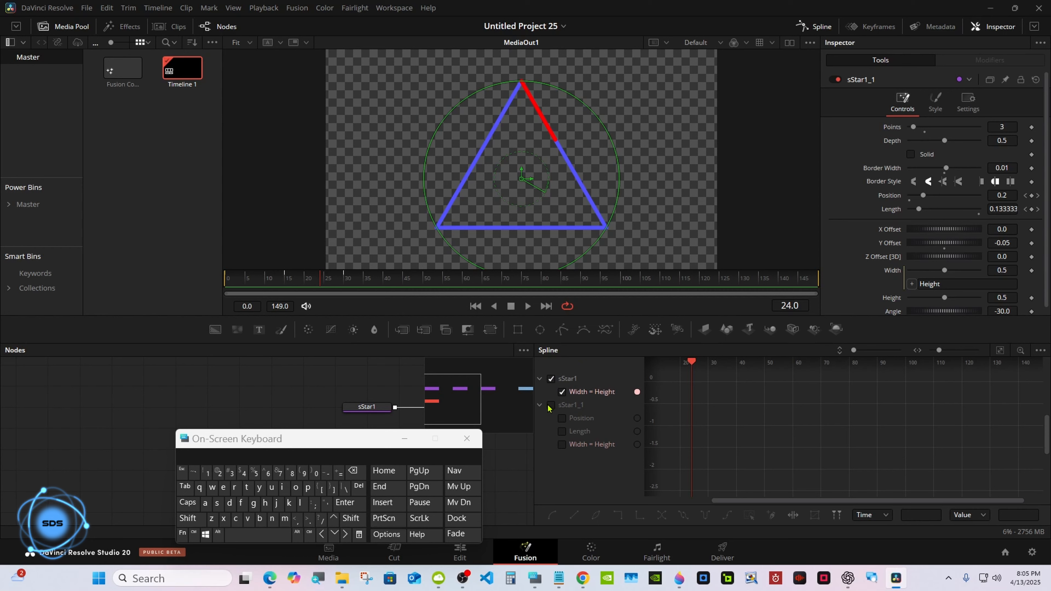
pyautogui.click(550, 379)
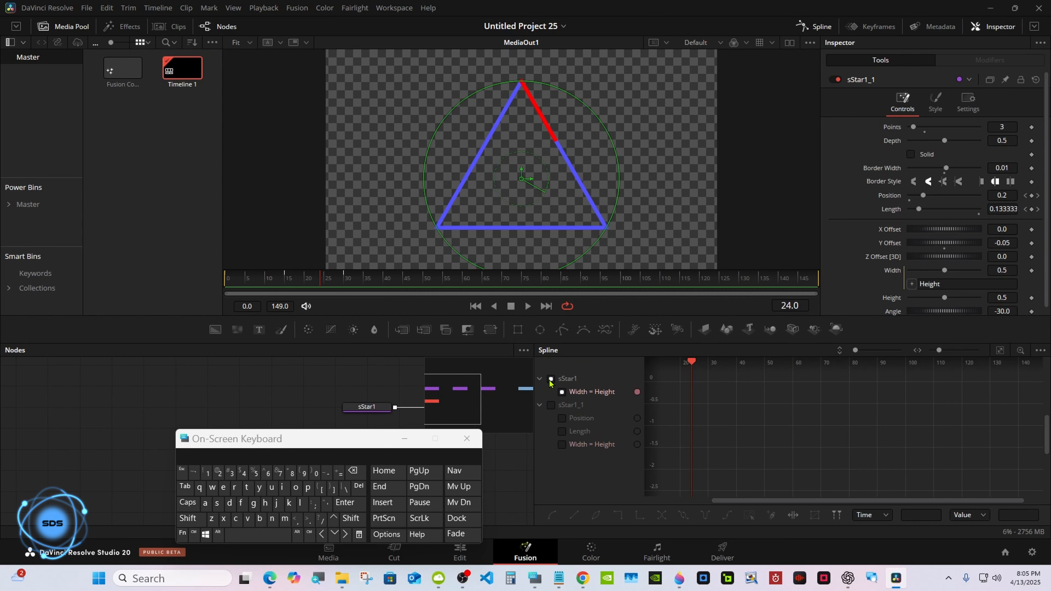
# Show sStar1_1's splines fitted to the graph, select all their keyframes and set them to loop relatively
pyautogui.click(551, 406)
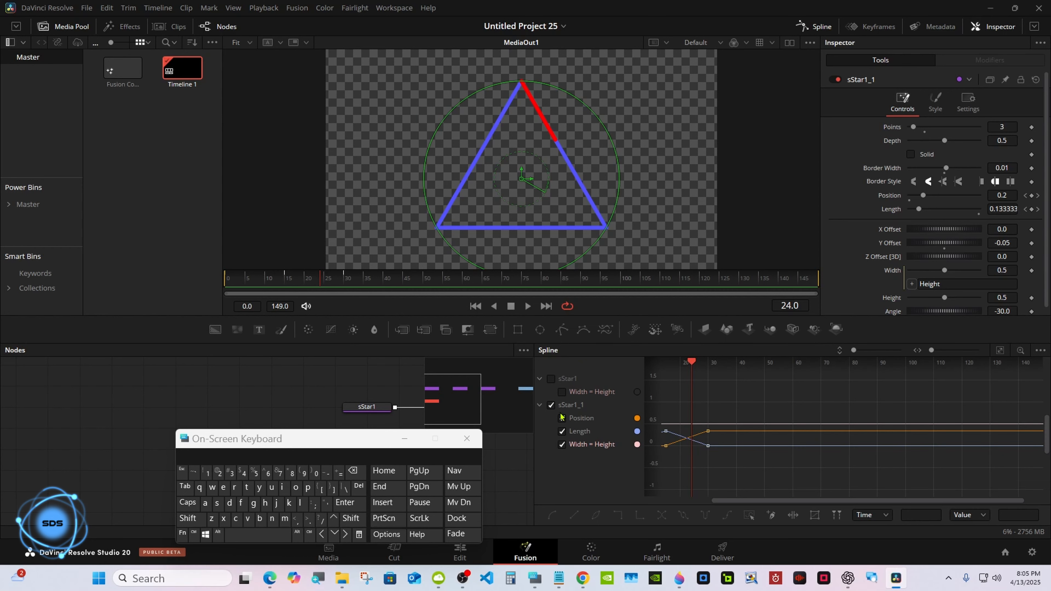
pyautogui.click(1001, 351)
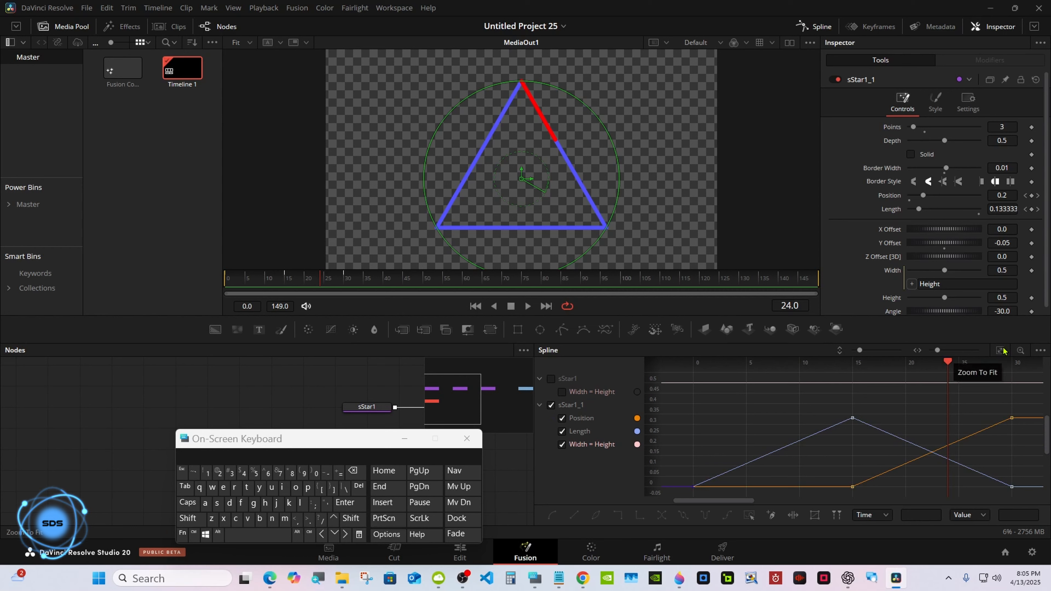
pyautogui.click(750, 516)
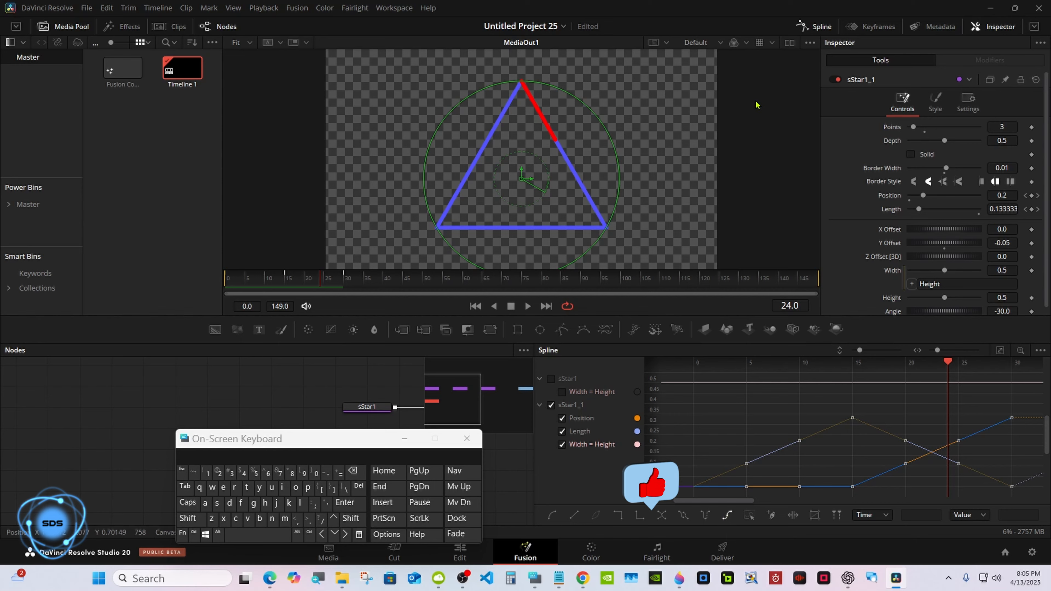
# Close the Spline editor and scrub to frame 138 to check the looping red segment
pyautogui.click(813, 26)
pyautogui.click(332, 283)
pyautogui.moveTo(331, 281); pyautogui.dragTo(772, 281)
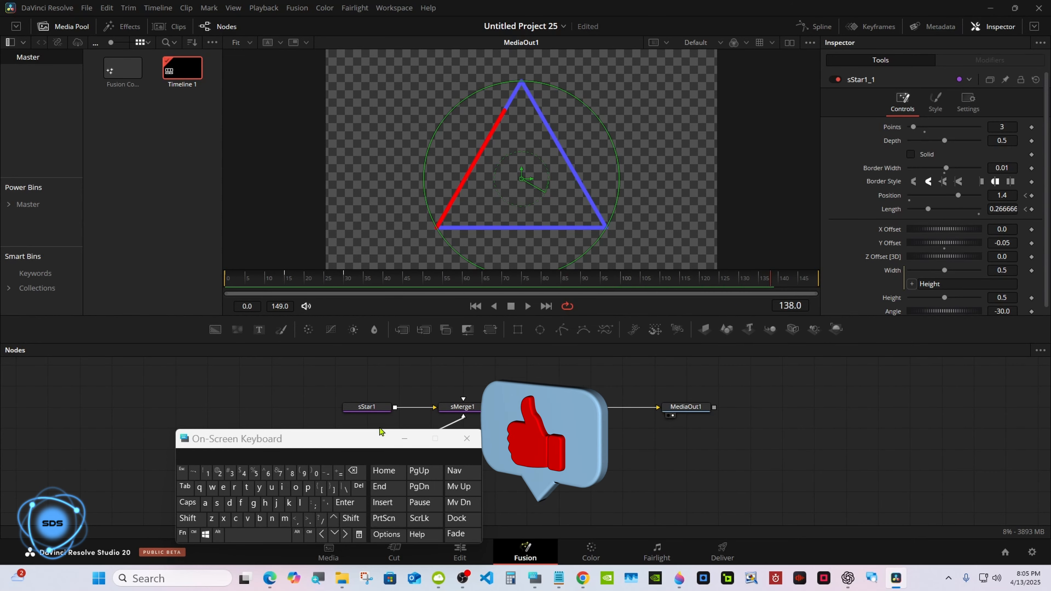
# Minimise the On-Screen Keyboard, switch to the Edit page and extend the Fusion Composition 1 clip to 10 seconds
pyautogui.click(405, 438)
pyautogui.click(460, 551)
pyautogui.moveTo(384, 430); pyautogui.dragTo(359, 428)
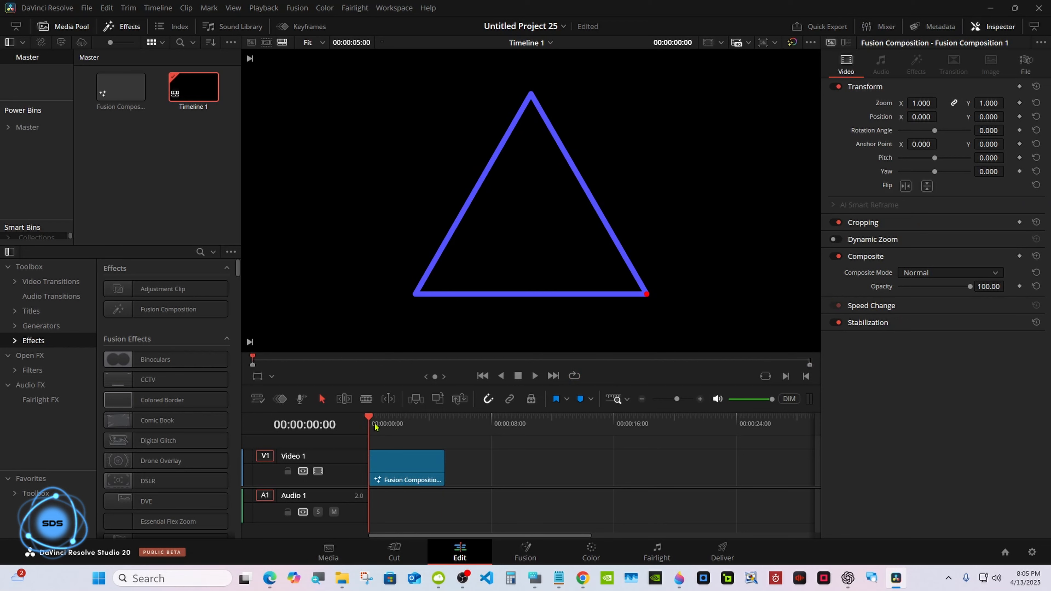
pyautogui.moveTo(442, 469); pyautogui.dragTo(514, 469)
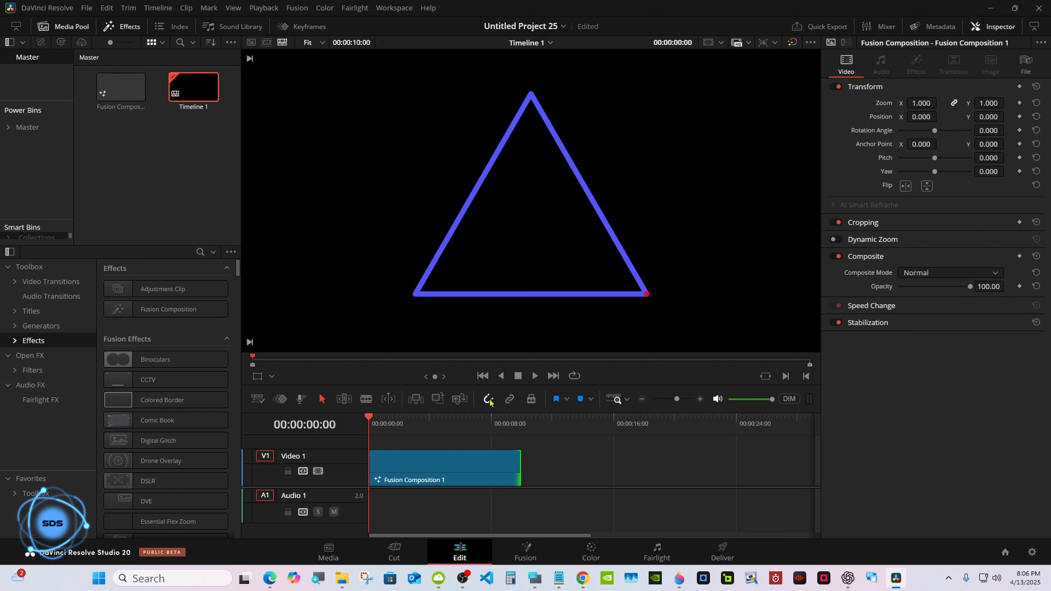
# Enlarge the timeline viewer and play the extended clip to check that the triangle animation keeps looping
pyautogui.moveTo(493, 387); pyautogui.dragTo(537, 408)
pyautogui.click(538, 402)
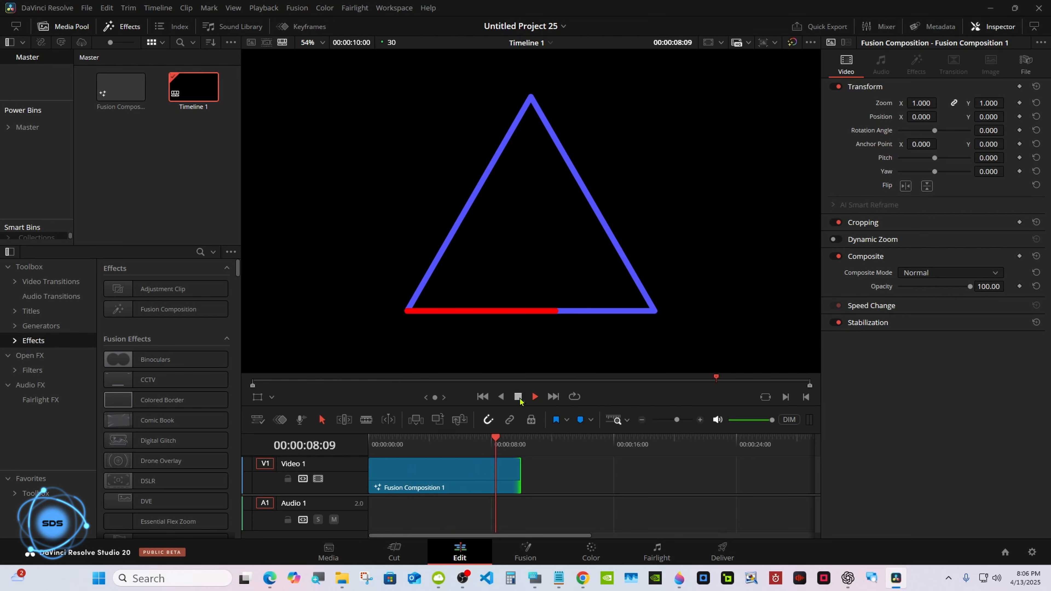
pyautogui.click(523, 402)
# Add another Fusion Composition clip to Video 1 after the first clip and open it on the Fusion page
pyautogui.moveTo(126, 105); pyautogui.dragTo(581, 478)
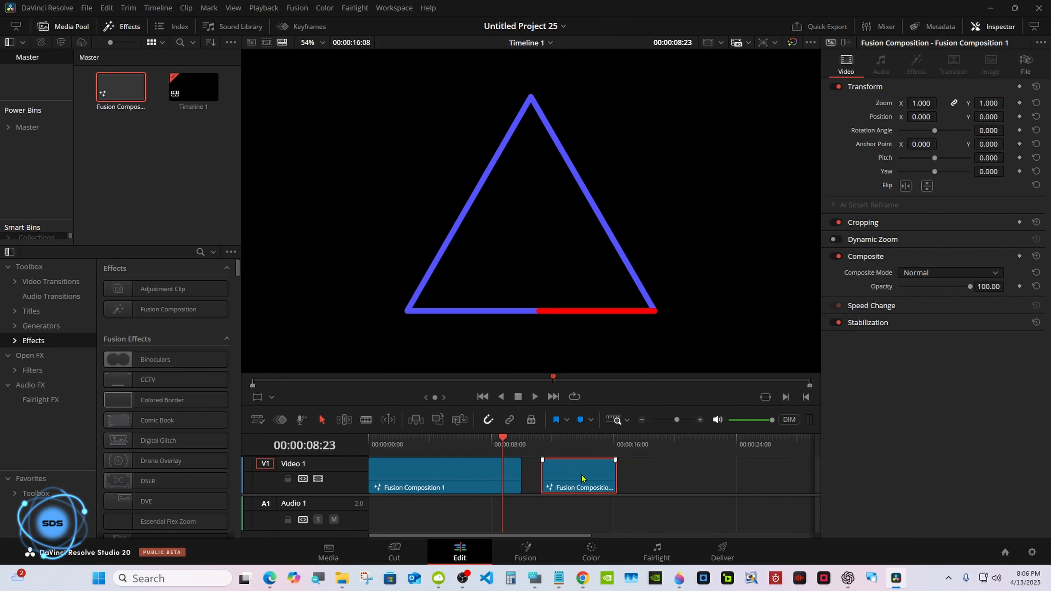
pyautogui.click(555, 445)
pyautogui.click(527, 556)
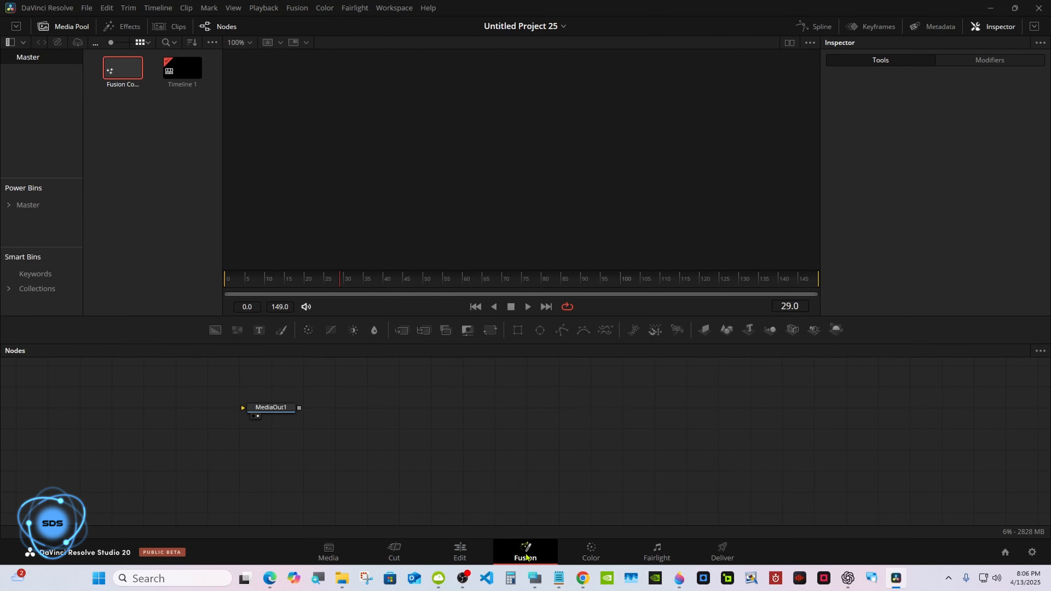
# Move MediaOut1 away to make room for new nodes and restore the On-Screen Keyboard clear of the free graph area
pyautogui.moveTo(270, 409); pyautogui.dragTo(686, 429)
pyautogui.click(533, 578)
pyautogui.moveTo(369, 472); pyautogui.dragTo(807, 402)
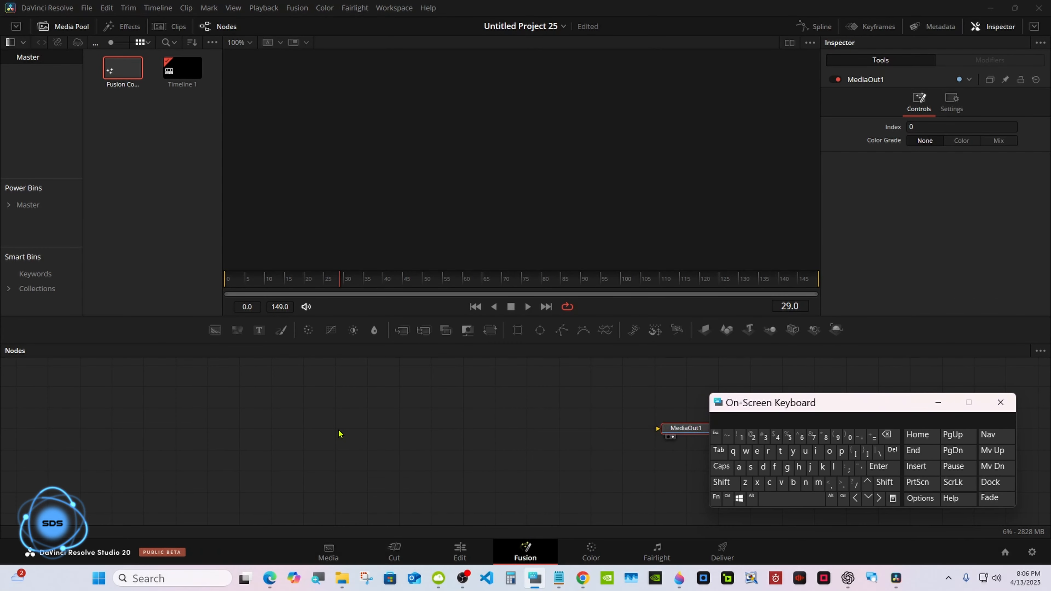
# Add an sEllipse node in the empty area before MediaOut1
pyautogui.click(358, 433)
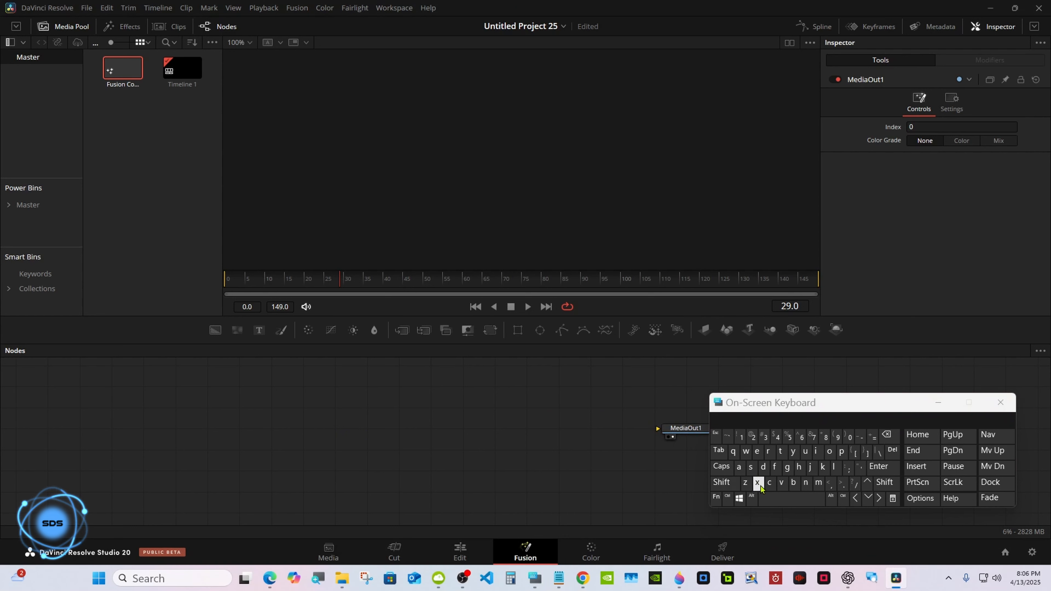
pyautogui.click(721, 482)
pyautogui.click(782, 498)
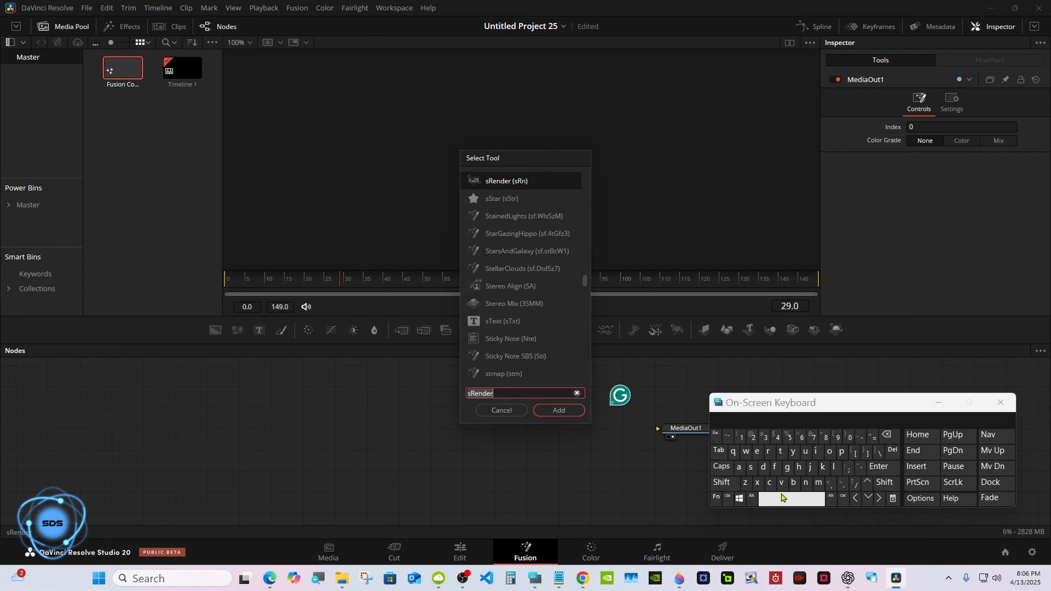
pyautogui.click(751, 467)
pyautogui.click(757, 451)
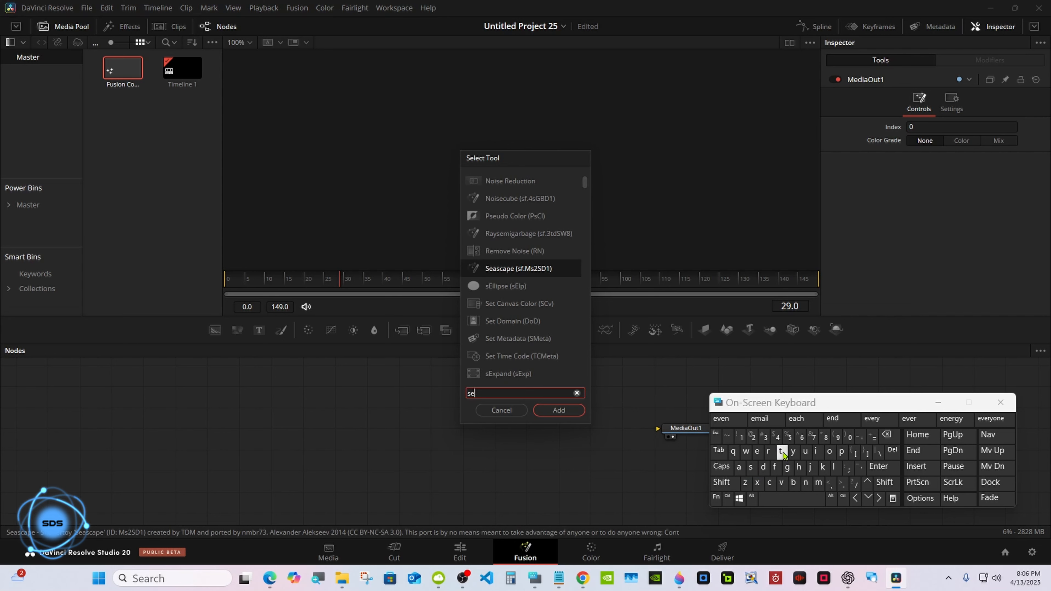
pyautogui.click(835, 467)
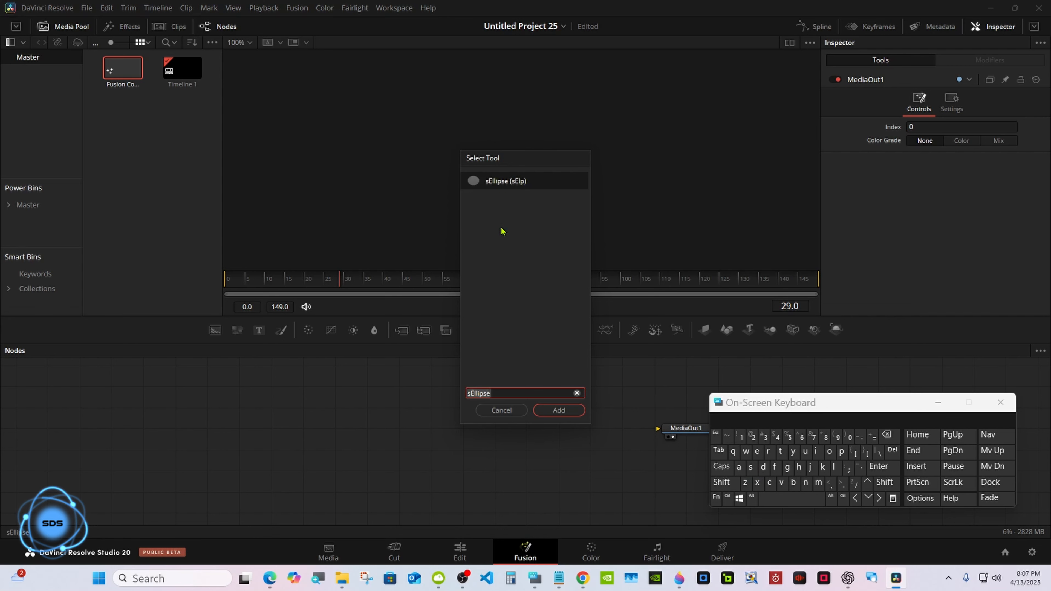
pyautogui.click(551, 410)
# Add an sRender node after sEllipse1, connect it to MediaOut1 and move the On-Screen Keyboard out of the way
pyautogui.click(722, 482)
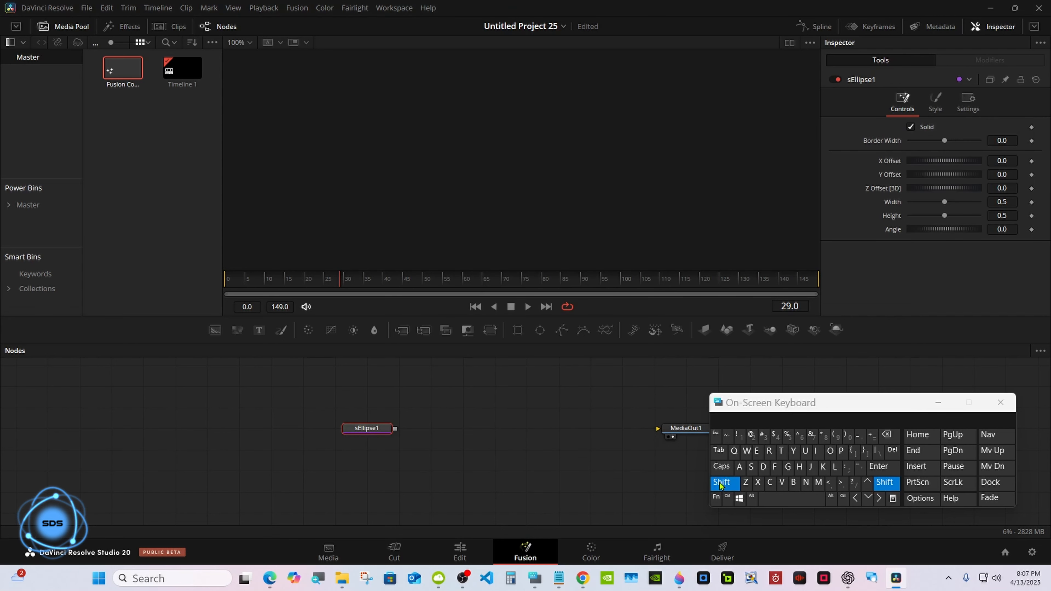
pyautogui.click(770, 502)
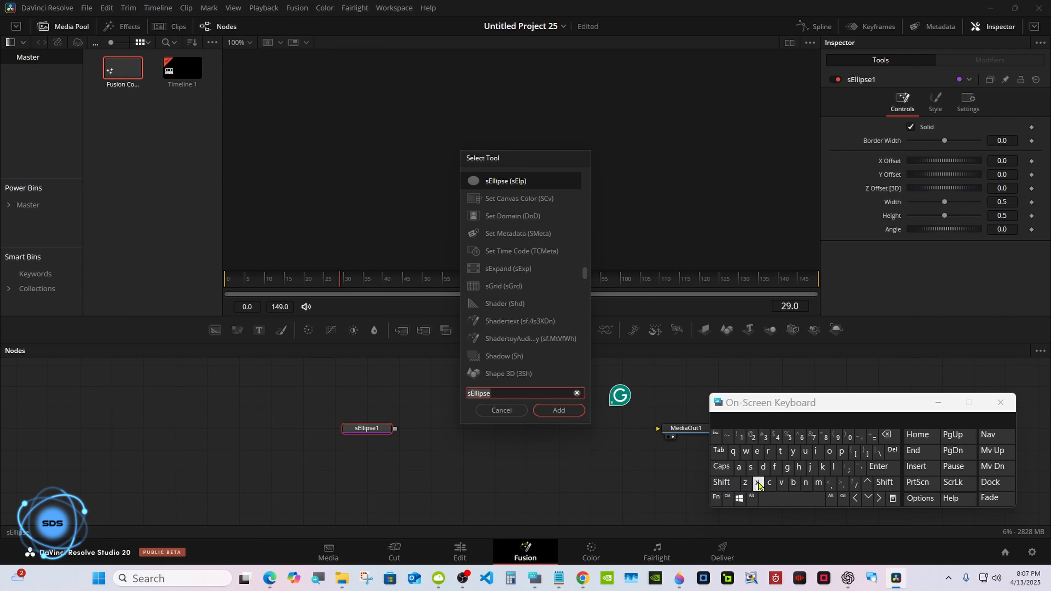
pyautogui.click(751, 467)
pyautogui.click(767, 451)
pyautogui.click(757, 451)
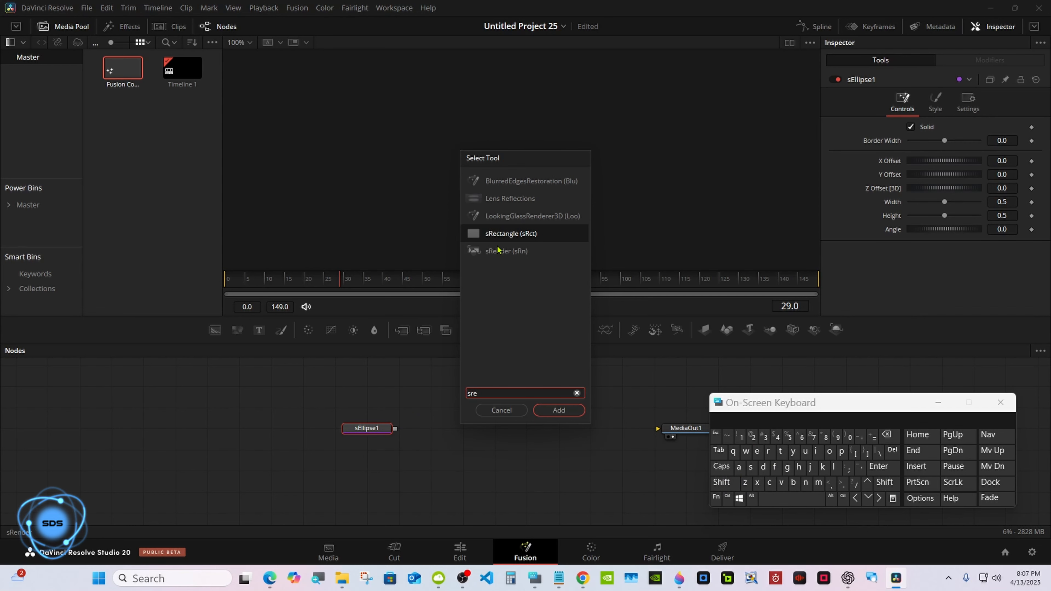
pyautogui.click(506, 251)
pyautogui.click(557, 411)
pyautogui.moveTo(430, 428); pyautogui.dragTo(657, 429)
pyautogui.moveTo(758, 408); pyautogui.dragTo(831, 447)
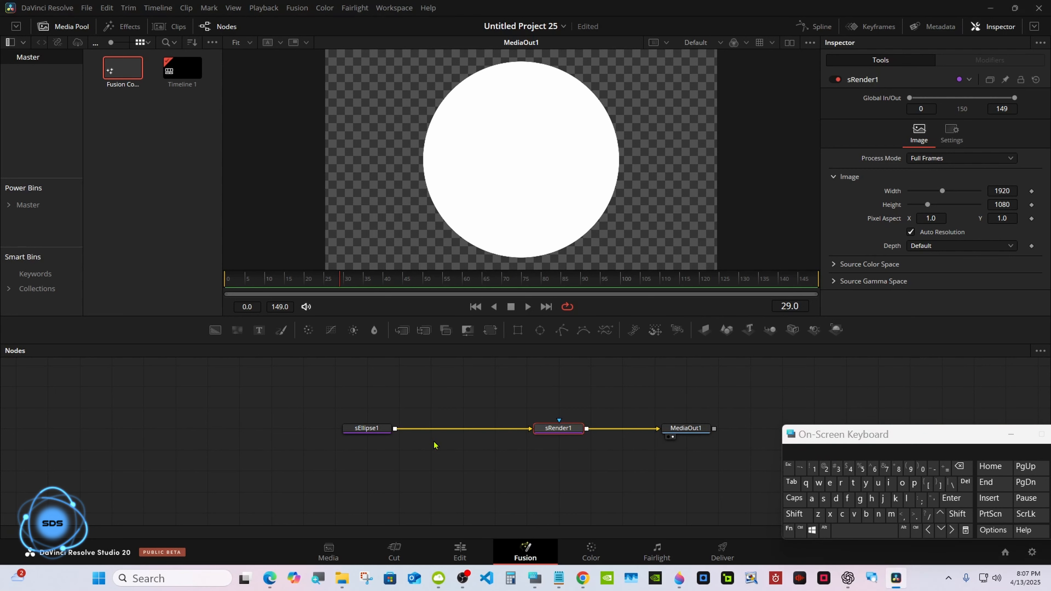
# Link sEllipse1's Width to its Height with an expression and reduce the Height to 0.315
pyautogui.click(368, 432)
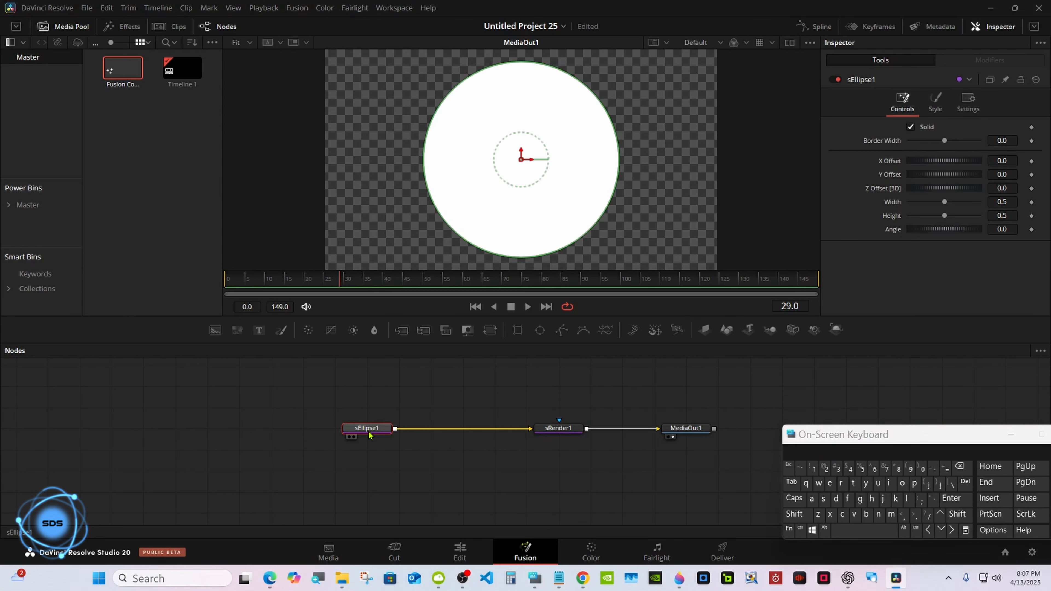
pyautogui.rightClick(899, 203)
pyautogui.click(919, 334)
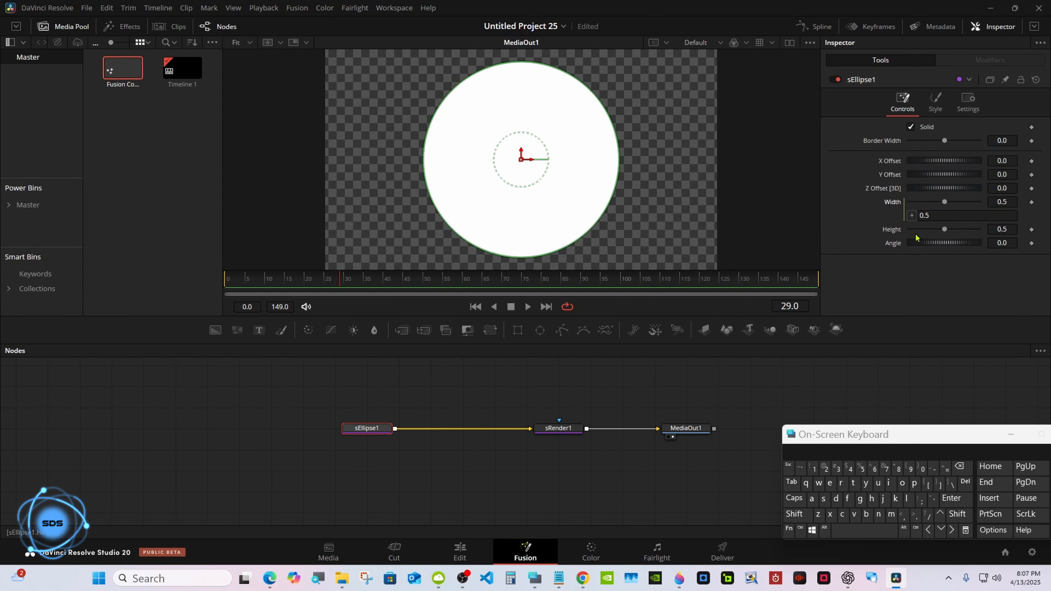
pyautogui.moveTo(912, 216); pyautogui.dragTo(933, 229)
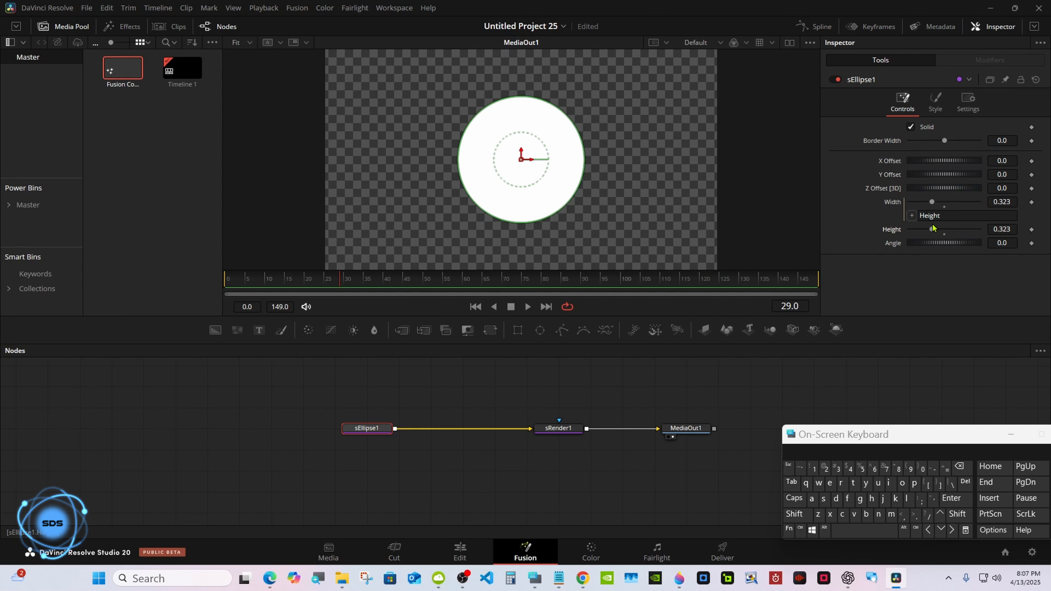
pyautogui.moveTo(933, 227); pyautogui.dragTo(931, 231)
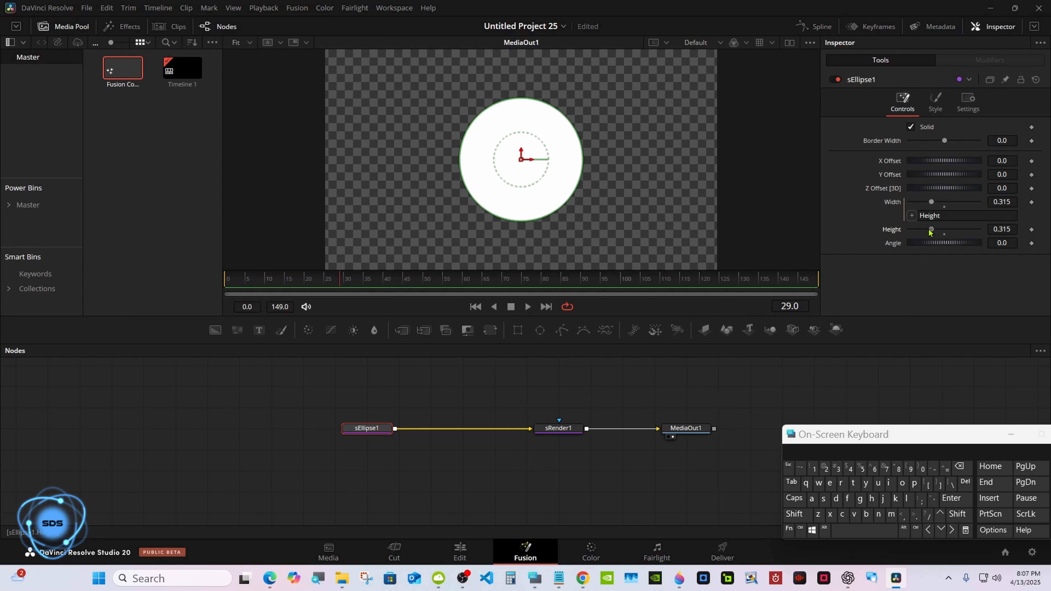
# Turn off Solid on sEllipse1 and set its Border Width to 0.01 and Length to 0.0
pyautogui.click(910, 128)
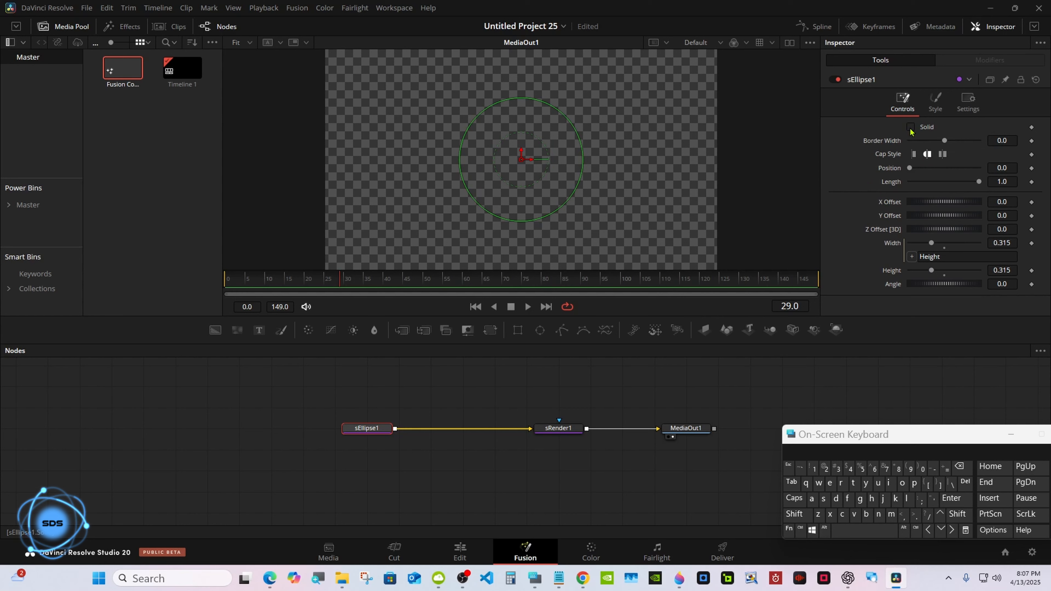
pyautogui.click(1002, 141)
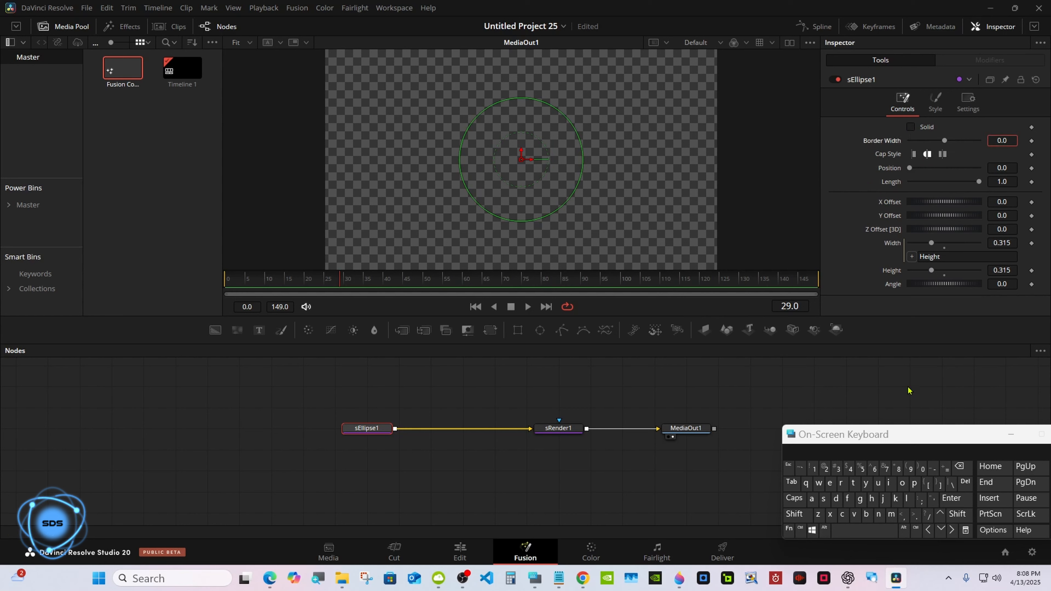
pyautogui.click(818, 473)
pyautogui.click(951, 501)
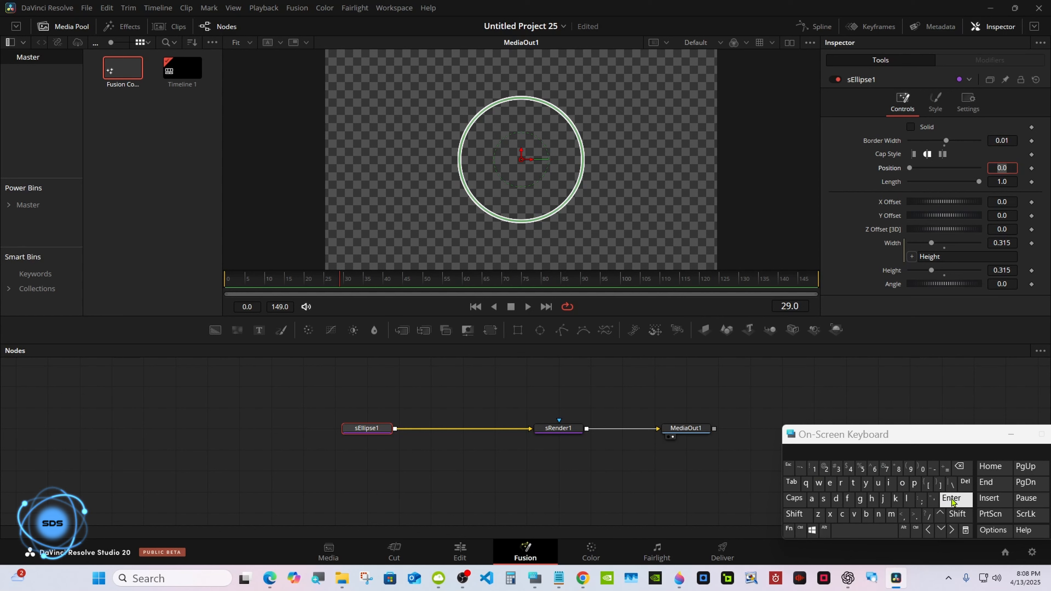
pyautogui.moveTo(978, 182); pyautogui.dragTo(890, 187)
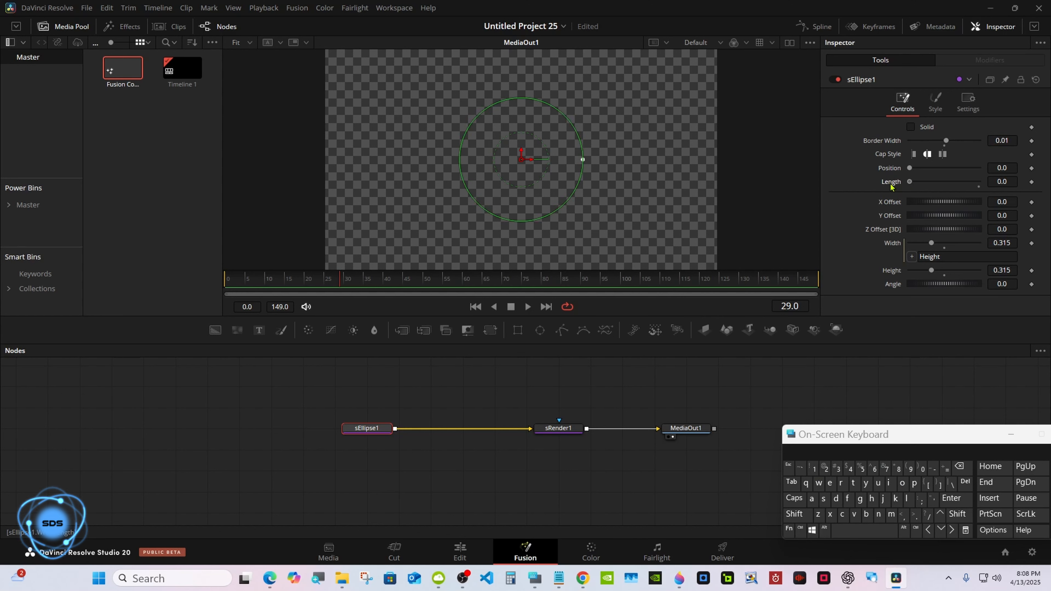
# Color sEllipse1 light blue with Red 0.333, Green 0.667 and Blue 1.0, and return to its shape controls
pyautogui.click(938, 111)
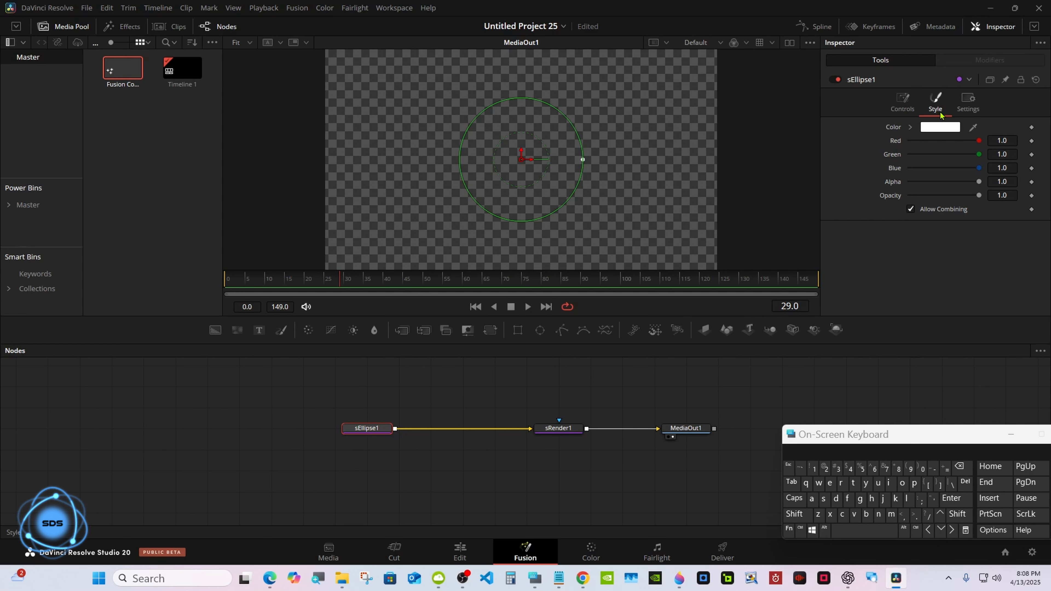
pyautogui.click(939, 127)
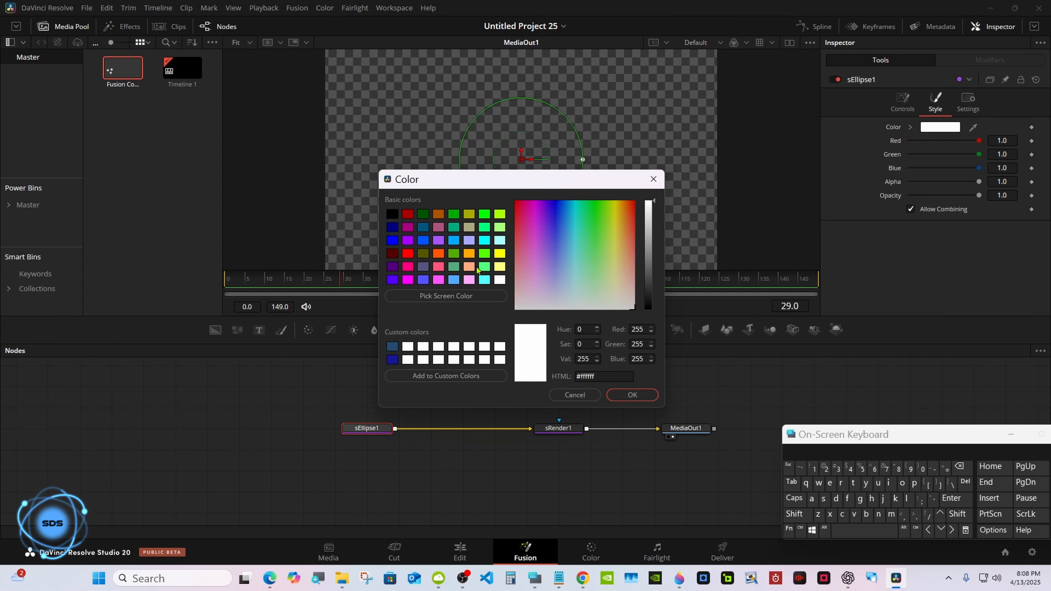
pyautogui.click(564, 237)
pyautogui.click(632, 394)
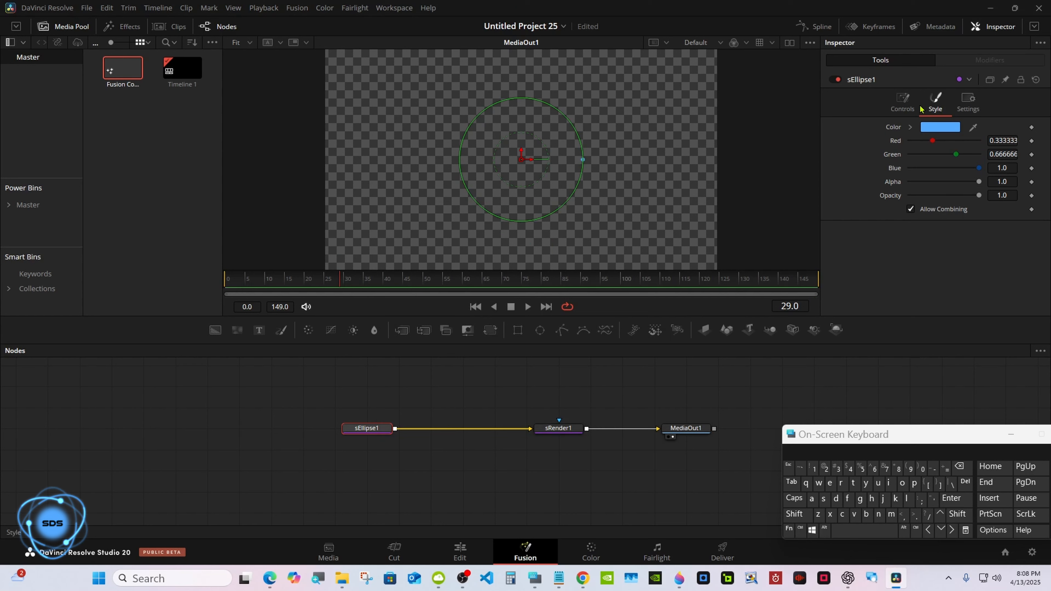
pyautogui.click(906, 104)
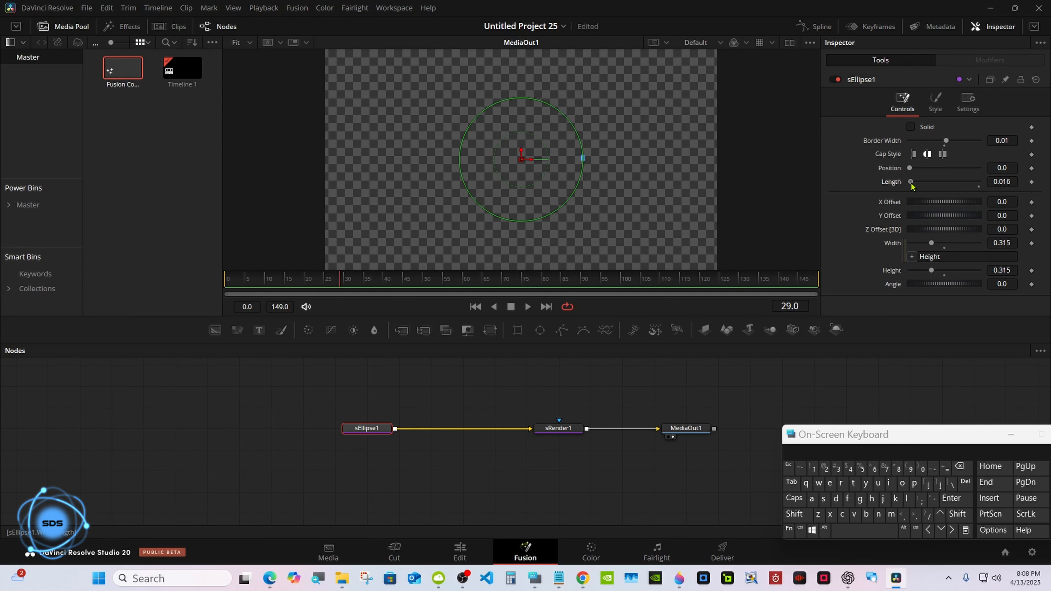
# Return sEllipse1's Length to 0.0 and set its Position to 0.25 so the stroke starts at the circle's top
pyautogui.moveTo(909, 182); pyautogui.dragTo(928, 170)
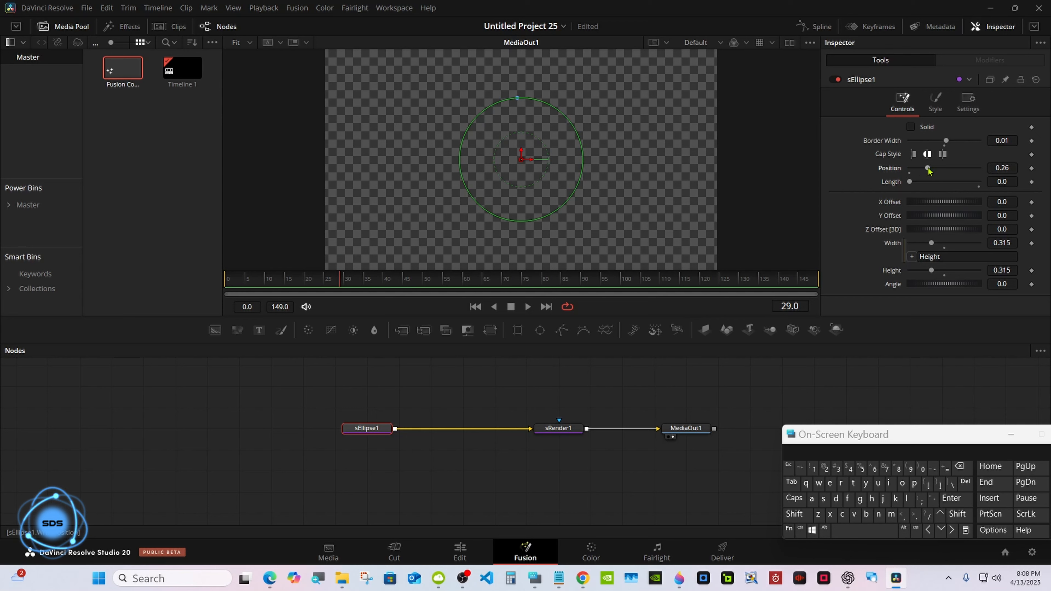
pyautogui.click(1009, 166)
pyautogui.click(959, 467)
pyautogui.click(861, 468)
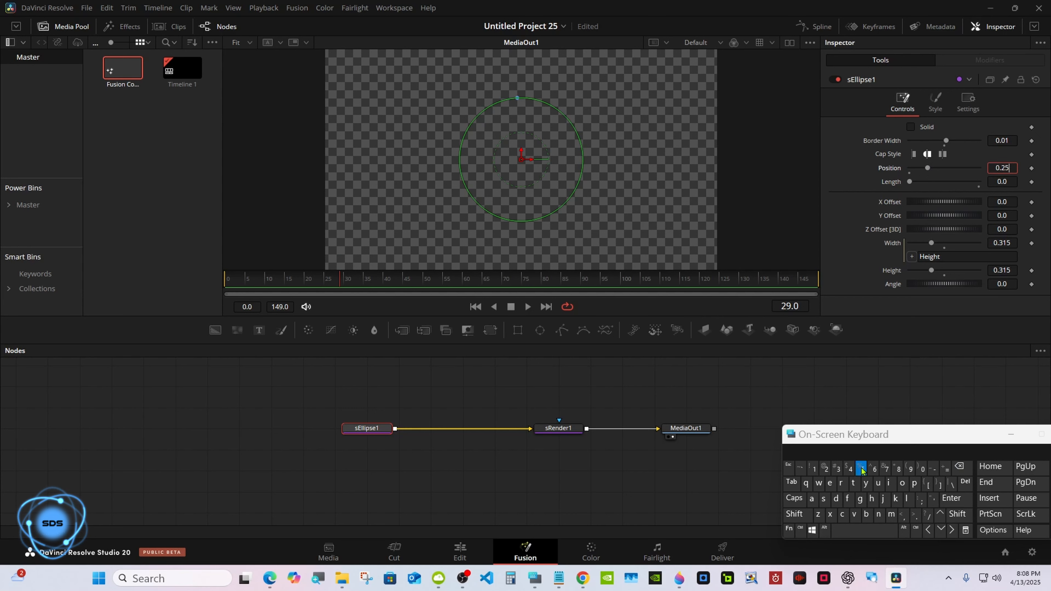
pyautogui.click(952, 499)
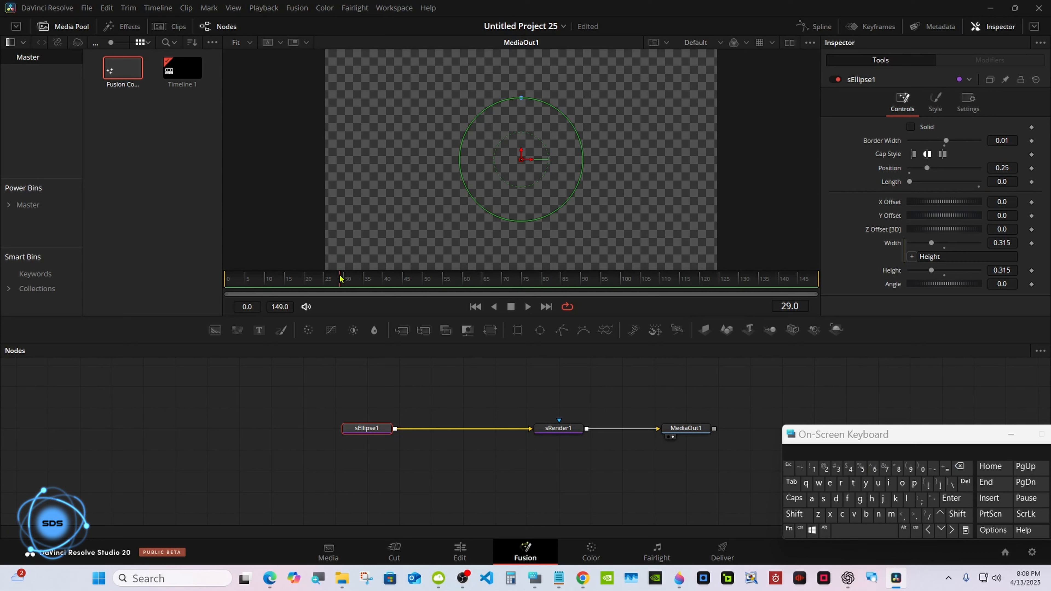
# Keyframe sEllipse1's Length and Position at frame 0
pyautogui.moveTo(340, 279); pyautogui.dragTo(187, 284)
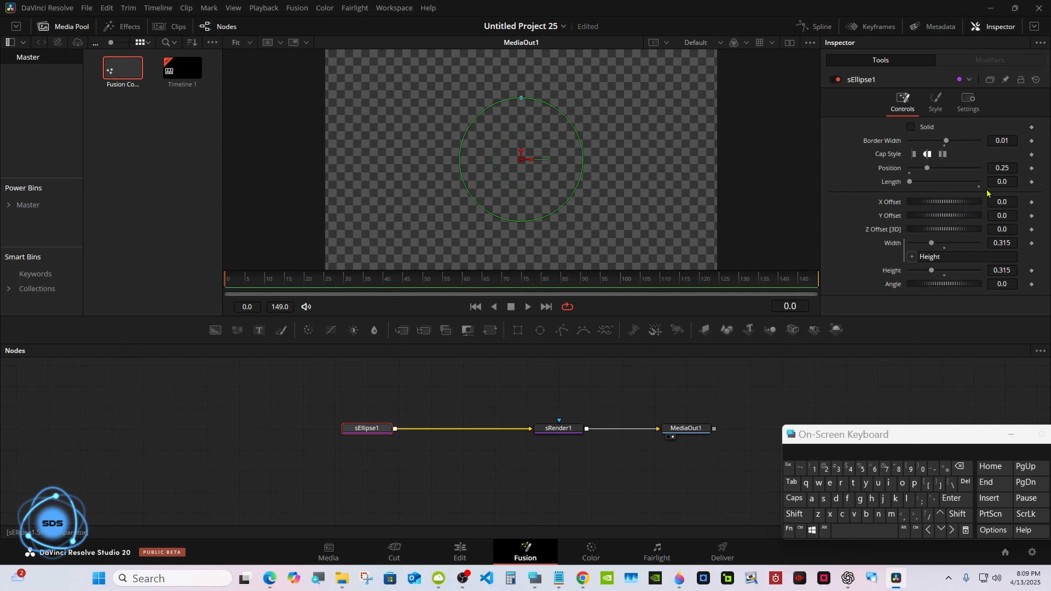
pyautogui.click(1031, 183)
pyautogui.click(1031, 168)
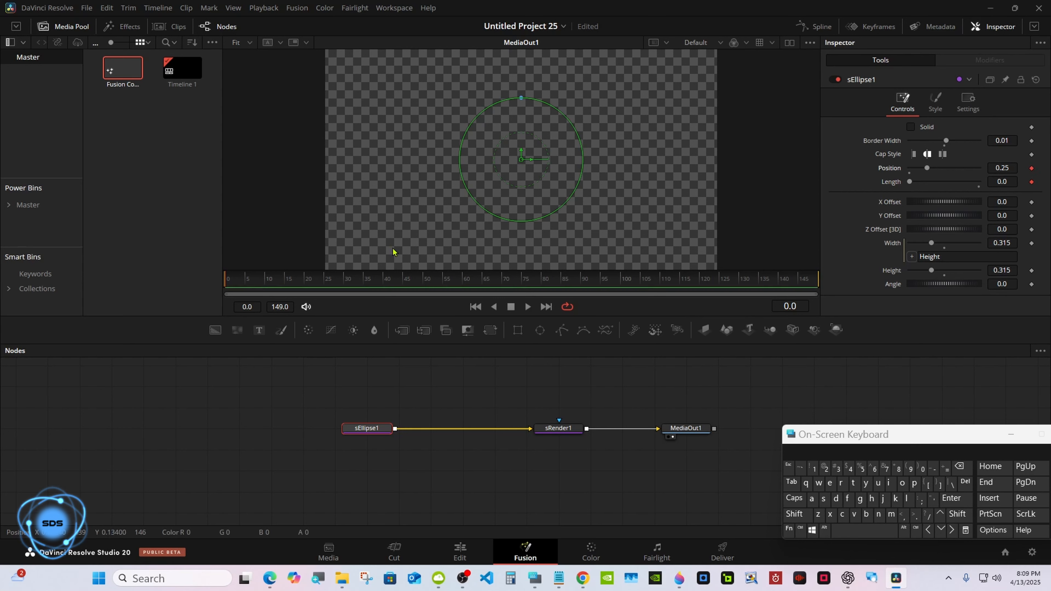
# Set sEllipse1's Length to 0.5 at frame 13
pyautogui.moveTo(247, 283); pyautogui.dragTo(274, 286)
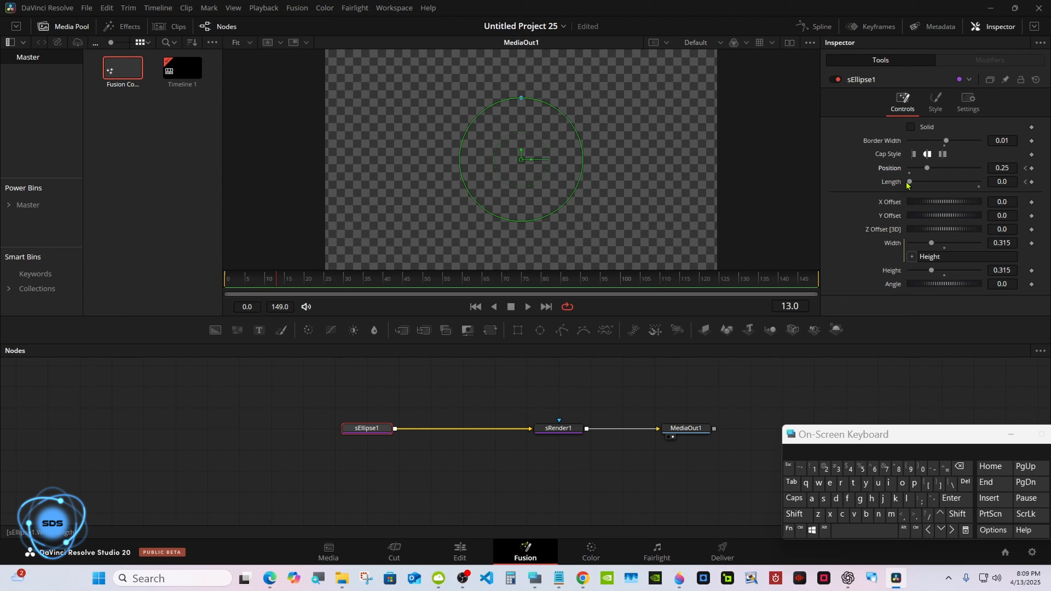
pyautogui.moveTo(908, 183); pyautogui.dragTo(944, 182)
pyautogui.click(1004, 181)
pyautogui.click(958, 466)
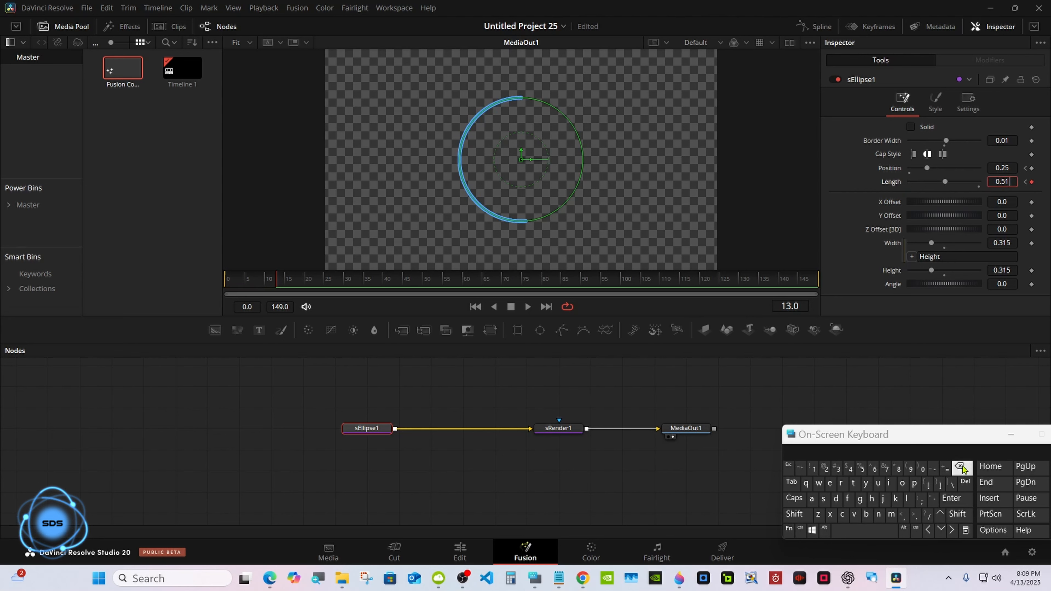
pyautogui.click(958, 467)
pyautogui.click(959, 499)
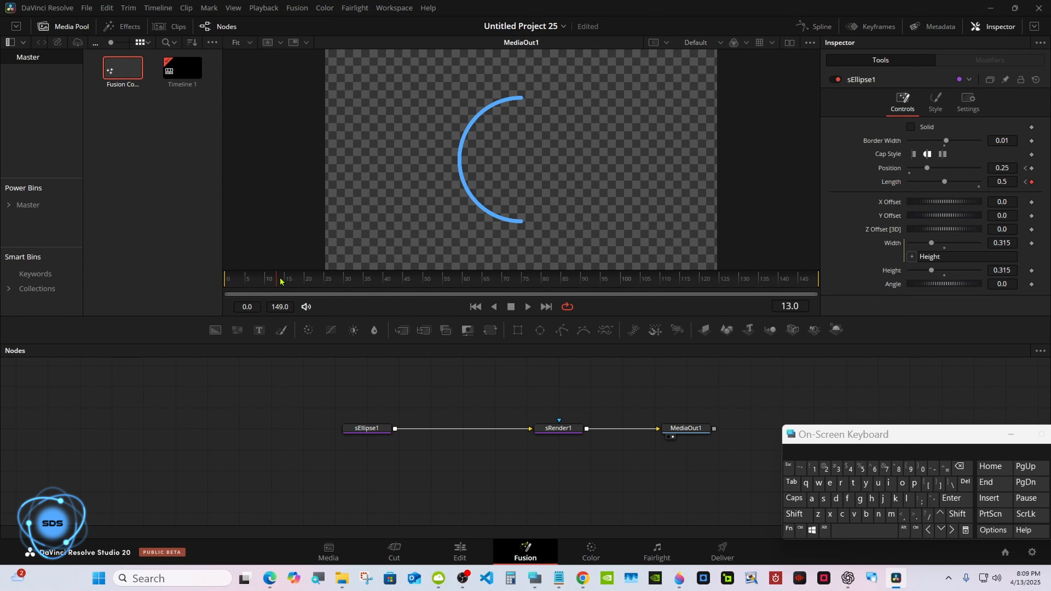
# Set sEllipse1's Position to 0.75 at frame 26
pyautogui.moveTo(280, 282); pyautogui.dragTo(330, 283)
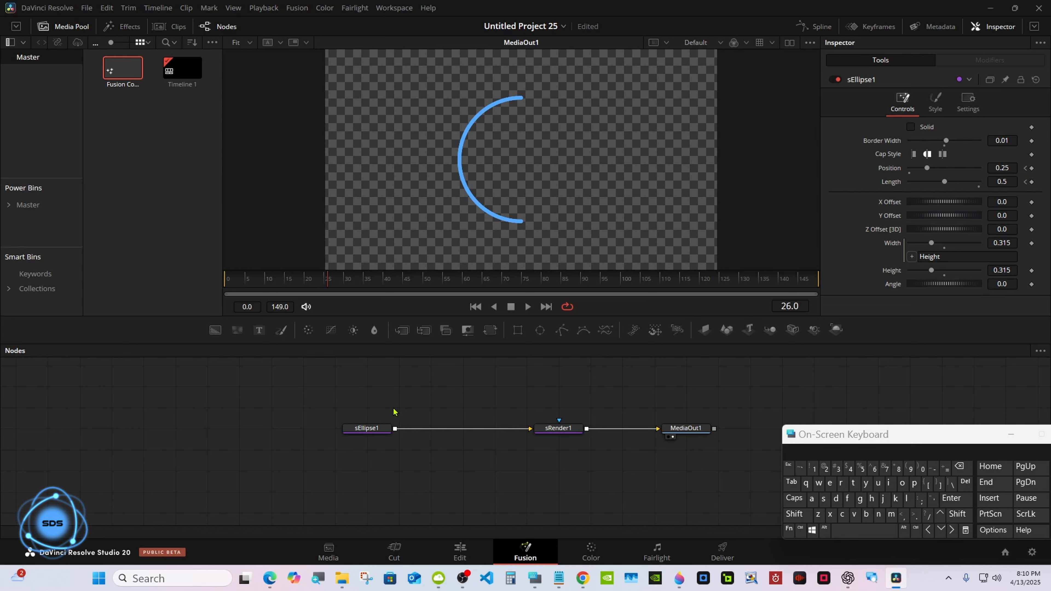
pyautogui.click(376, 429)
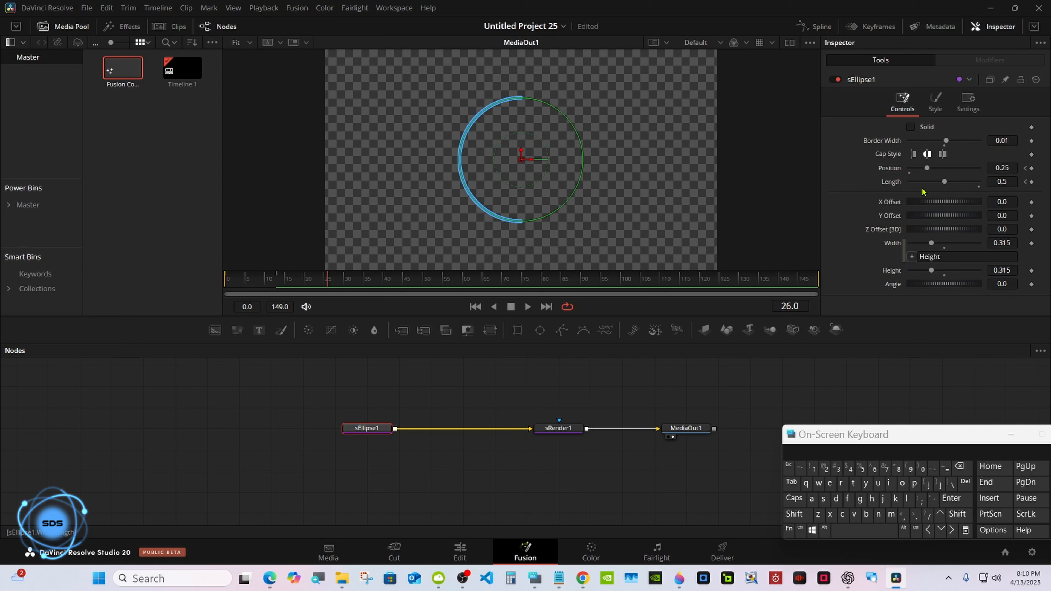
pyautogui.moveTo(927, 168); pyautogui.dragTo(961, 168)
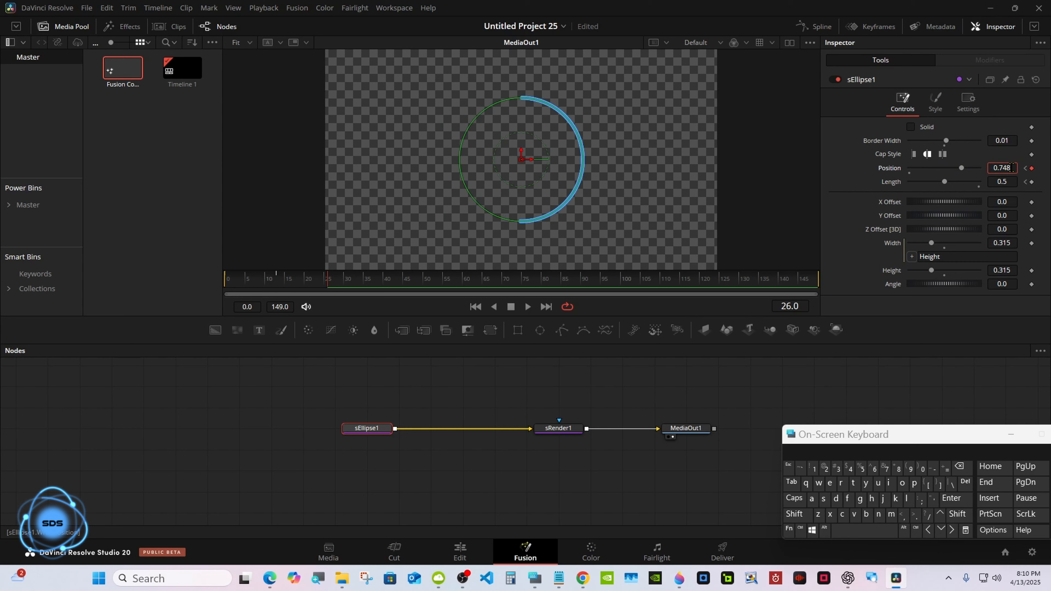
pyautogui.click(959, 467)
pyautogui.click(959, 467)
pyautogui.click(862, 469)
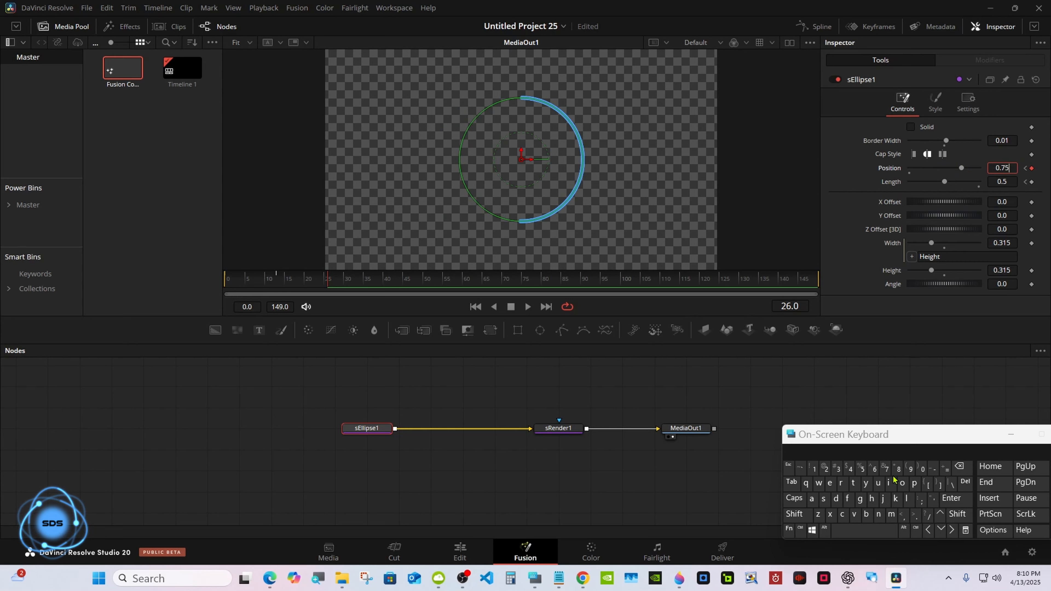
pyautogui.click(953, 499)
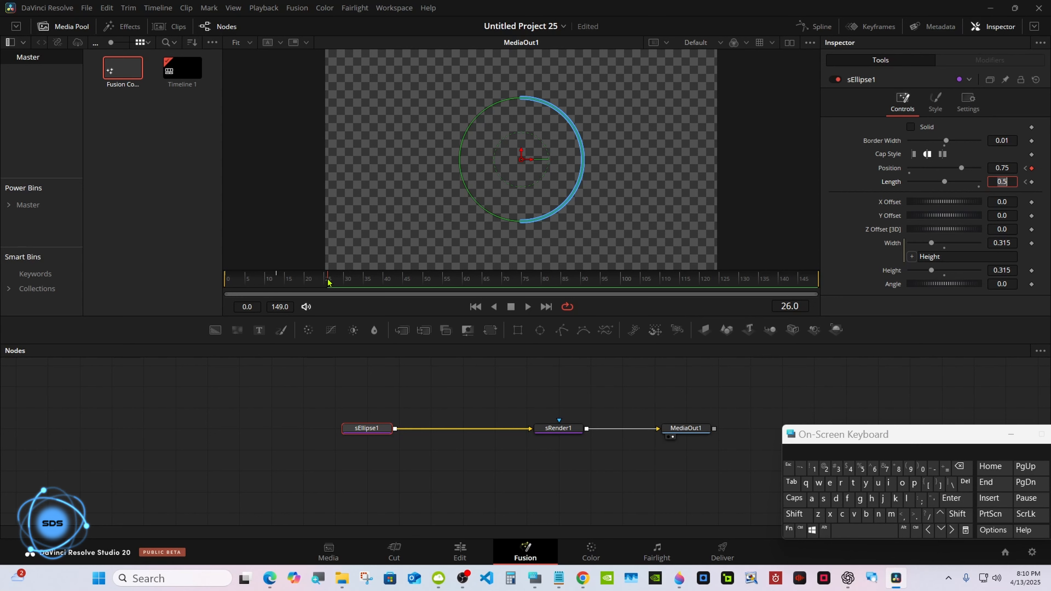
# Go back to frame 13 and set sEllipse1's Position to 0.25 there
pyautogui.moveTo(328, 282); pyautogui.dragTo(277, 281)
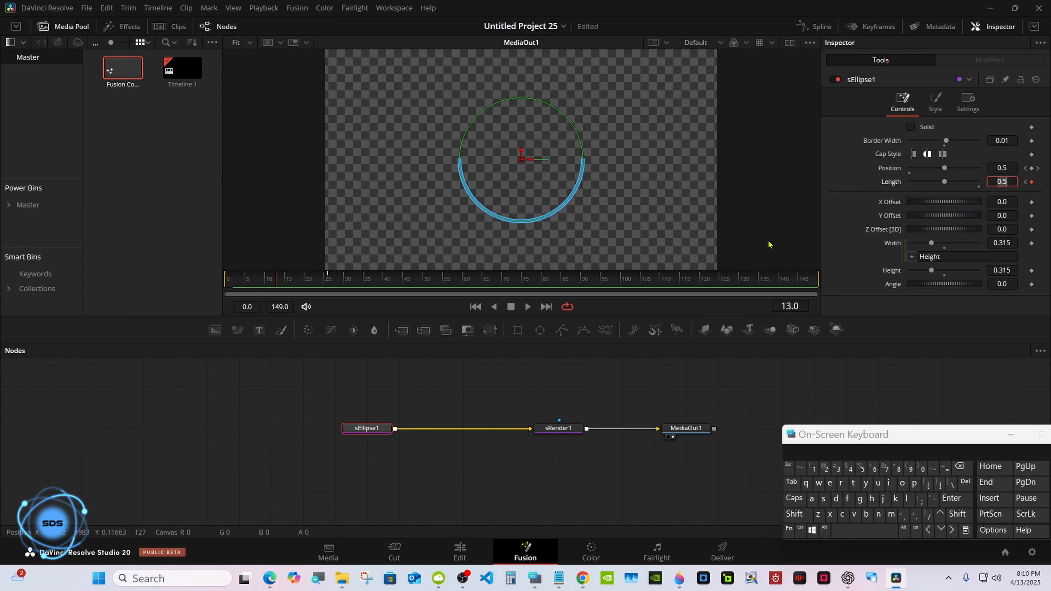
pyautogui.moveTo(944, 167)
pyautogui.mouseDown()
pyautogui.moveTo(904, 173)
pyautogui.moveTo(926, 173)
pyautogui.mouseUp()
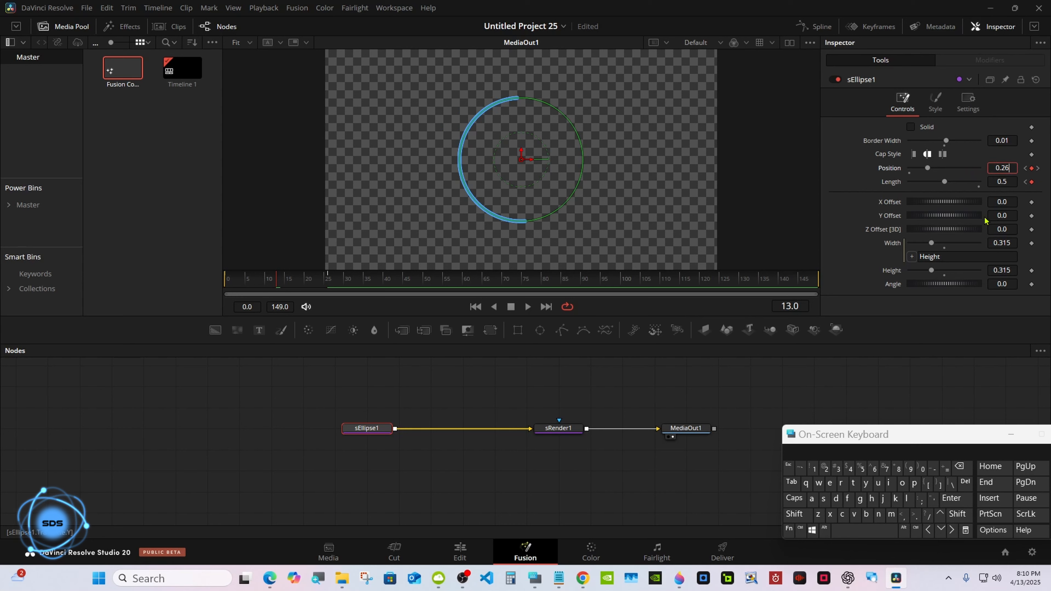
pyautogui.click(959, 466)
pyautogui.click(862, 468)
pyautogui.click(951, 498)
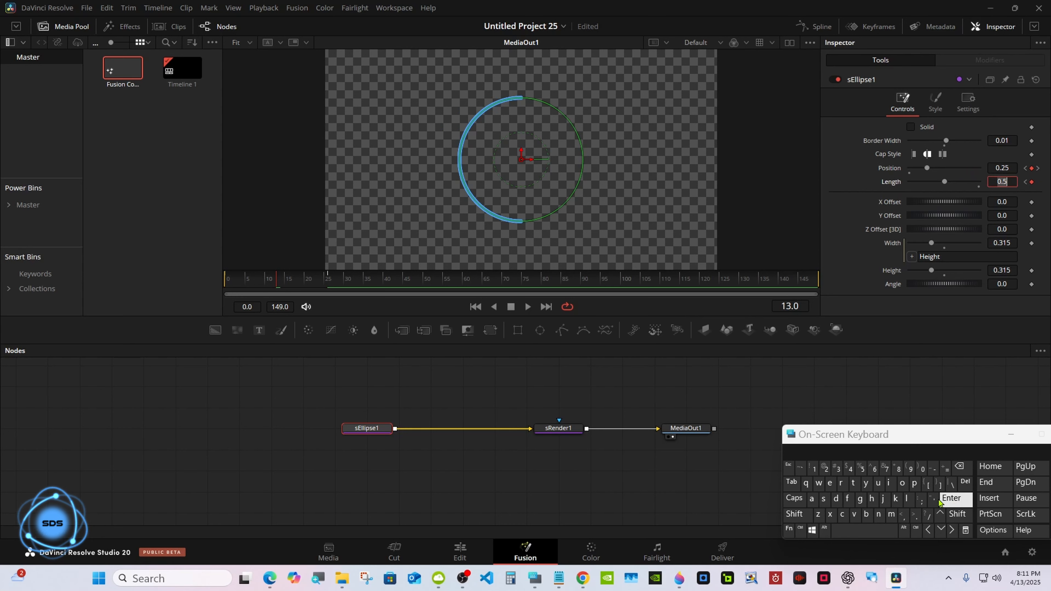
# Reduce sEllipse1's Length to 0.0 at frame 26
pyautogui.moveTo(262, 279); pyautogui.dragTo(325, 281)
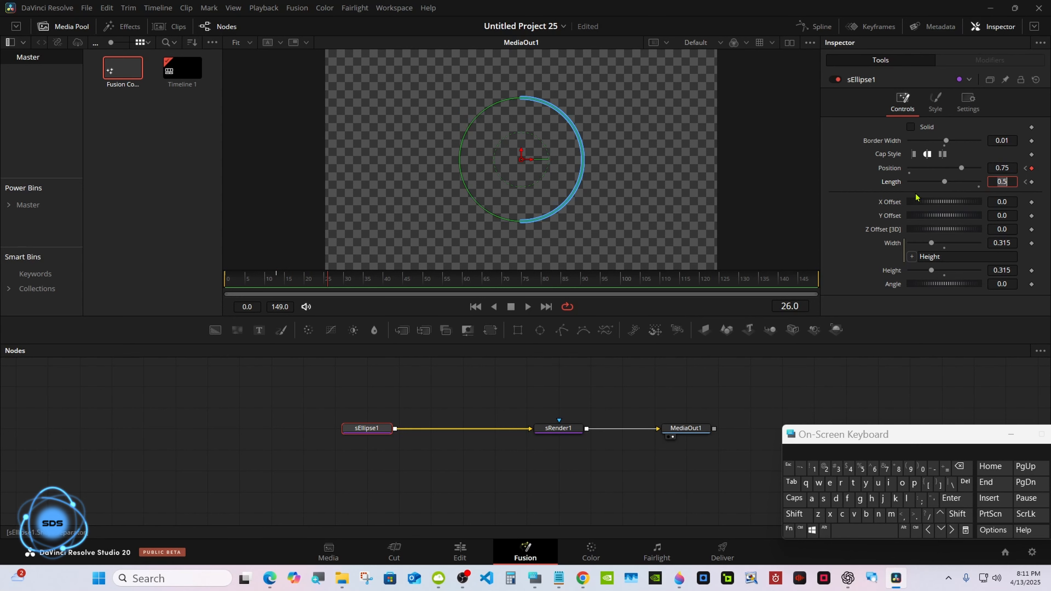
pyautogui.moveTo(944, 182); pyautogui.dragTo(898, 185)
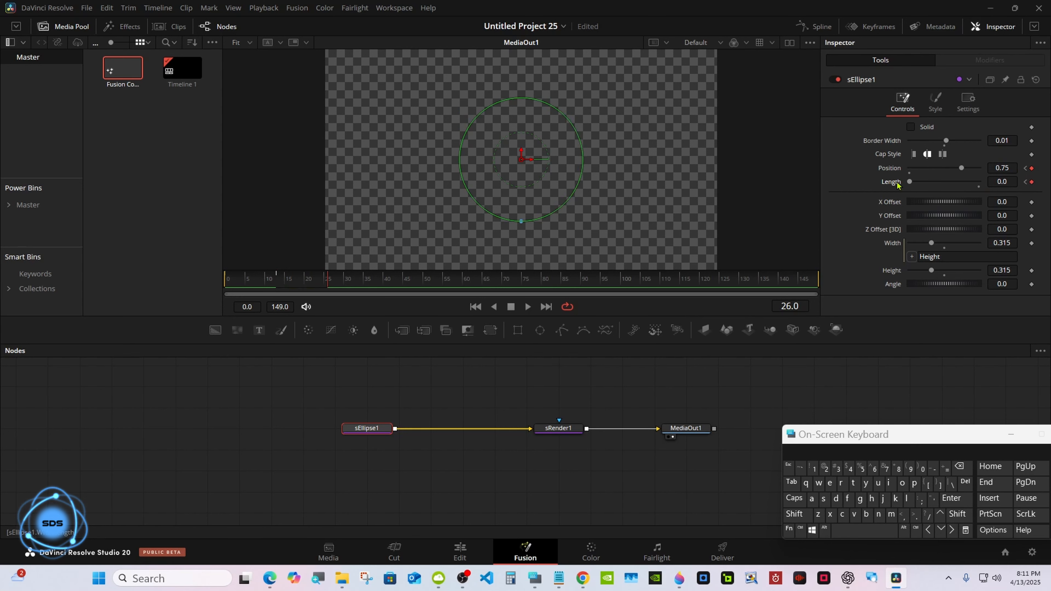
pyautogui.moveTo(327, 284)
pyautogui.mouseDown()
pyautogui.moveTo(233, 285)
pyautogui.moveTo(329, 283)
pyautogui.mouseUp()
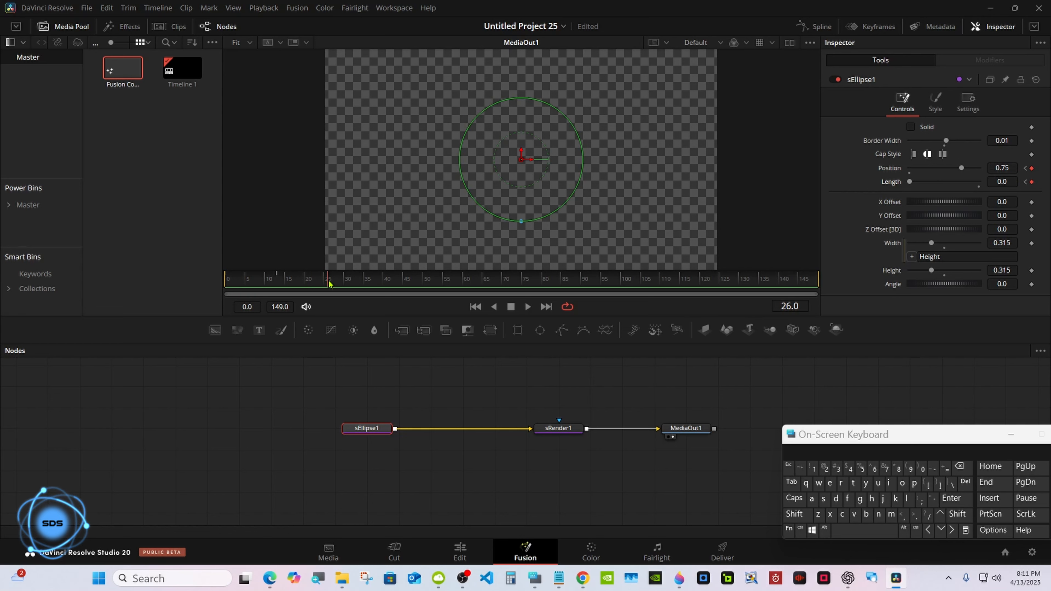
# Open the Spline editor, move the On-Screen Keyboard clear, and show all sEllipse1 curves zoomed to fit
pyautogui.moveTo(840, 436); pyautogui.dragTo(447, 439)
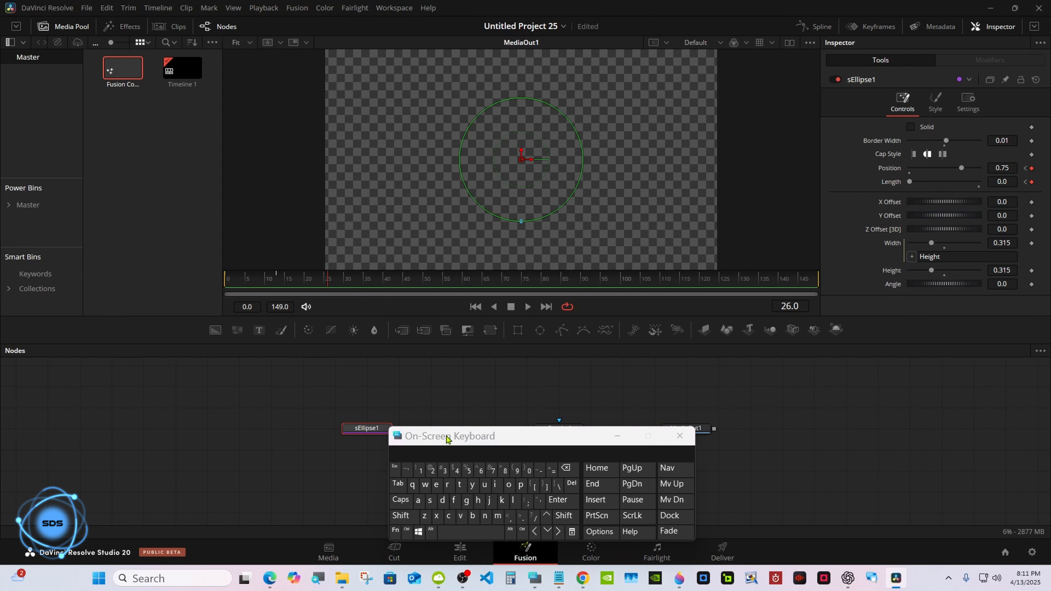
pyautogui.click(823, 28)
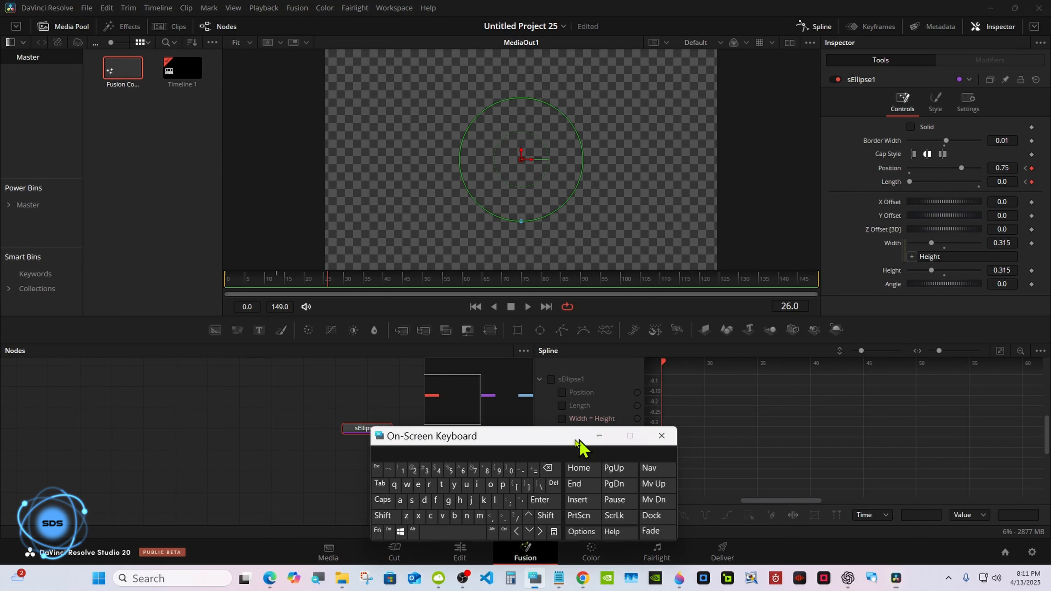
pyautogui.moveTo(596, 441); pyautogui.dragTo(407, 444)
pyautogui.click(551, 379)
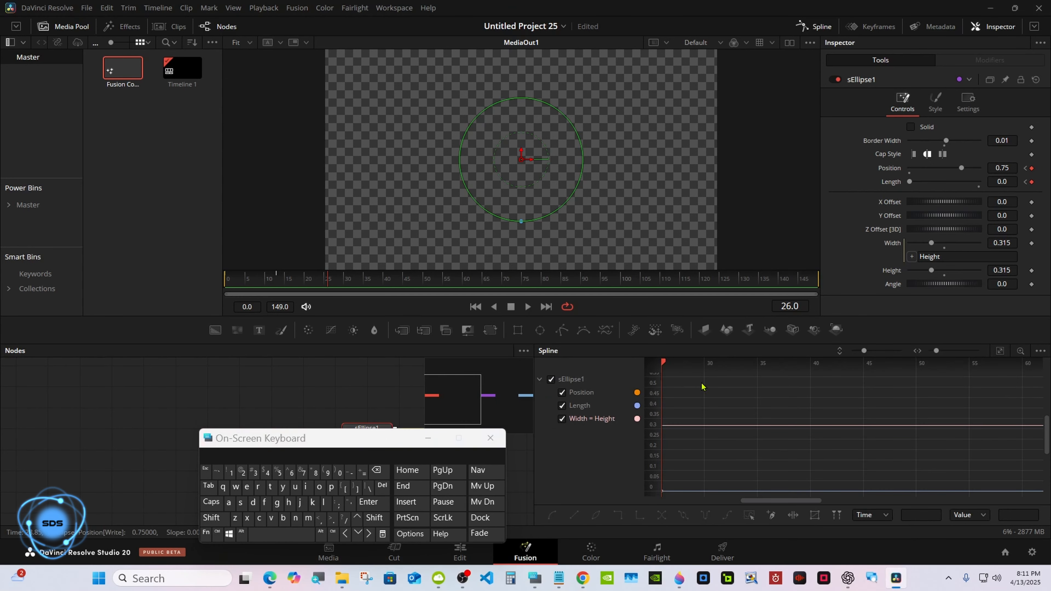
pyautogui.click(1000, 352)
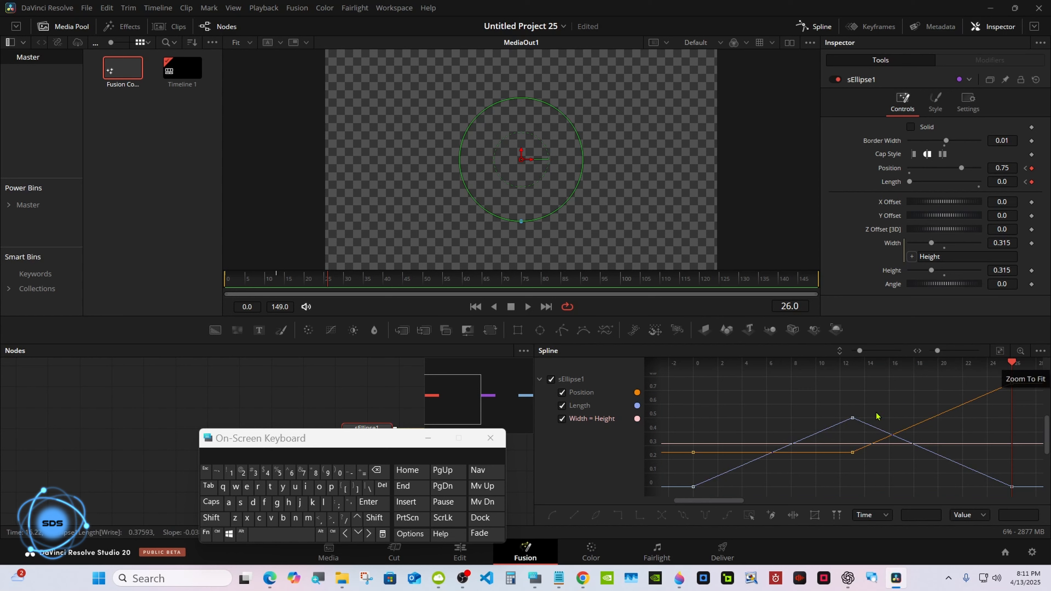
# Select all of sEllipse1's keyframes, set them to a relative loop and close the Spline editor
pyautogui.click(749, 516)
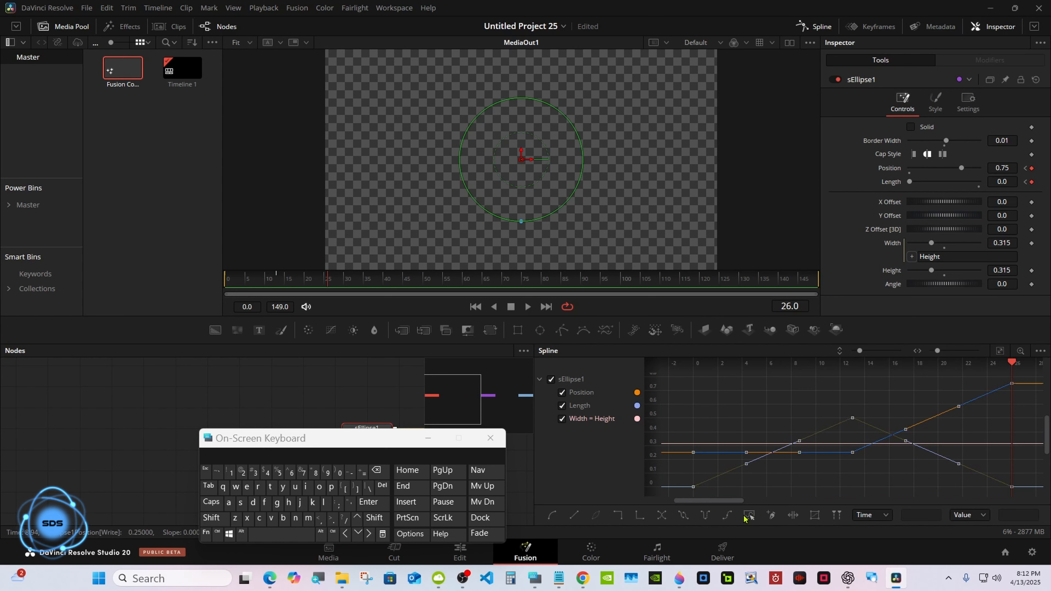
pyautogui.click(727, 516)
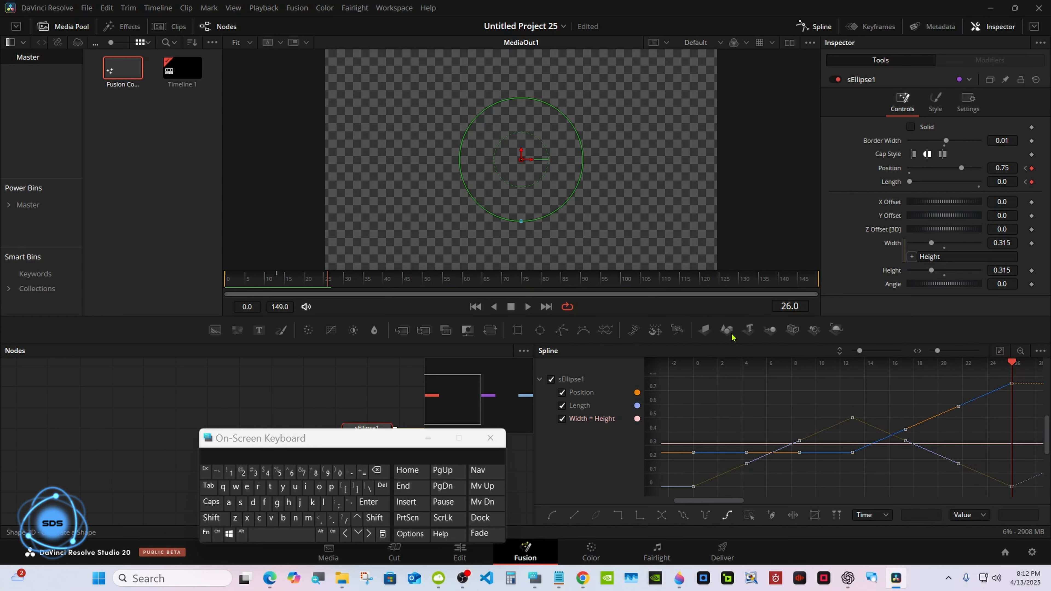
pyautogui.click(817, 29)
# Turn off the viewer's Checker Underlay and play back the looping circle animation
pyautogui.click(528, 306)
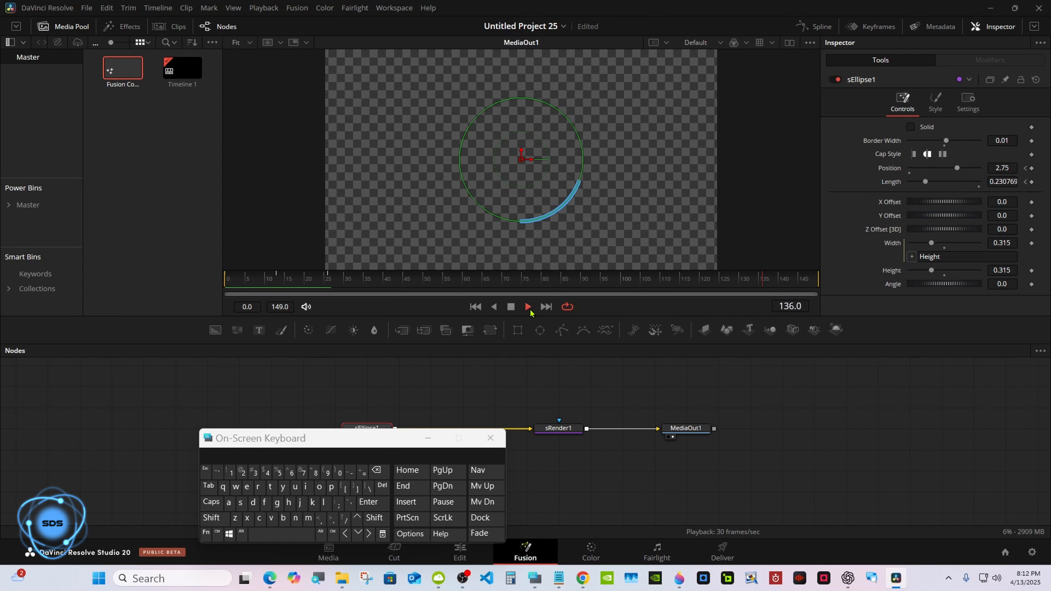
pyautogui.click(512, 307)
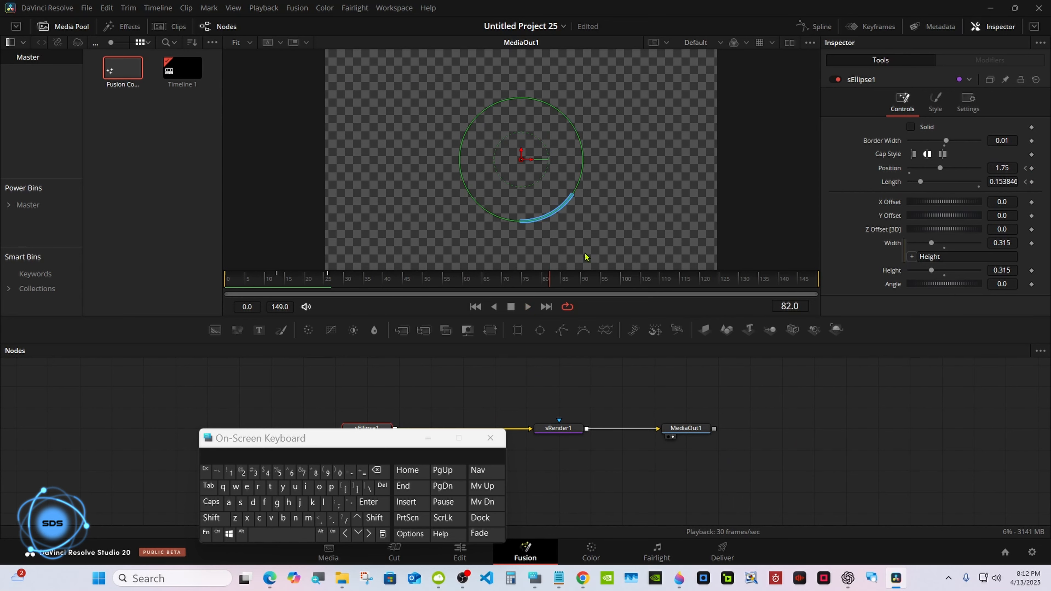
pyautogui.click(810, 43)
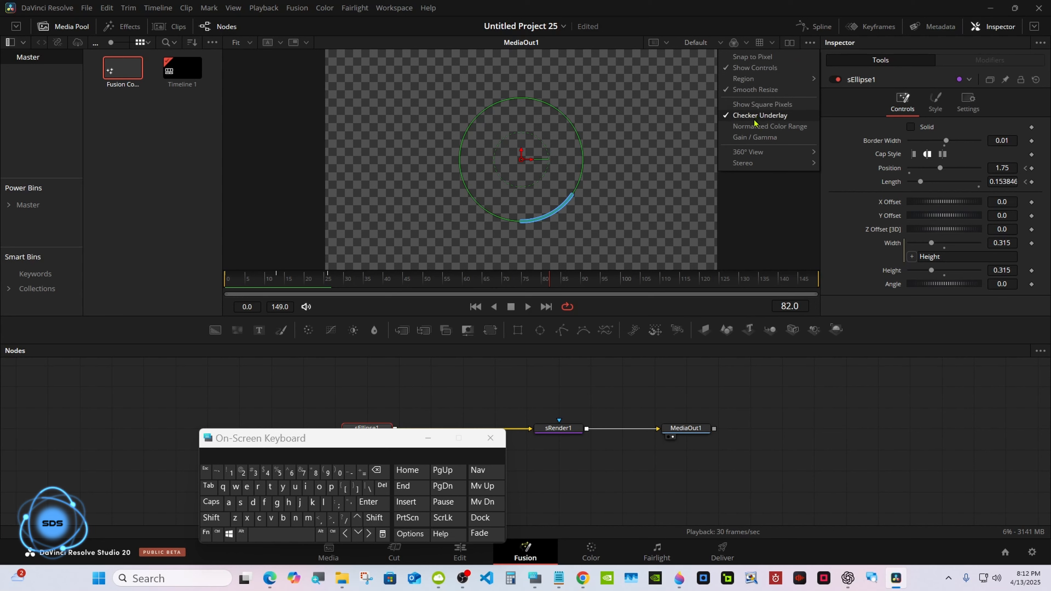
pyautogui.click(757, 118)
pyautogui.click(526, 307)
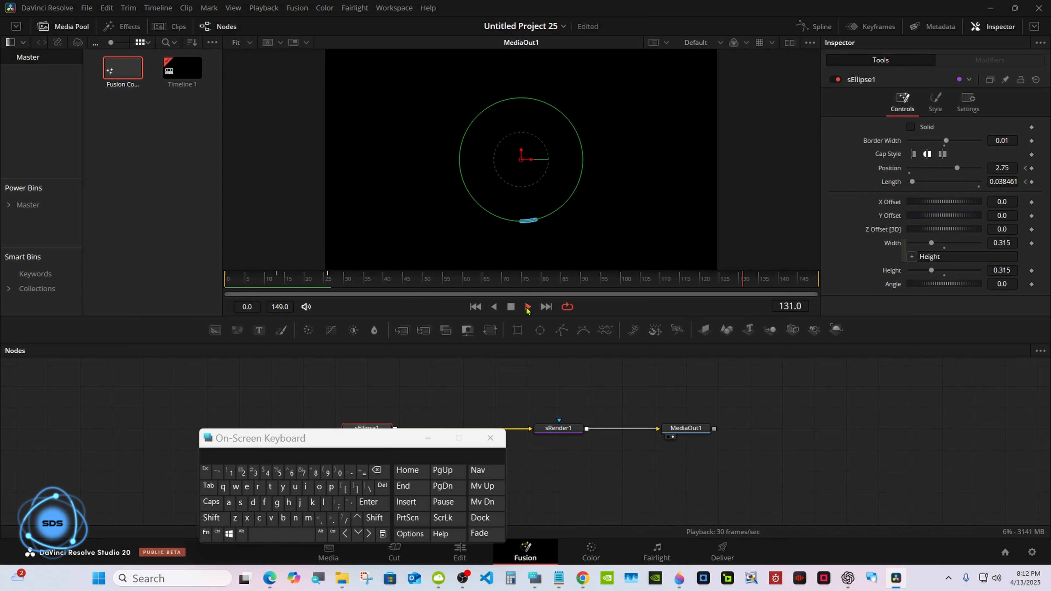
pyautogui.click(511, 307)
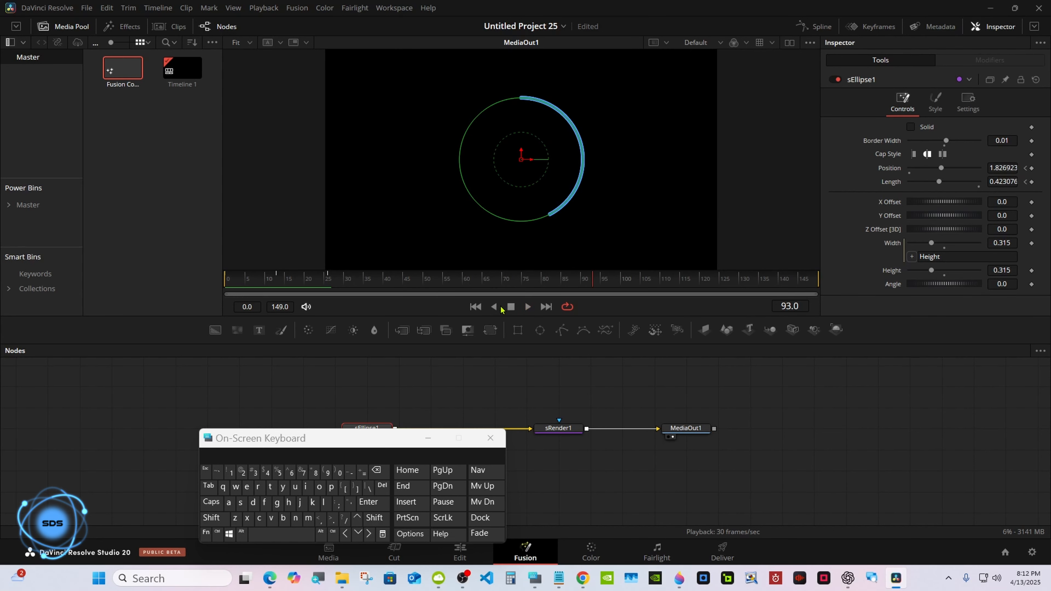
# Return to frame 0, set sEllipse1's Cap Style to Flat and close the On-Screen Keyboard
pyautogui.moveTo(247, 283); pyautogui.dragTo(225, 280)
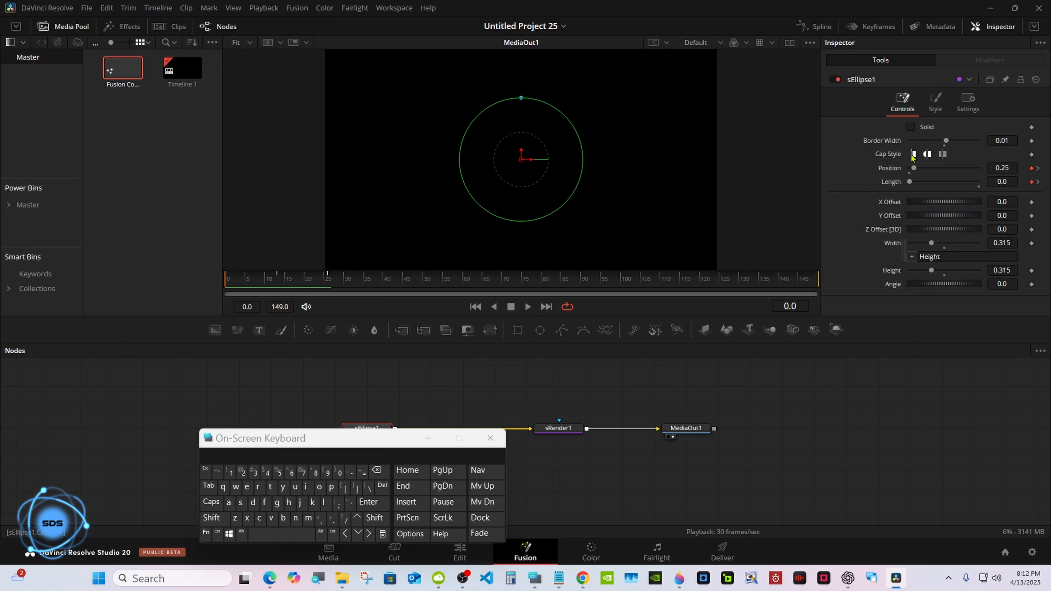
pyautogui.click(915, 154)
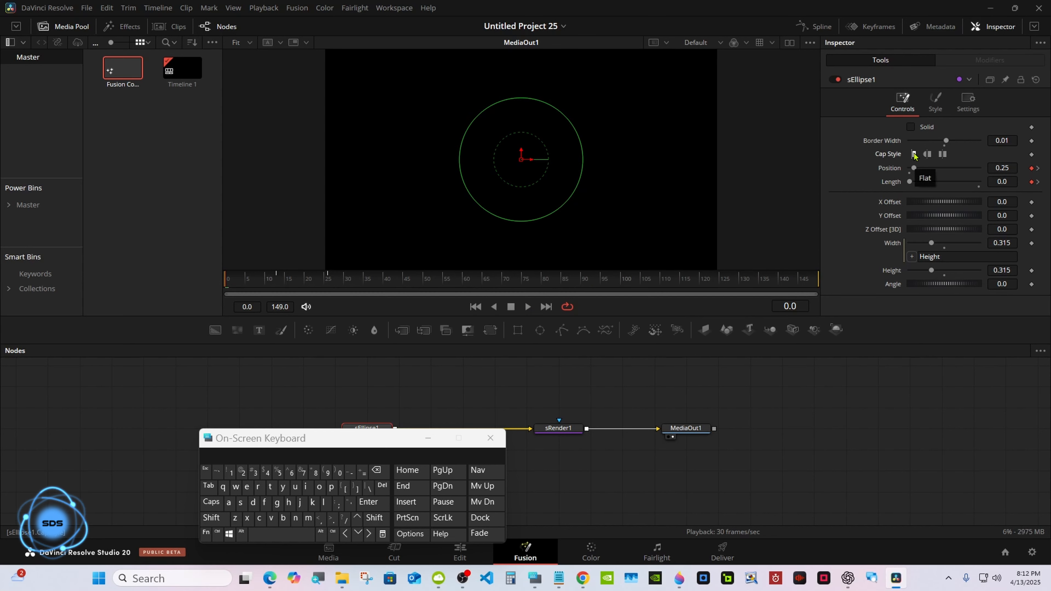
pyautogui.click(491, 438)
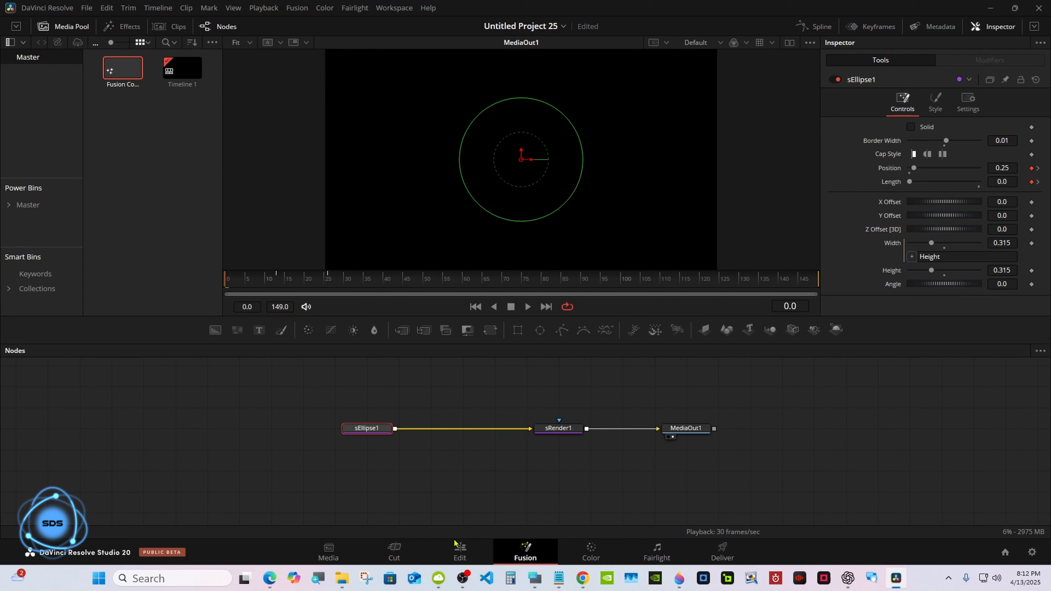
# On the Edit page, extend the second Fusion Composition clip to end at about 21 seconds and play it
pyautogui.click(460, 553)
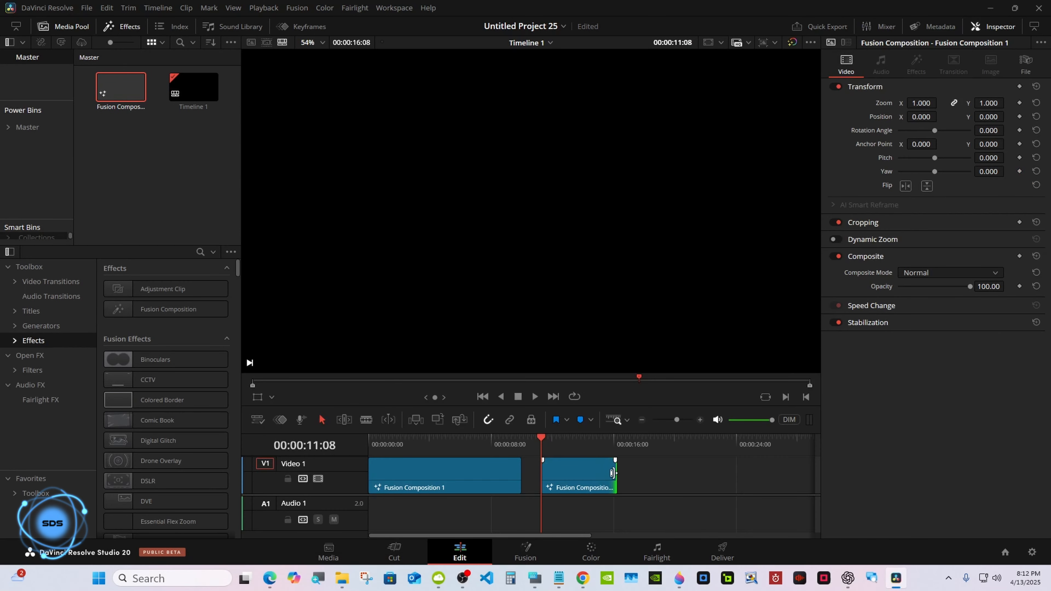
pyautogui.moveTo(616, 472); pyautogui.dragTo(688, 472)
pyautogui.click(538, 398)
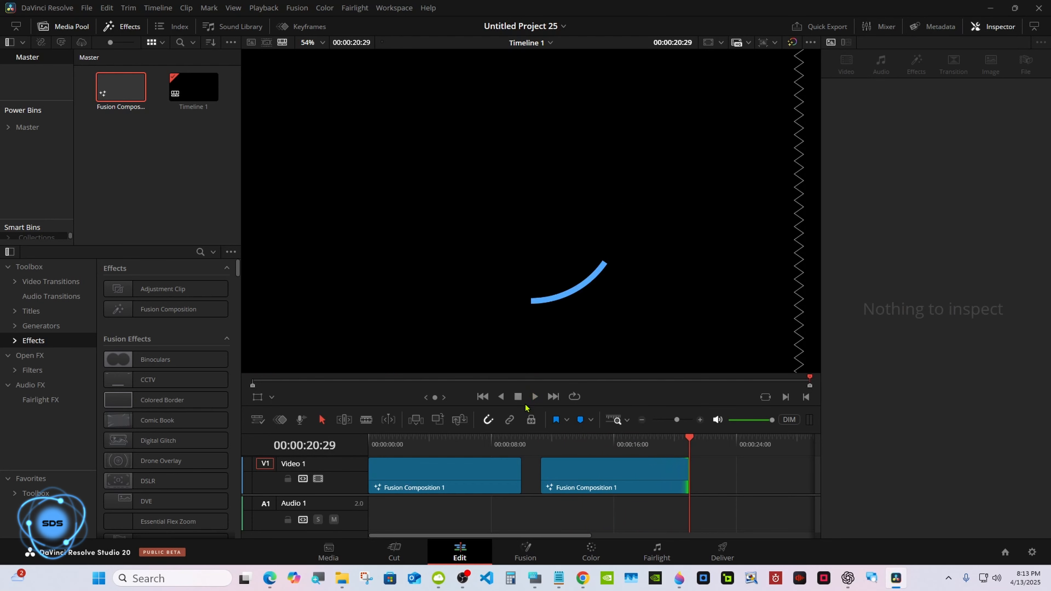
# Move the second Fusion Composition clip against the first and add a third Fusion Composition clip from the media pool behind it
pyautogui.click(566, 448)
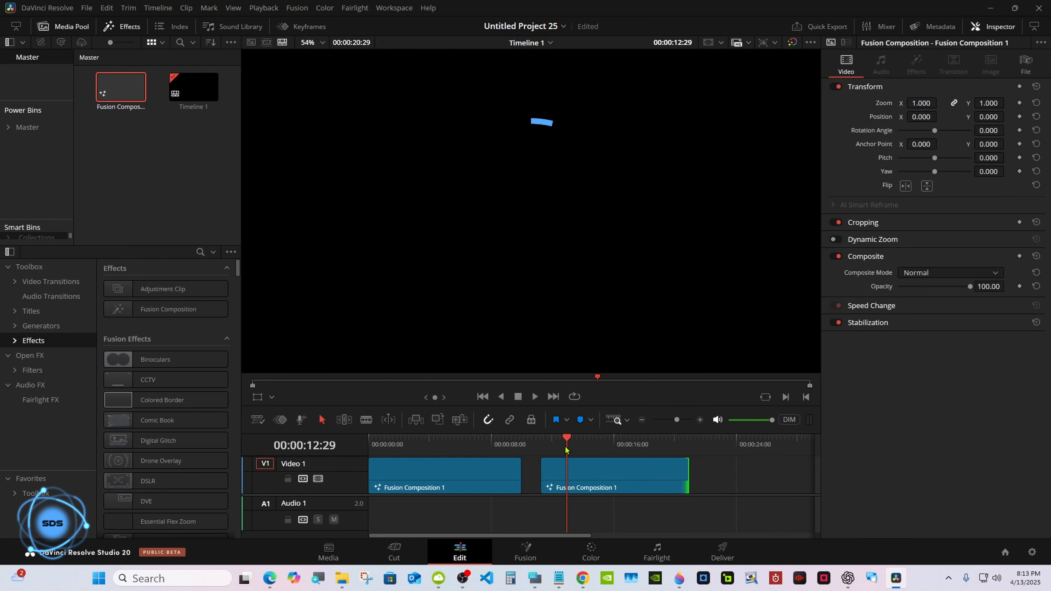
pyautogui.moveTo(533, 535); pyautogui.dragTo(543, 537)
pyautogui.moveTo(571, 479); pyautogui.dragTo(554, 478)
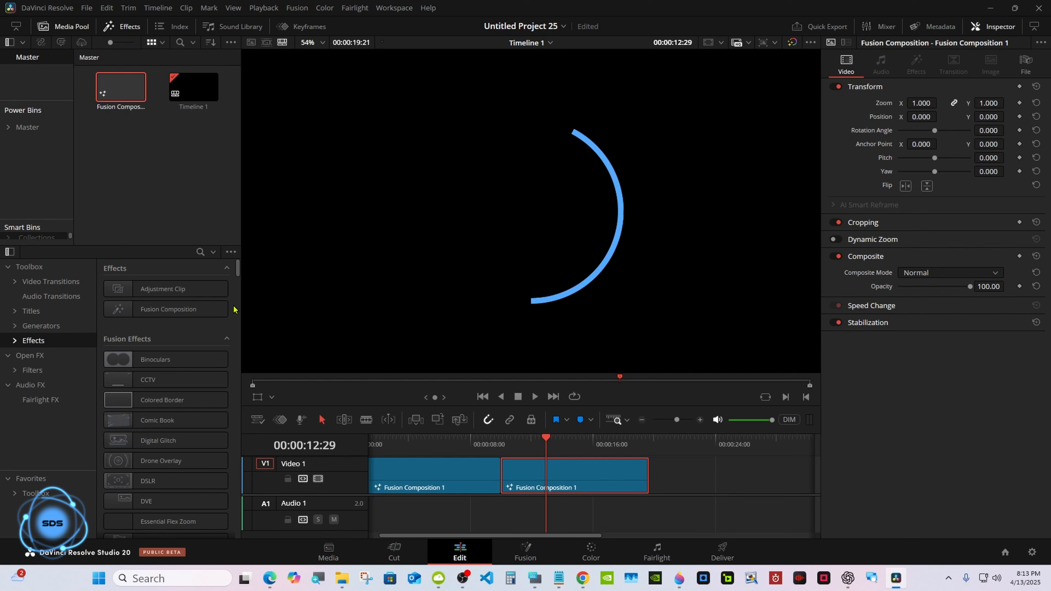
pyautogui.moveTo(110, 91); pyautogui.dragTo(620, 487)
# Shorten the first clip to end at about 8 seconds and close the gaps before the second and third clips
pyautogui.moveTo(501, 477); pyautogui.dragTo(468, 477)
pyautogui.moveTo(542, 480); pyautogui.dragTo(512, 480)
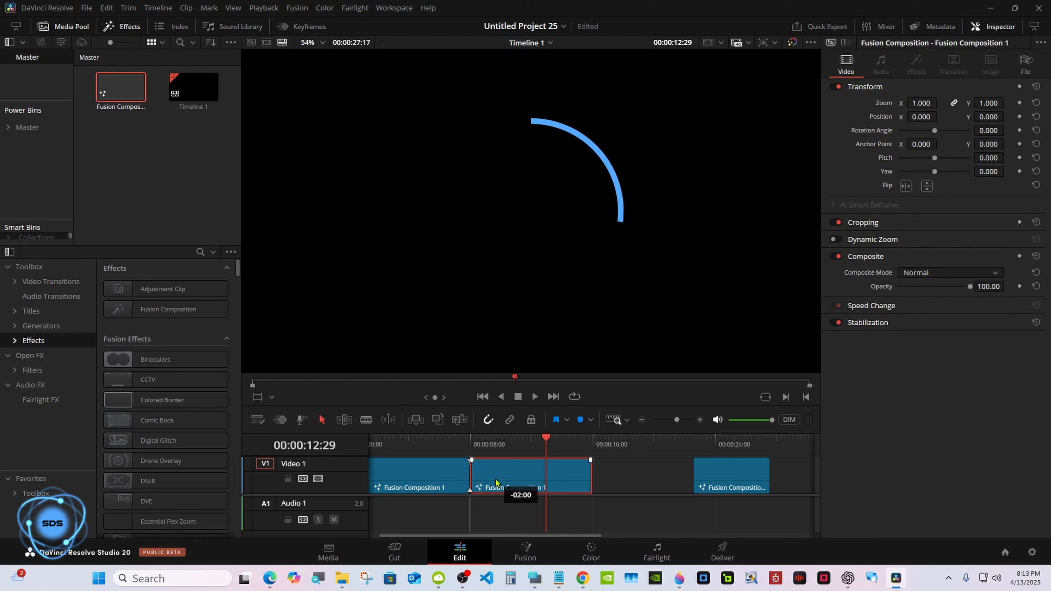
pyautogui.moveTo(737, 478); pyautogui.dragTo(634, 478)
# Open the new composition on the Fusion page, move MediaOut1 well to the right and bring up the On-Screen Keyboard
pyautogui.click(532, 550)
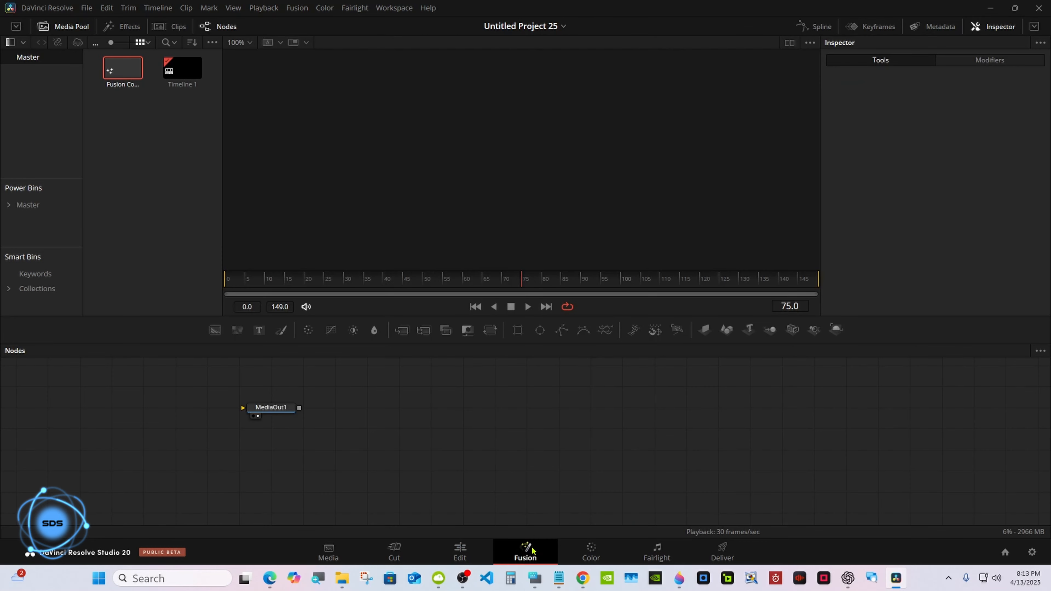
pyautogui.moveTo(268, 409); pyautogui.dragTo(715, 430)
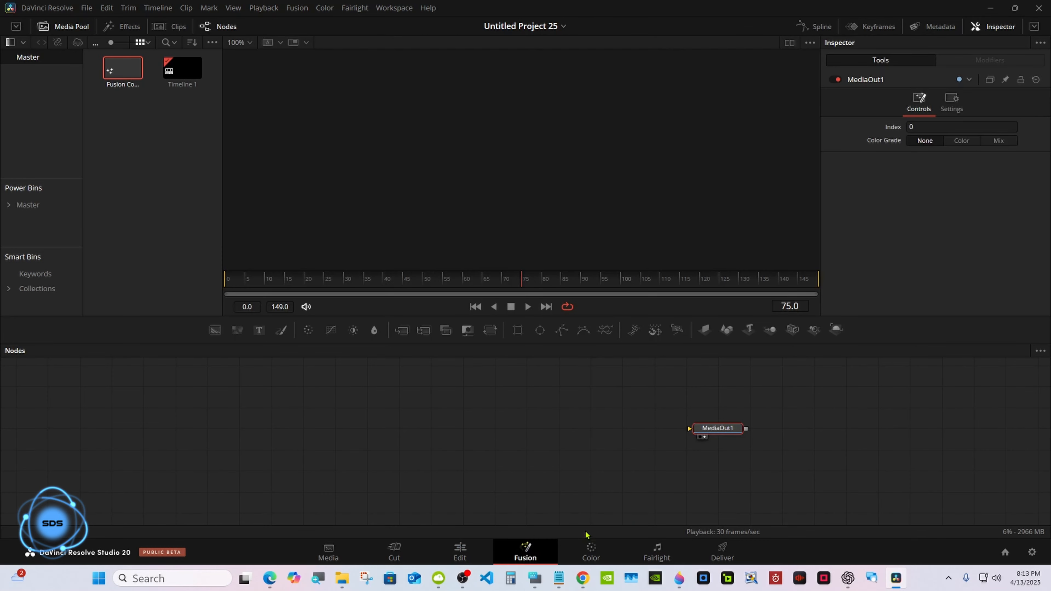
pyautogui.click(535, 578)
pyautogui.moveTo(350, 438); pyautogui.dragTo(855, 405)
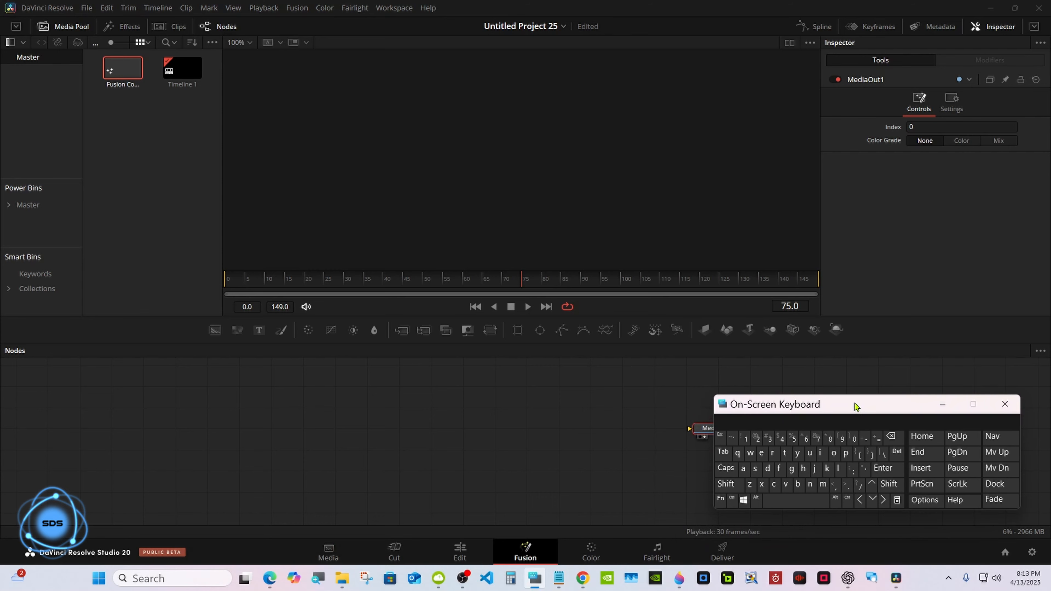
# Add an sStar node in the empty node area left of MediaOut1
pyautogui.click(415, 429)
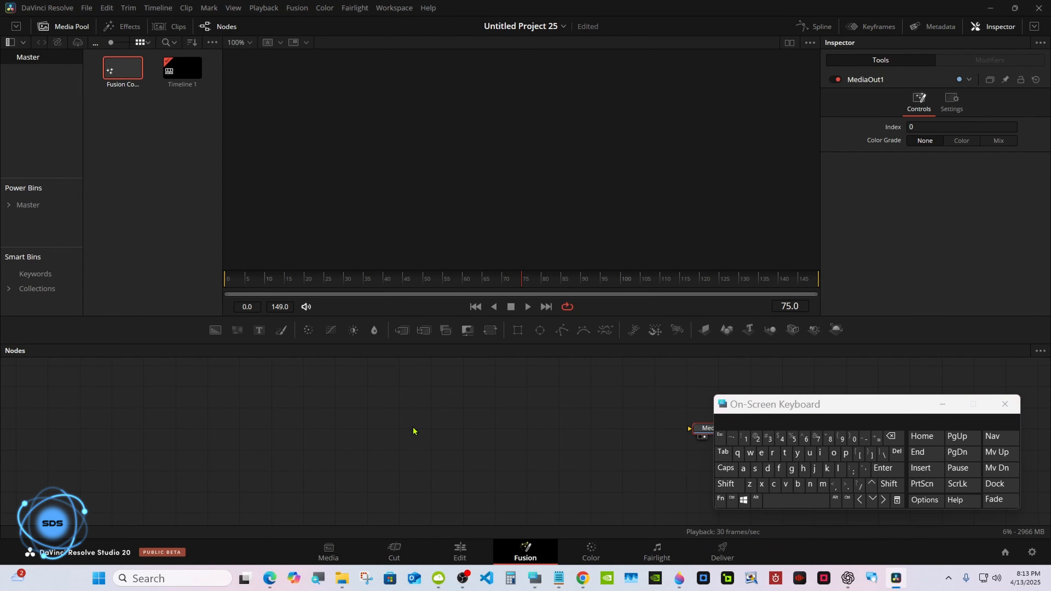
pyautogui.click(727, 484)
pyautogui.click(786, 500)
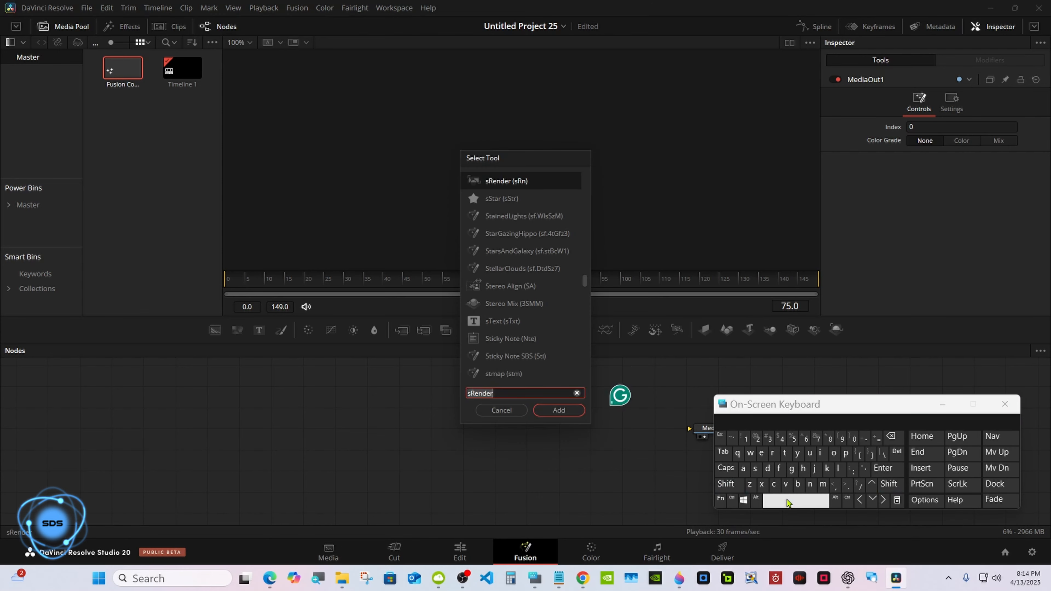
pyautogui.click(755, 468)
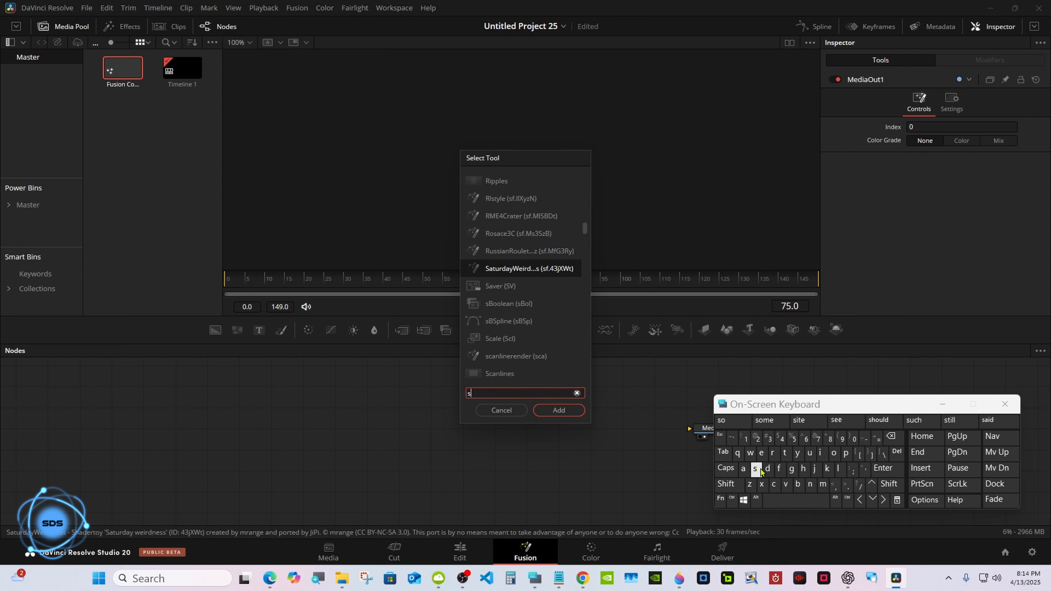
pyautogui.click(784, 453)
pyautogui.click(517, 254)
pyautogui.click(552, 411)
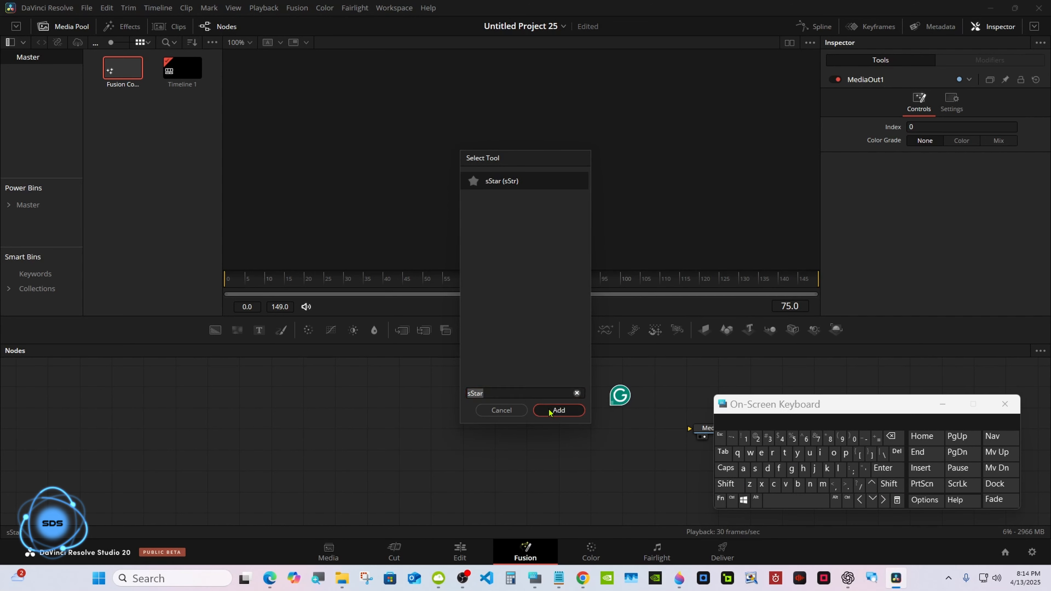
# Add an sRender node connected after sStar1
pyautogui.click(727, 483)
pyautogui.click(787, 500)
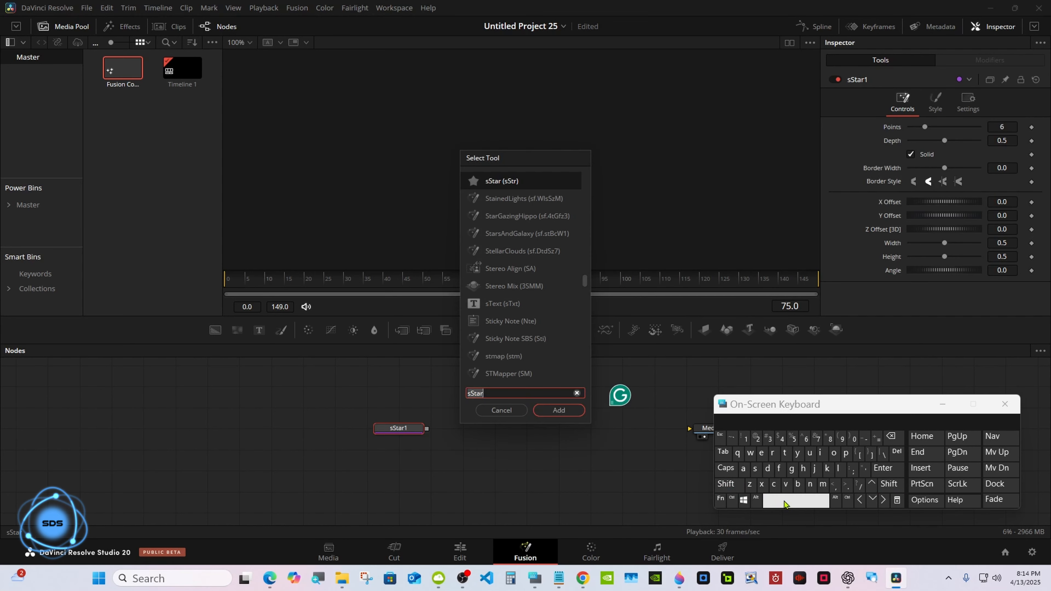
pyautogui.click(755, 469)
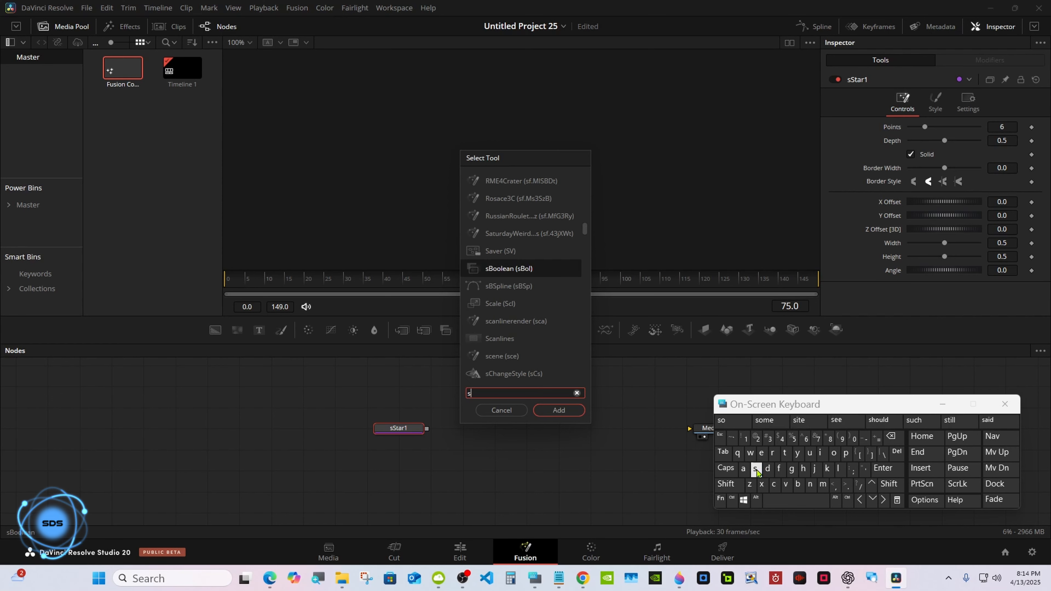
pyautogui.click(772, 452)
pyautogui.click(761, 453)
pyautogui.click(501, 251)
pyautogui.click(554, 410)
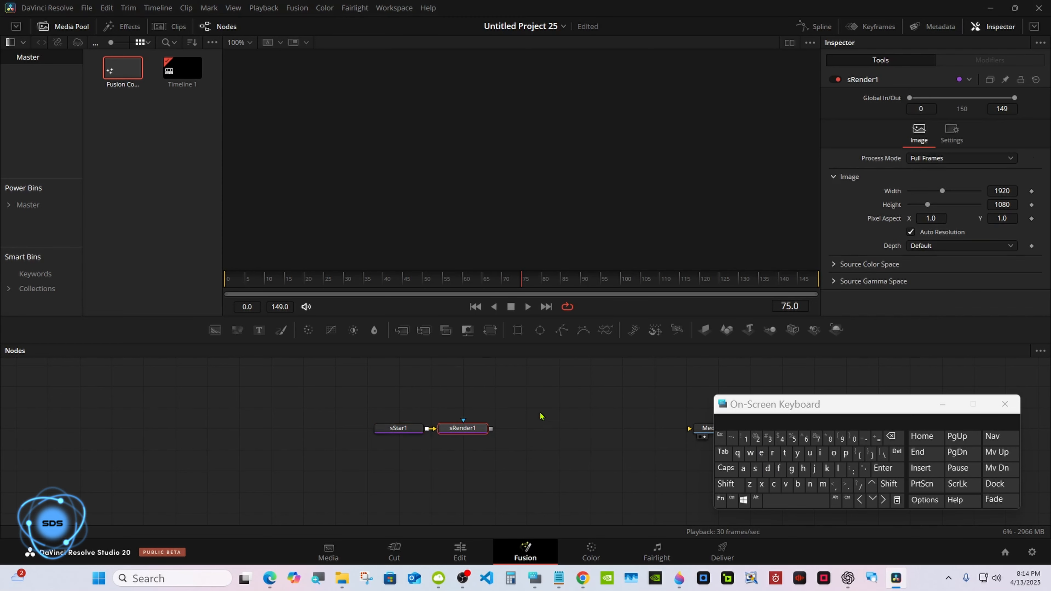
# Space sRender1 out between the star and the output, and connect it to MediaOut1
pyautogui.moveTo(460, 431); pyautogui.dragTo(513, 431)
pyautogui.moveTo(423, 431); pyautogui.dragTo(485, 430)
pyautogui.moveTo(485, 432); pyautogui.dragTo(689, 428)
pyautogui.moveTo(786, 404); pyautogui.dragTo(821, 404)
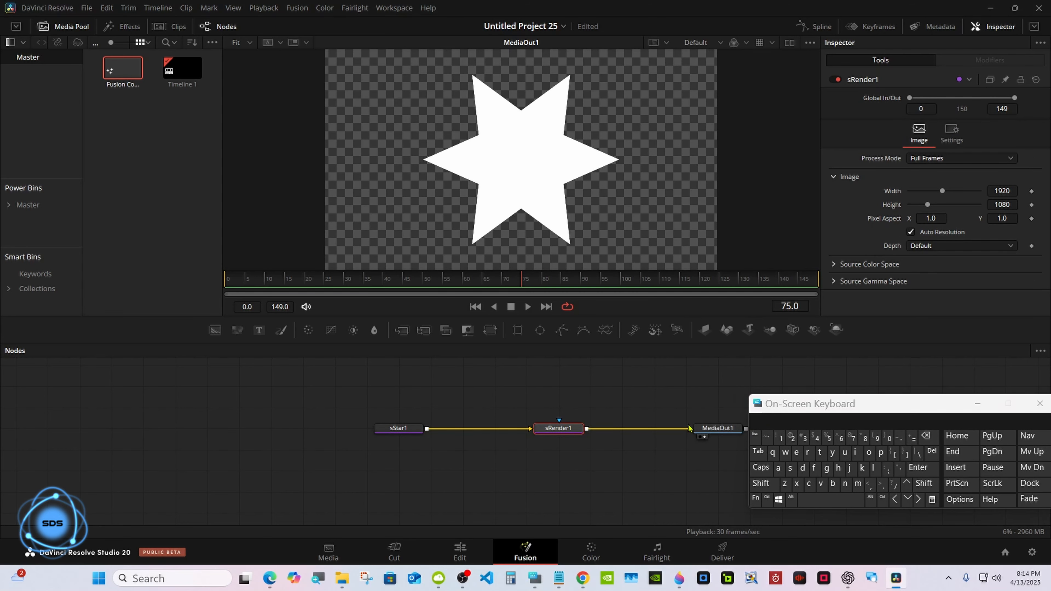
# Set sStar1's Points to 5 and link its Width to Height with an expression
pyautogui.click(399, 433)
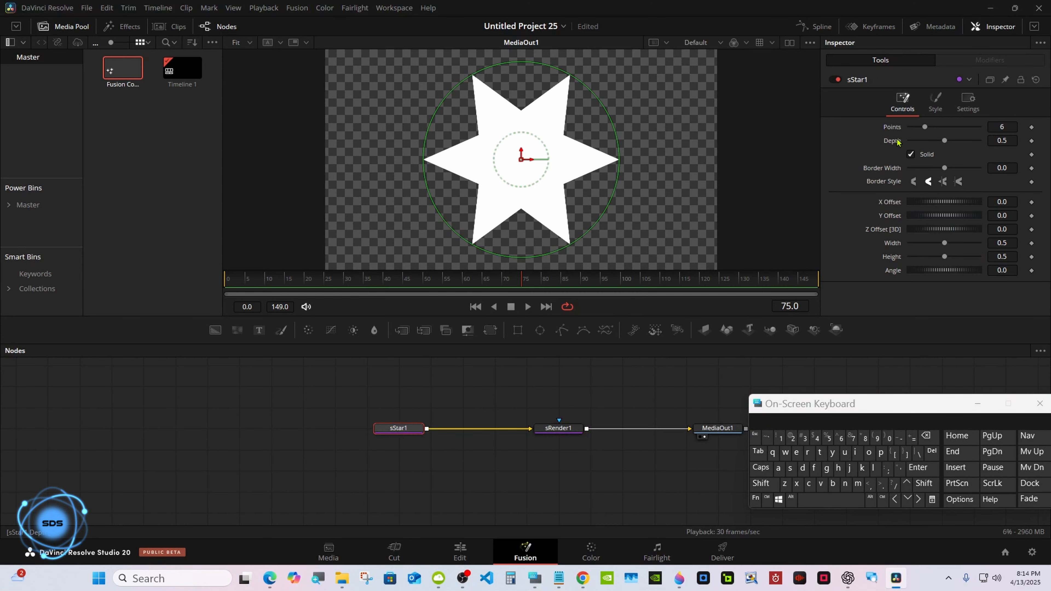
pyautogui.moveTo(924, 127); pyautogui.dragTo(921, 127)
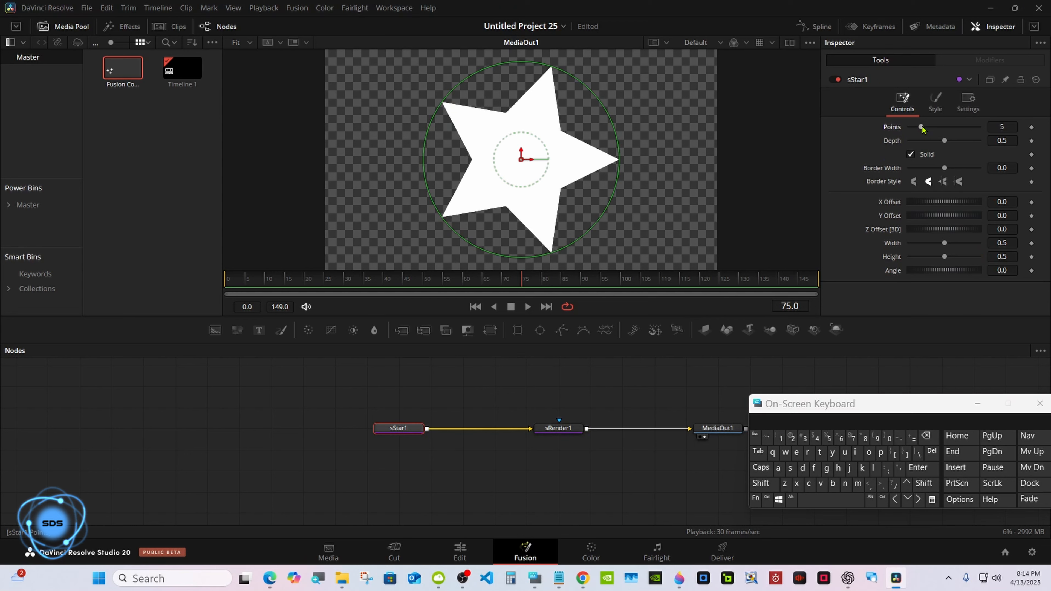
pyautogui.rightClick(891, 248)
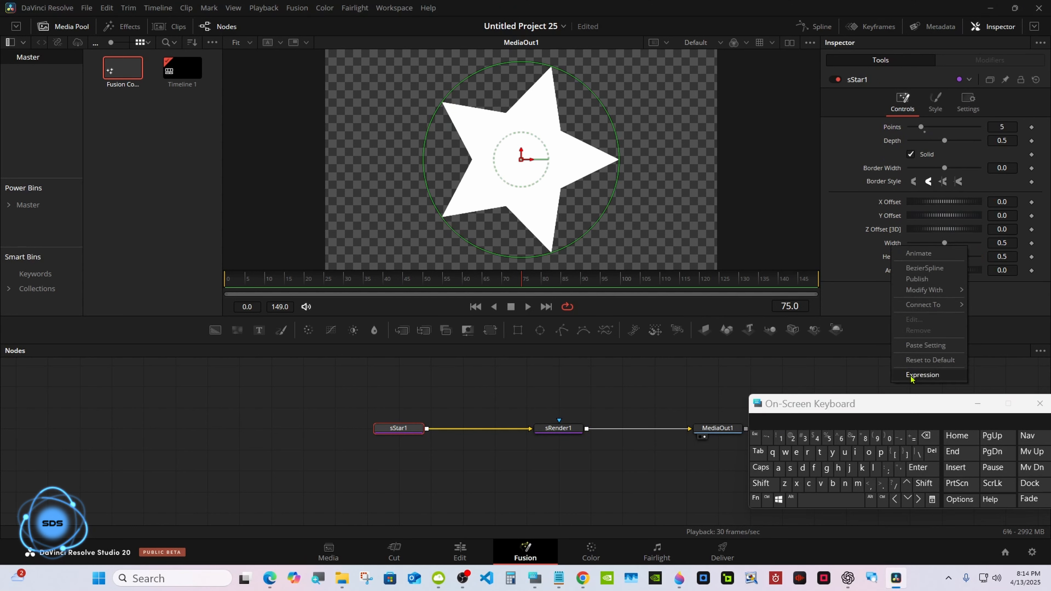
pyautogui.click(912, 375)
pyautogui.moveTo(912, 256); pyautogui.dragTo(966, 288)
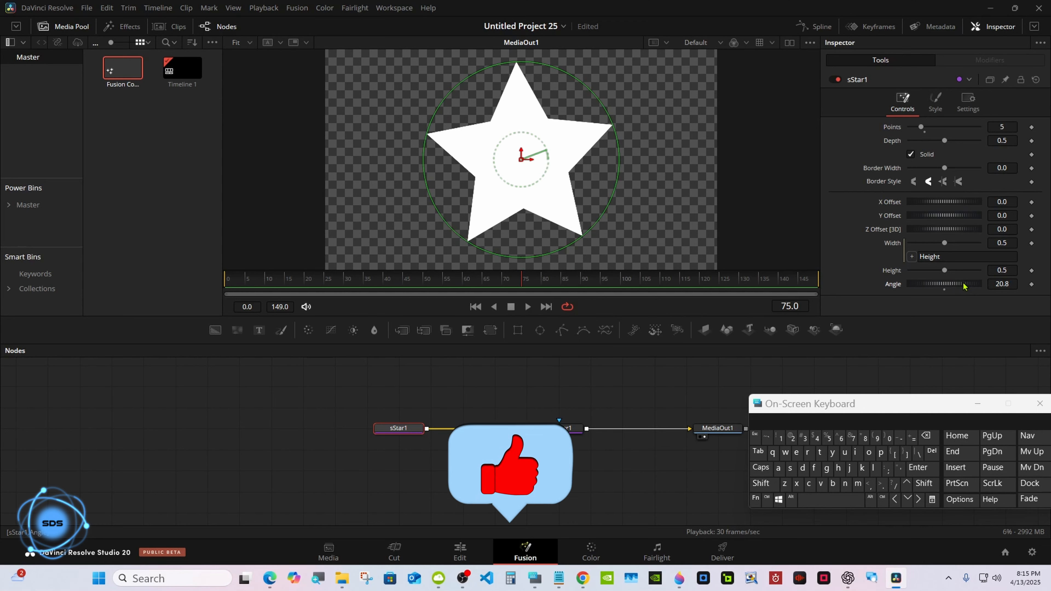
# Set sStar1's Angle to 20 and reduce its Height to about 0.441
pyautogui.click(1011, 286)
pyautogui.press('BackSpace')
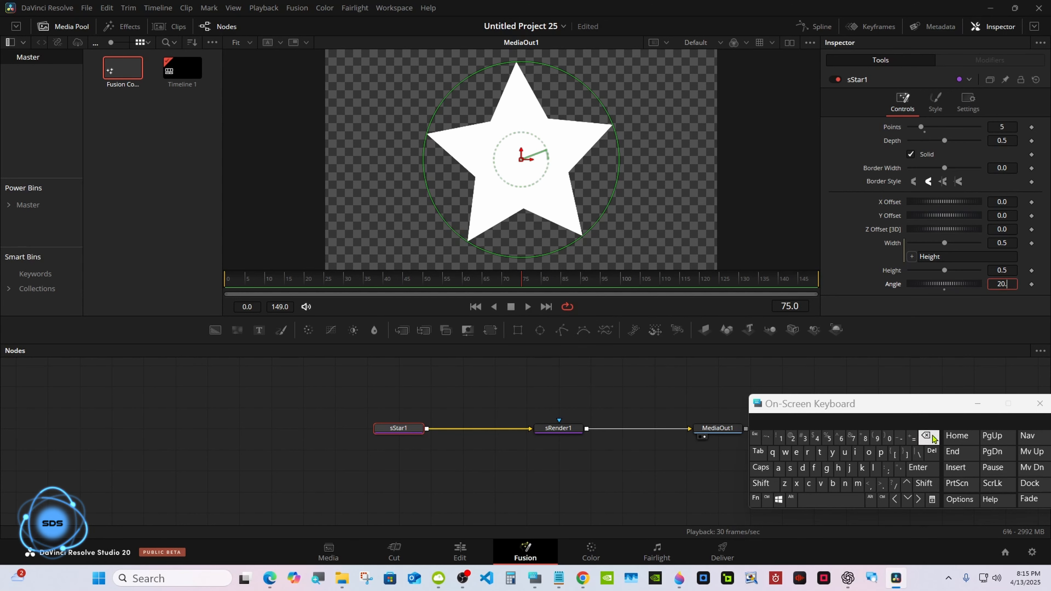
pyautogui.press('Return')
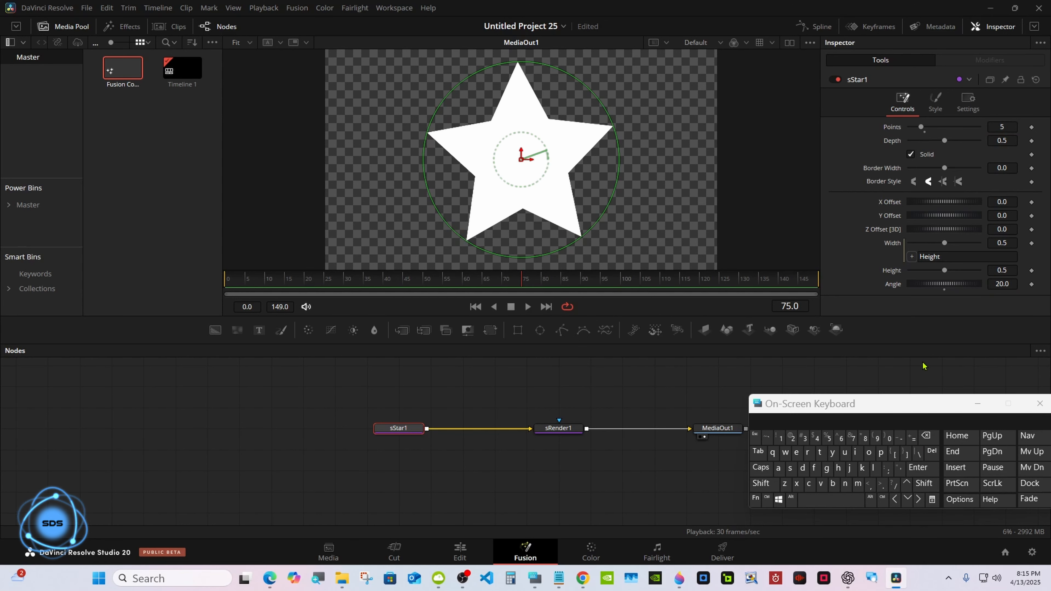
pyautogui.moveTo(945, 270); pyautogui.dragTo(941, 260)
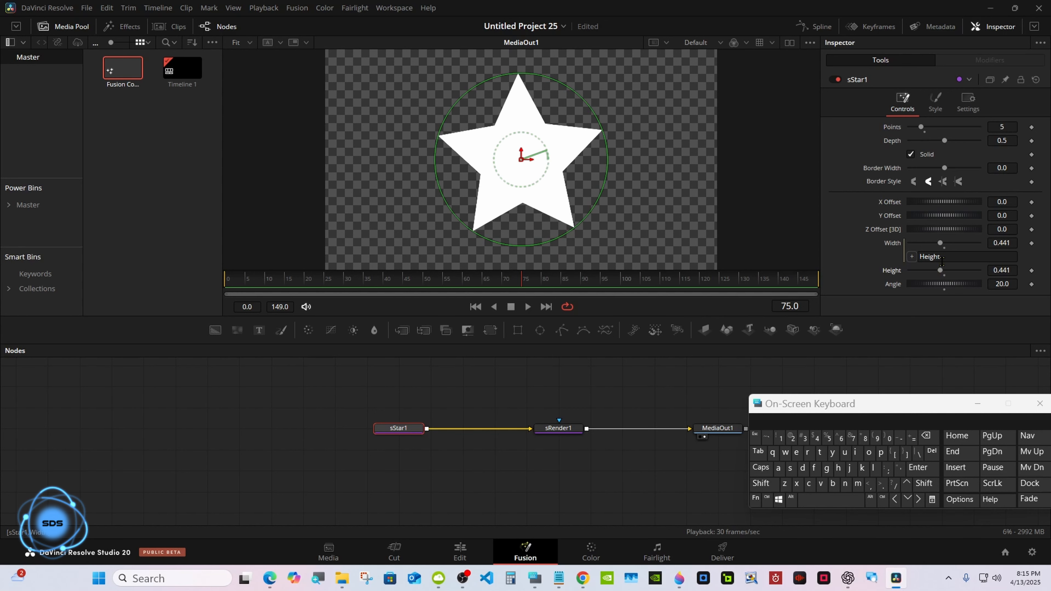
# Turn off Solid on sStar1 and set its Border Width to 0.01
pyautogui.click(912, 156)
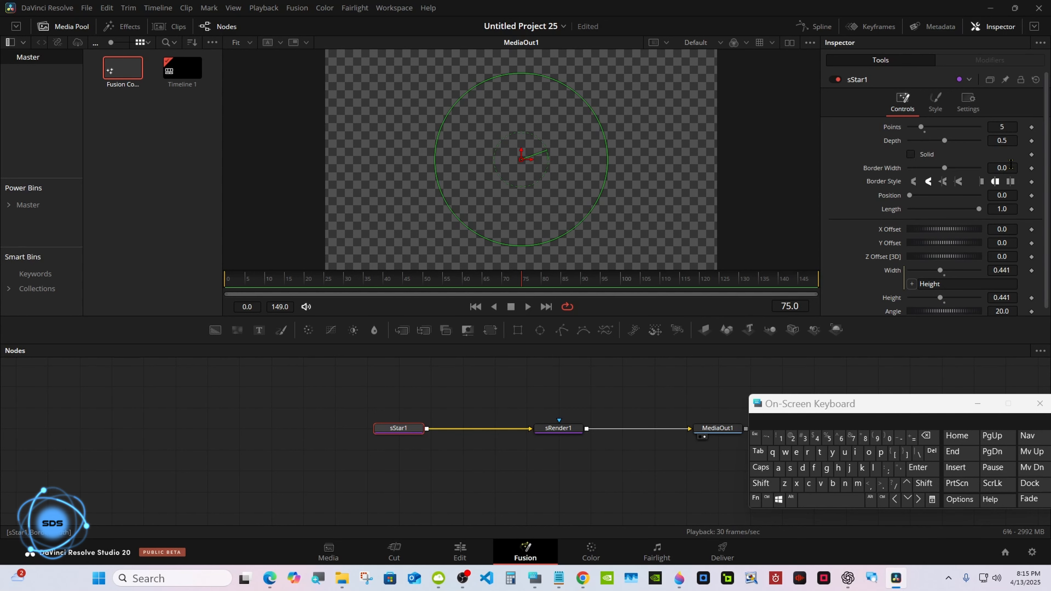
pyautogui.click(1010, 167)
pyautogui.click(780, 438)
pyautogui.click(918, 468)
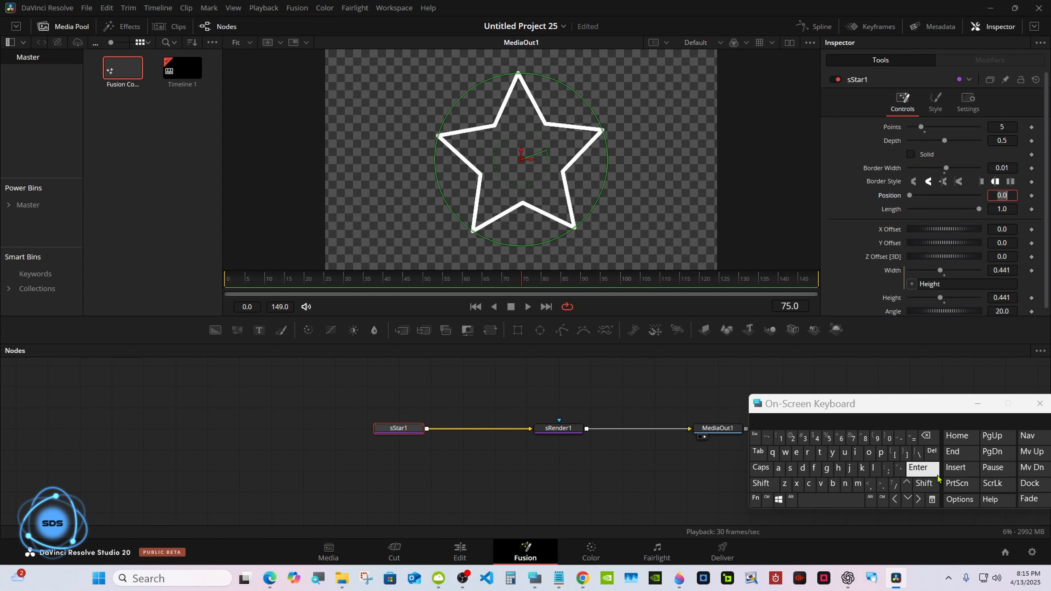
pyautogui.click(630, 389)
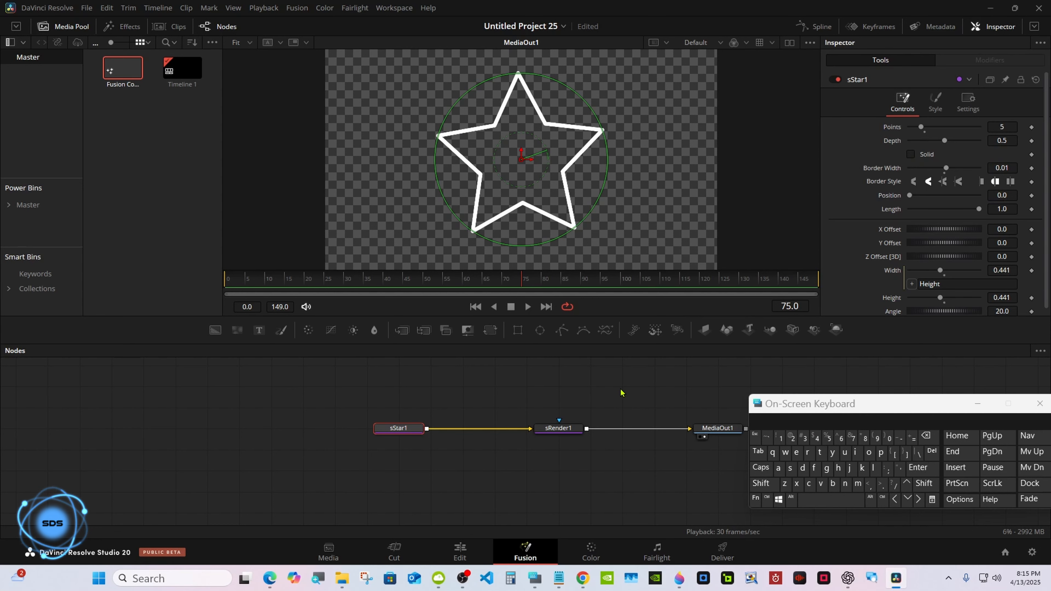
# Change sStar1's colour to the basic violet-blue #5555ff
pyautogui.click(938, 104)
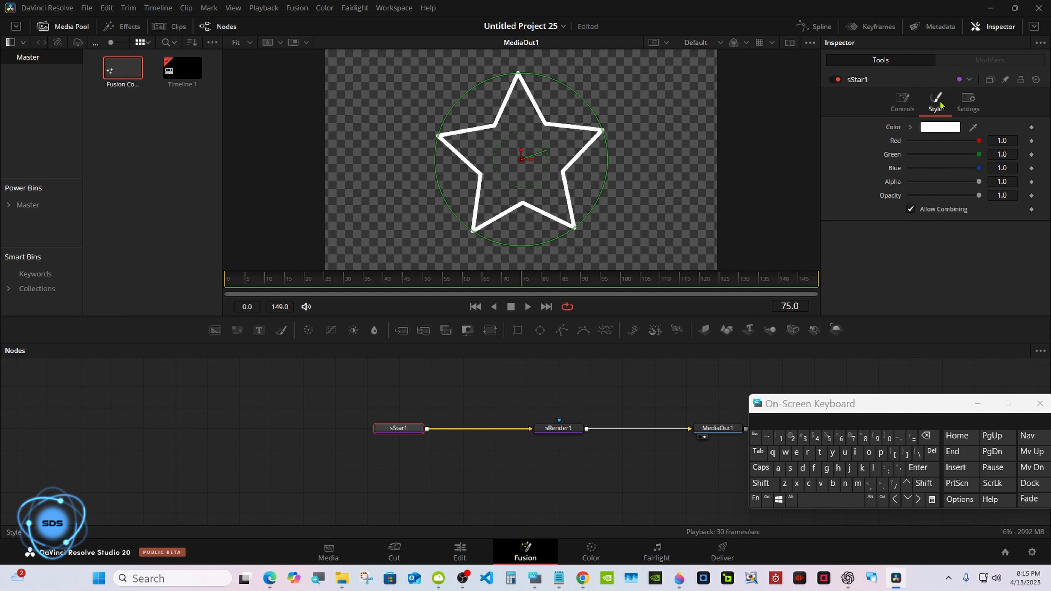
pyautogui.click(936, 127)
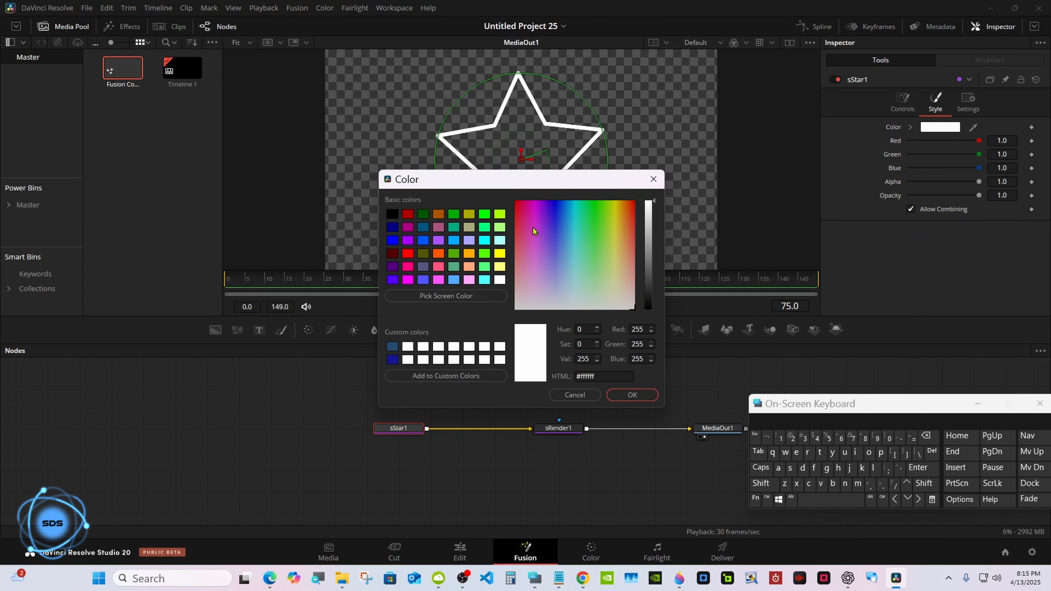
pyautogui.click(424, 280)
pyautogui.click(632, 395)
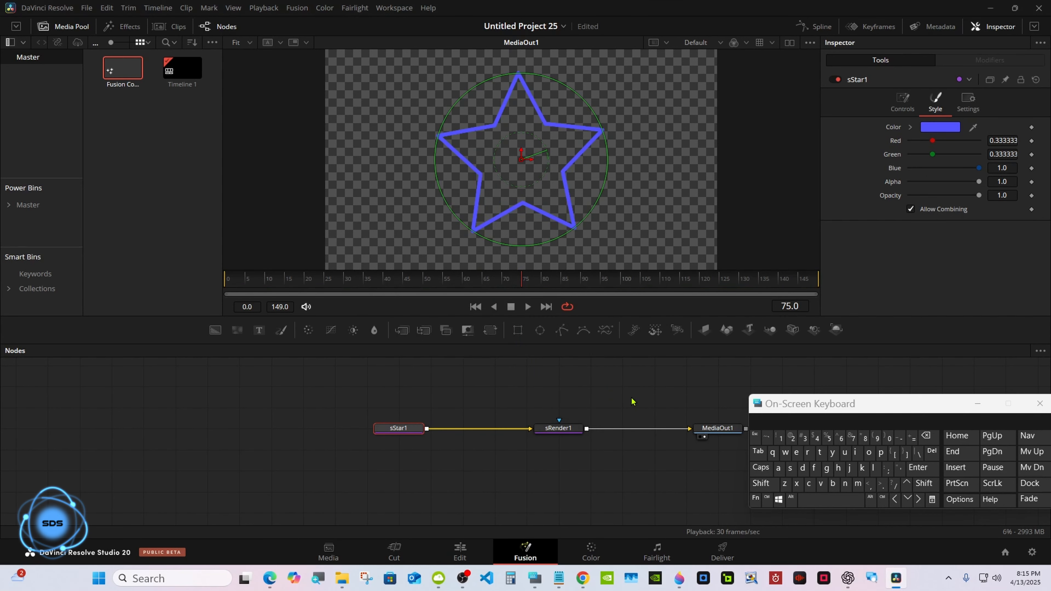
# Paste a copy of sStar1 below the original and merge both stars ahead of sRender1
pyautogui.rightClick(406, 433)
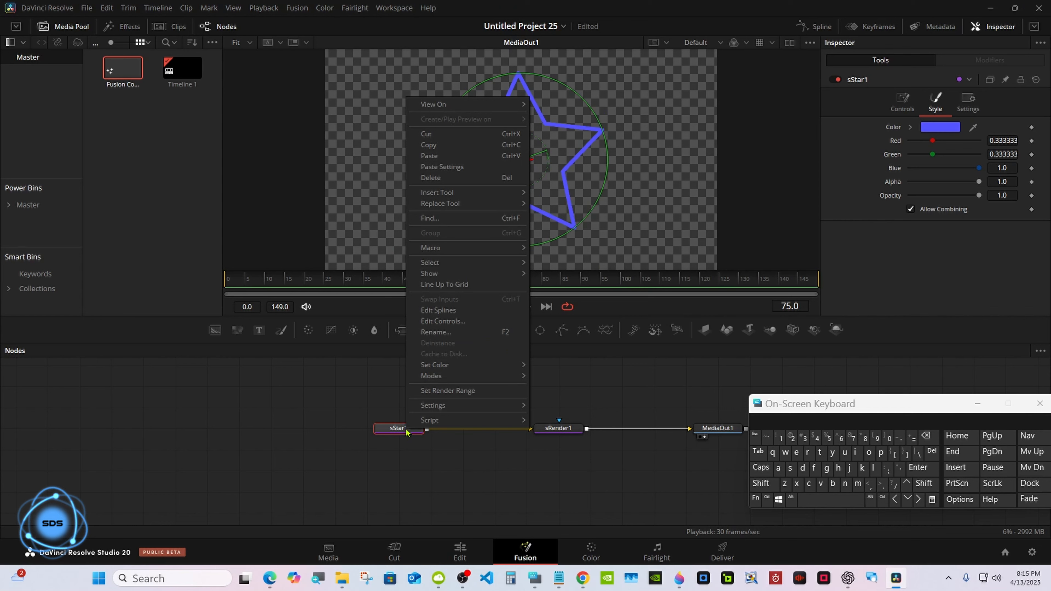
pyautogui.click(438, 150)
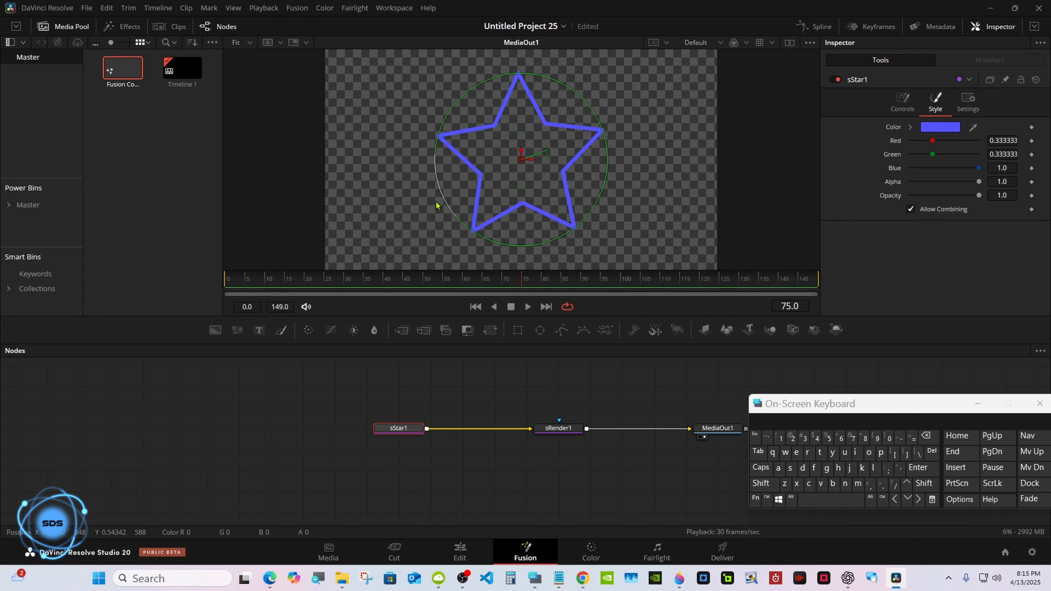
pyautogui.click(404, 477)
pyautogui.rightClick(404, 477)
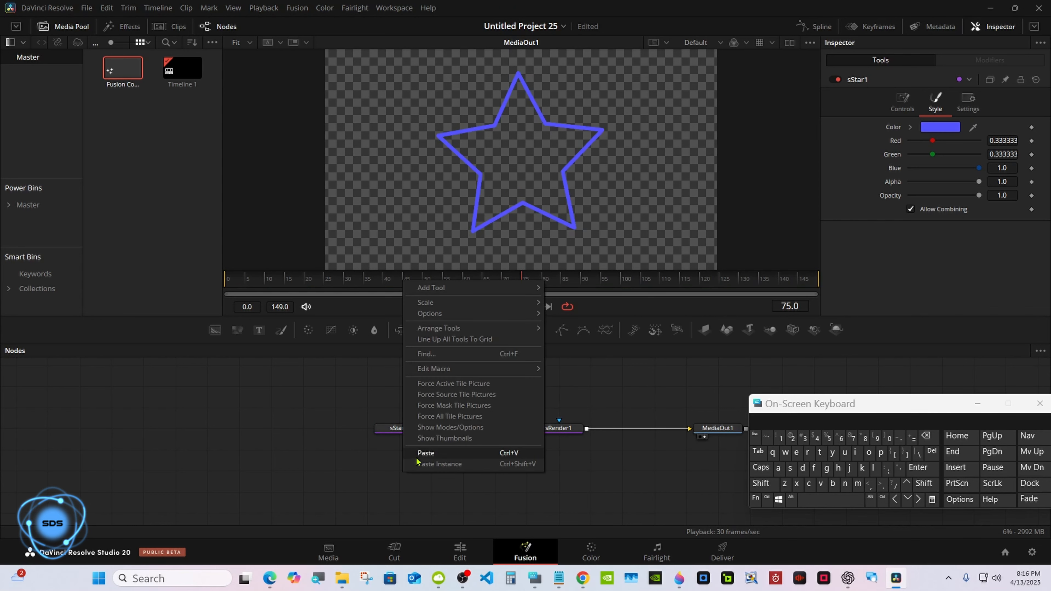
pyautogui.click(423, 453)
pyautogui.moveTo(427, 471); pyautogui.dragTo(427, 430)
pyautogui.moveTo(445, 474); pyautogui.dragTo(472, 434)
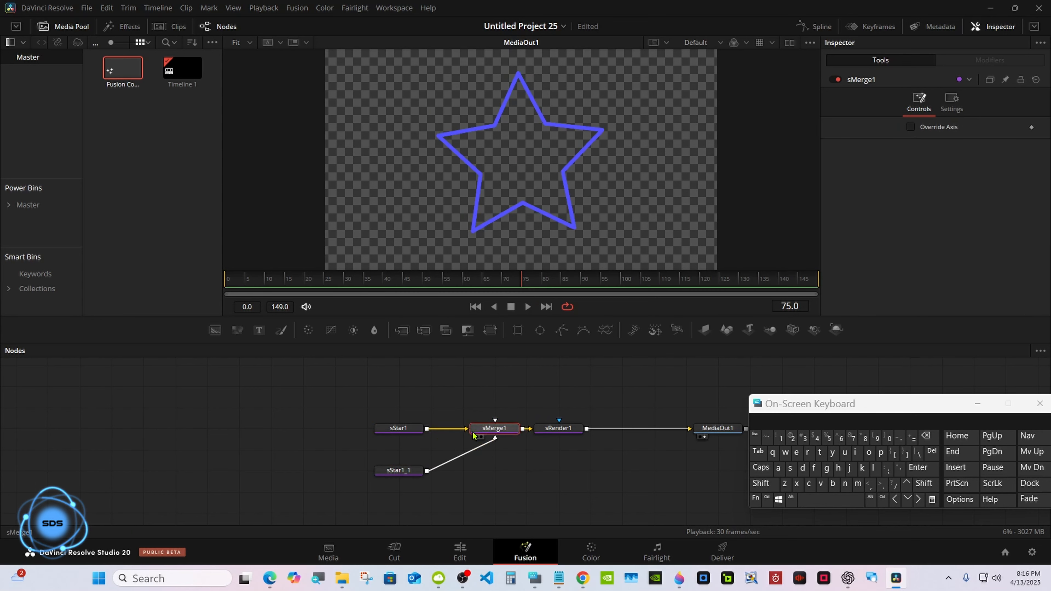
# Change the colour of the star copy sStar1_1 to the basic red
pyautogui.click(397, 471)
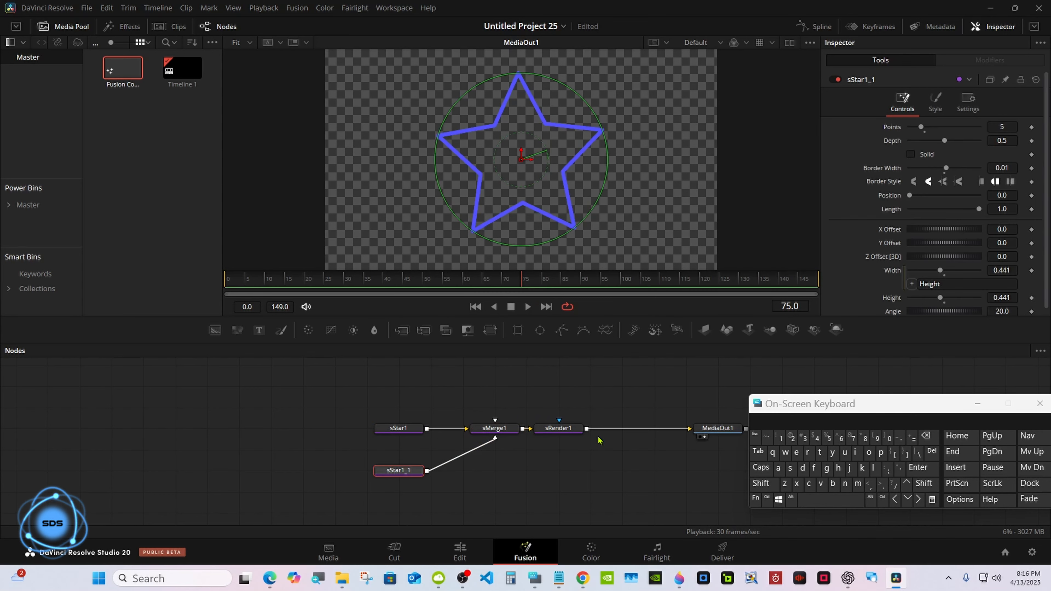
pyautogui.moveTo(796, 406); pyautogui.dragTo(616, 437)
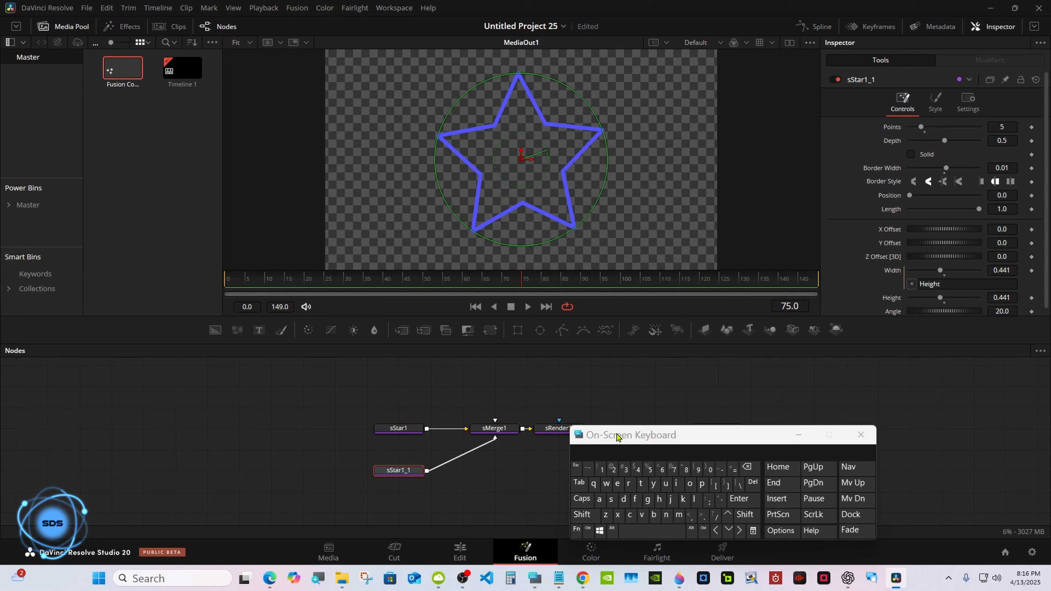
pyautogui.click(936, 104)
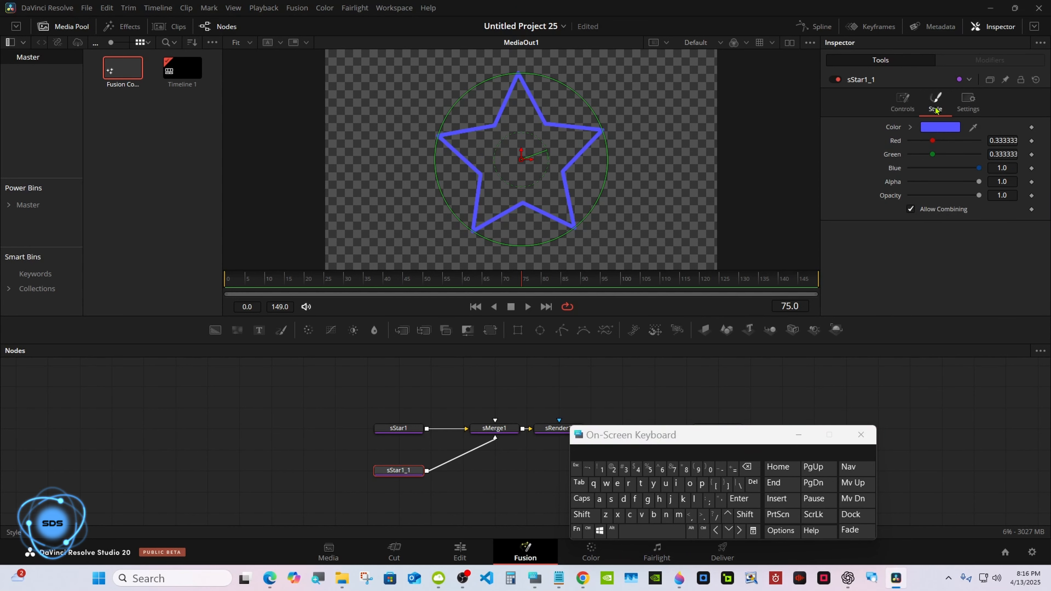
pyautogui.click(935, 130)
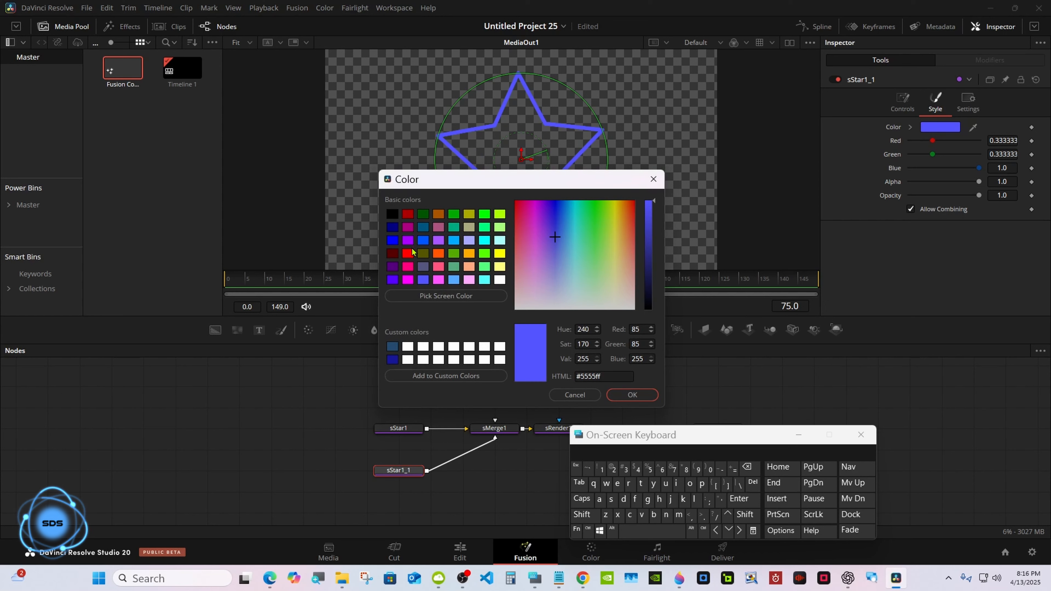
pyautogui.click(410, 253)
pyautogui.click(625, 395)
# Set sStar1_1's Length to 0.0 and keyframe both its Position and Length at 0.0 on frame 0
pyautogui.click(902, 103)
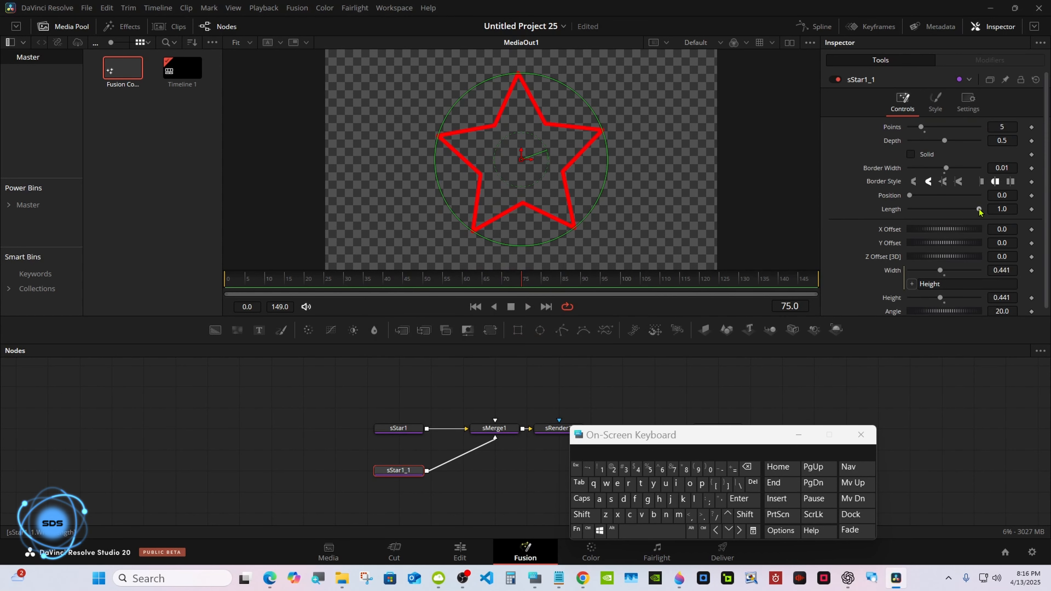
pyautogui.moveTo(979, 210); pyautogui.dragTo(905, 211)
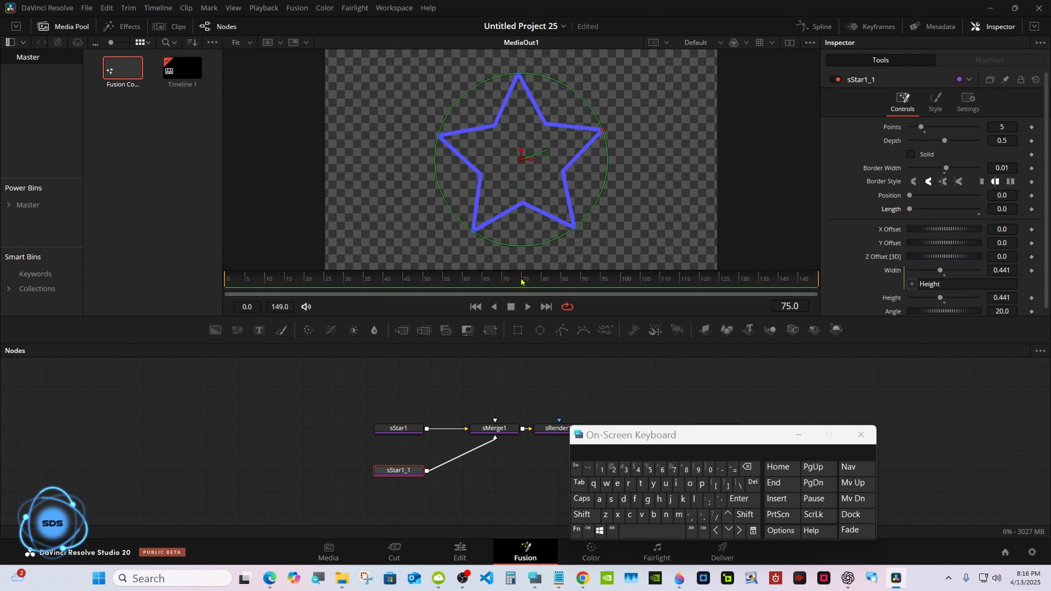
pyautogui.moveTo(522, 281); pyautogui.dragTo(214, 283)
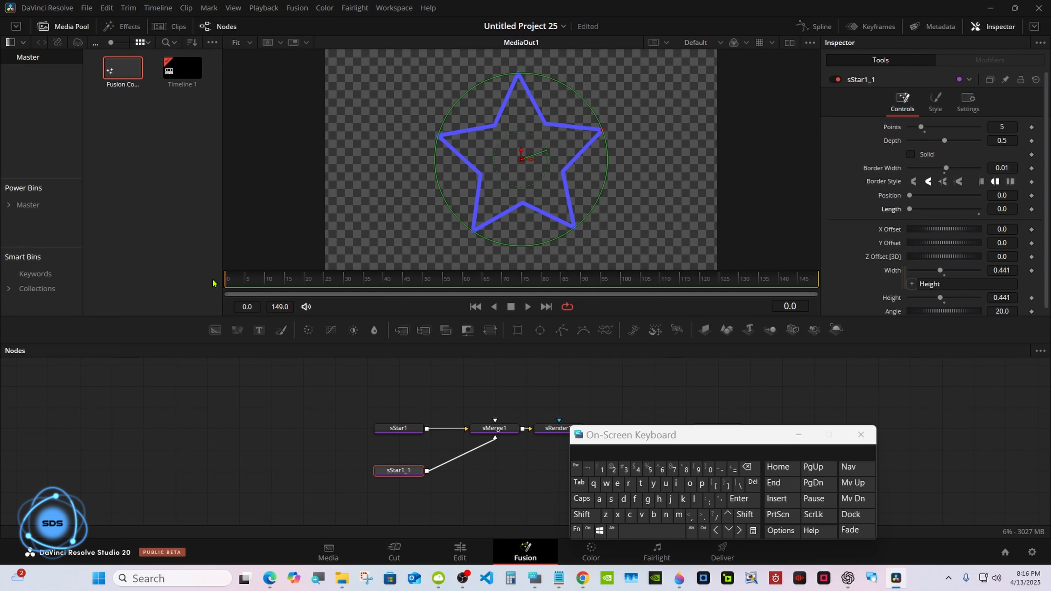
pyautogui.click(1032, 196)
pyautogui.click(1032, 209)
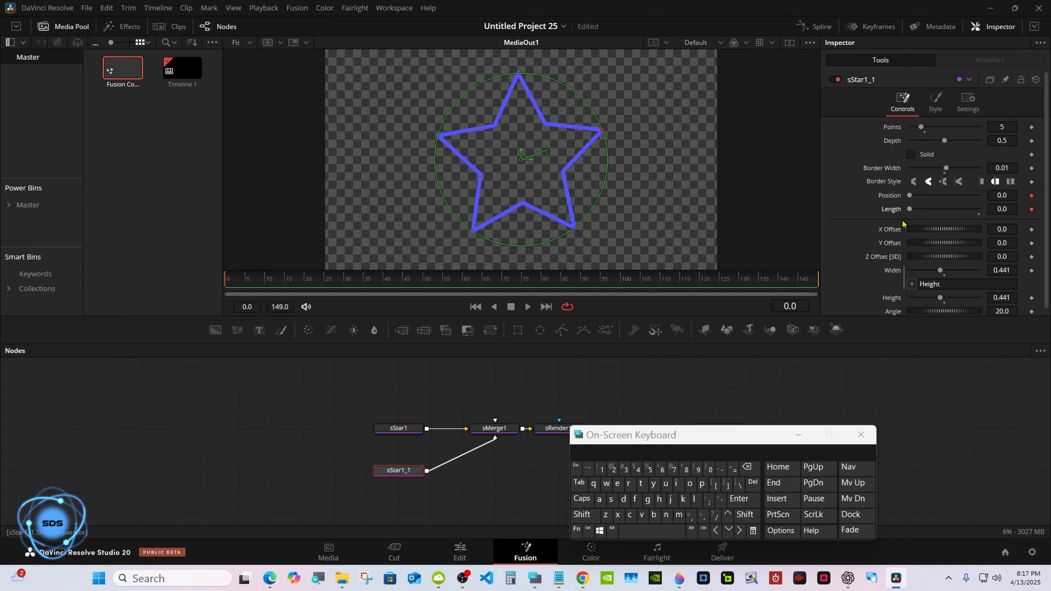
# Keyframe sStar1_1's Length at 1.0 on frame 60
pyautogui.click(434, 283)
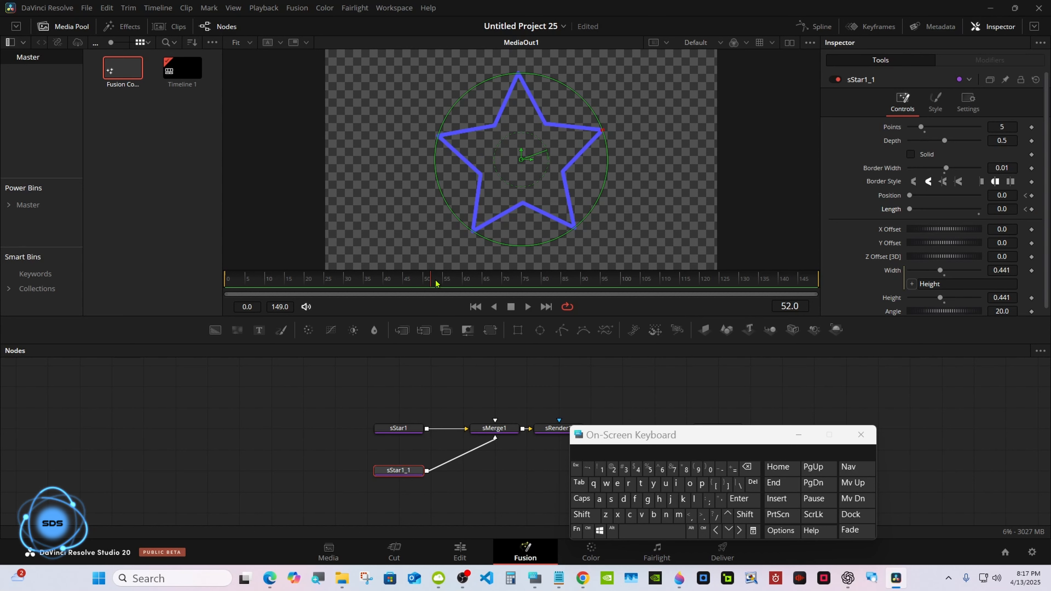
pyautogui.moveTo(436, 283); pyautogui.dragTo(461, 283)
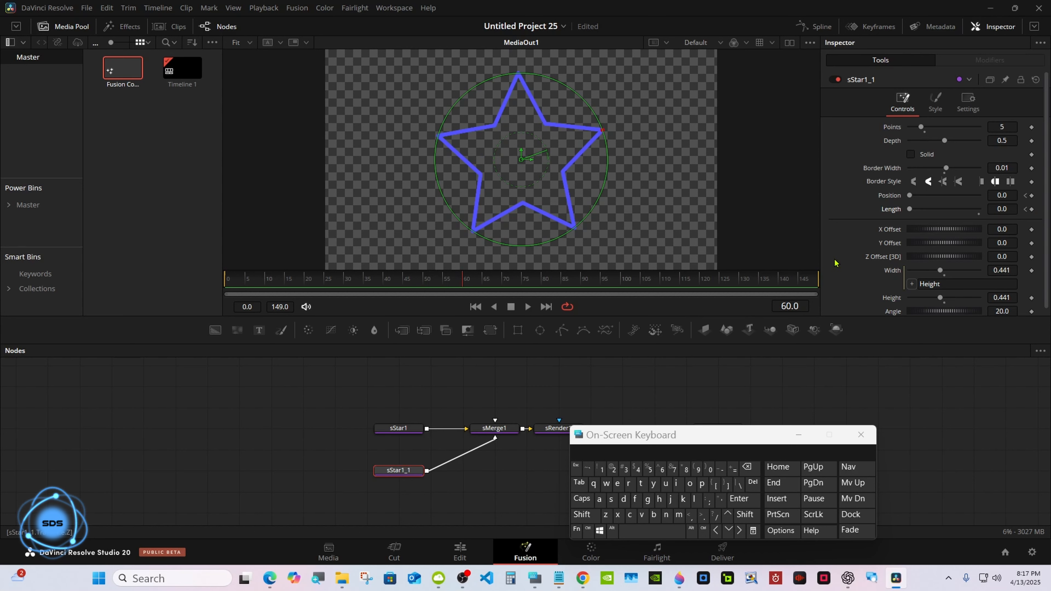
pyautogui.moveTo(909, 211); pyautogui.dragTo(987, 211)
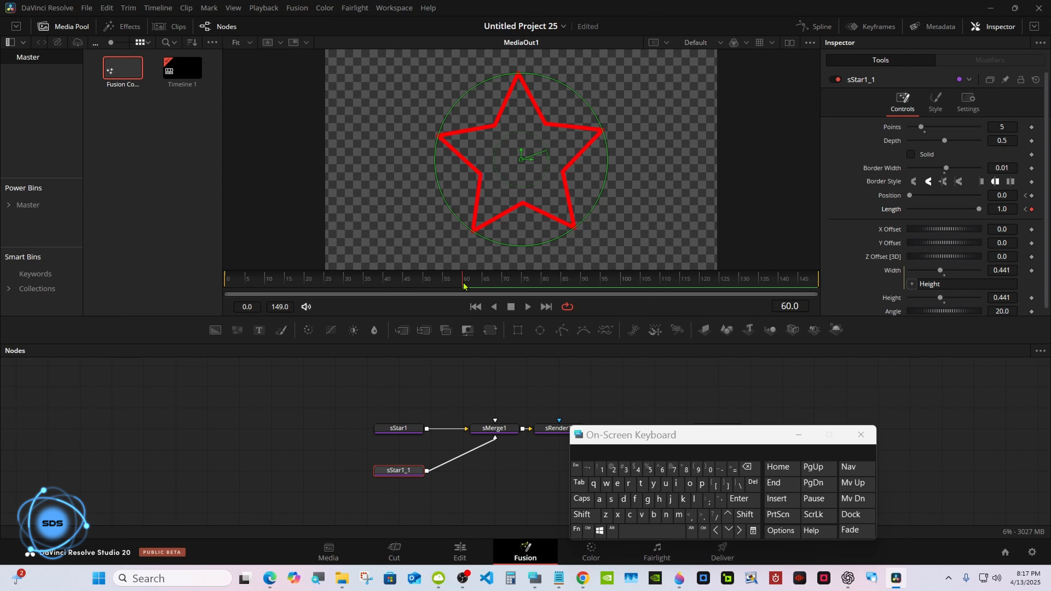
# Keyframe sStar1_1's Position at 1.0 and Length at 0.0 on frame 120, and set its Position to 0.0 on frame 60
pyautogui.moveTo(541, 284); pyautogui.dragTo(700, 289)
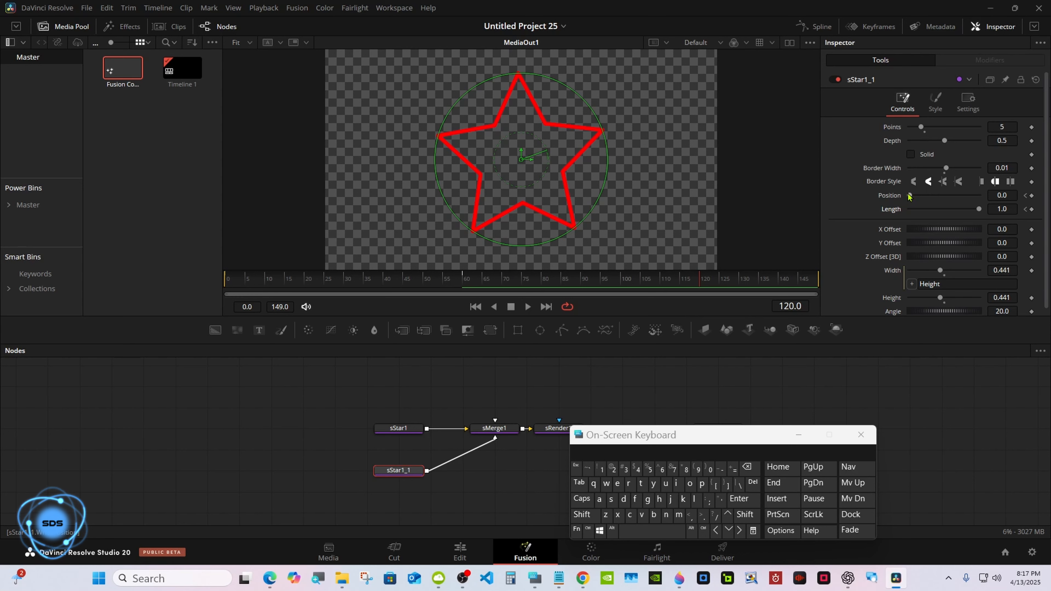
pyautogui.moveTo(909, 196)
pyautogui.mouseDown()
pyautogui.moveTo(980, 198)
pyautogui.moveTo(890, 210)
pyautogui.moveTo(903, 212)
pyautogui.mouseUp()
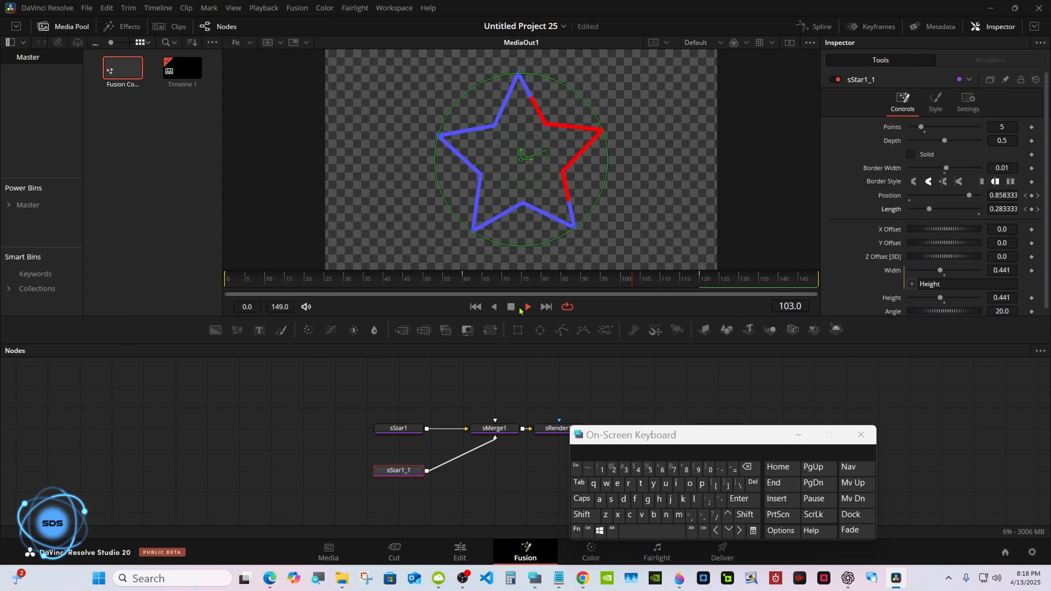
pyautogui.click(463, 282)
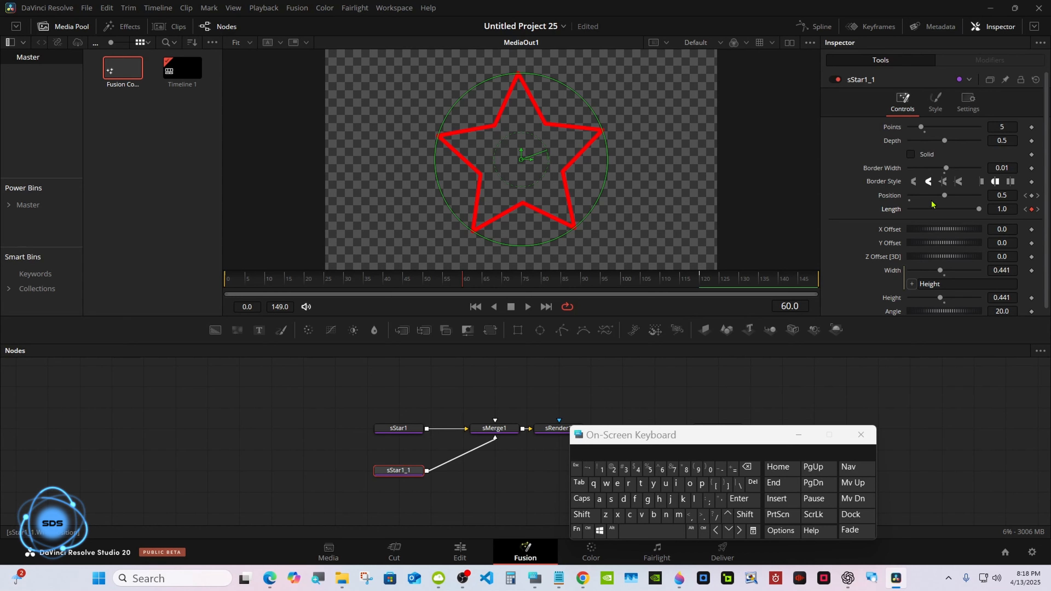
pyautogui.moveTo(945, 195); pyautogui.dragTo(894, 198)
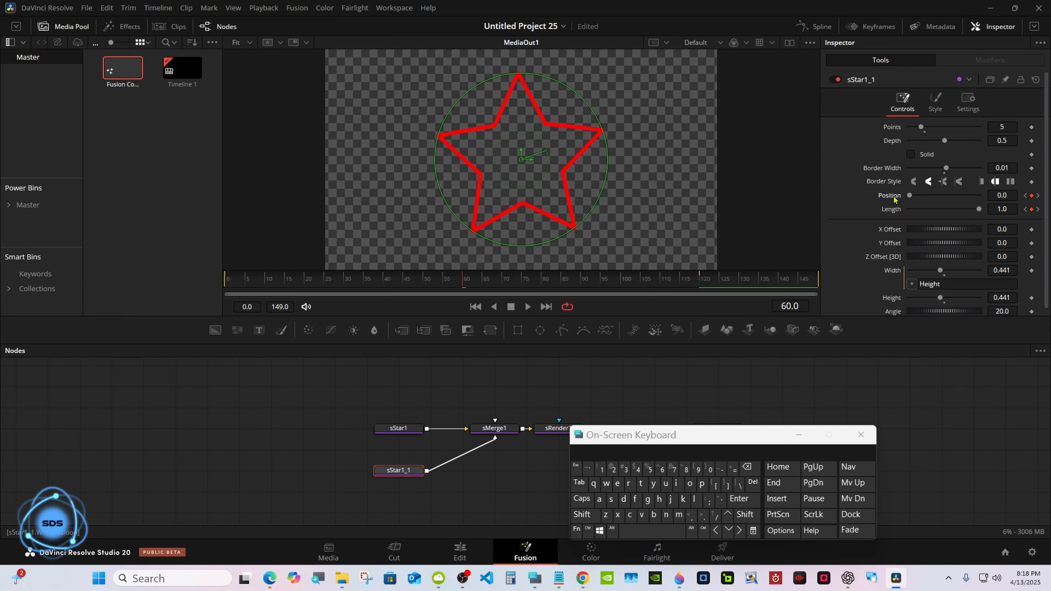
pyautogui.moveTo(504, 282)
pyautogui.mouseDown()
pyautogui.moveTo(310, 283)
pyautogui.moveTo(719, 284)
pyautogui.moveTo(597, 285)
pyautogui.mouseUp()
# Show sStar1_1's animation curves in the Spline editor, select all their points and apply a relative loop
pyautogui.moveTo(630, 438); pyautogui.dragTo(495, 424)
pyautogui.click(824, 27)
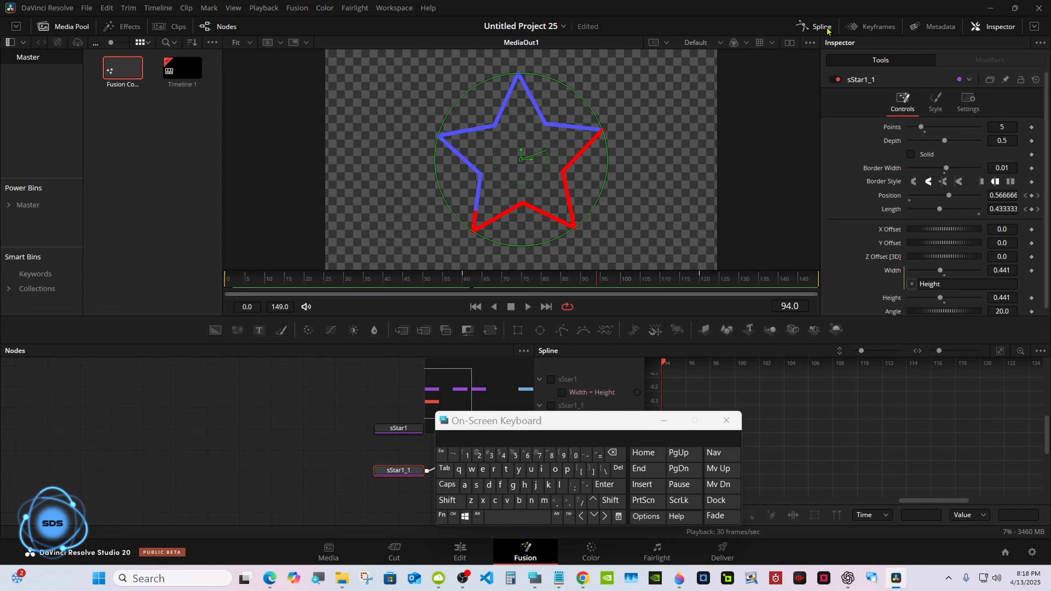
pyautogui.moveTo(567, 420); pyautogui.dragTo(347, 422)
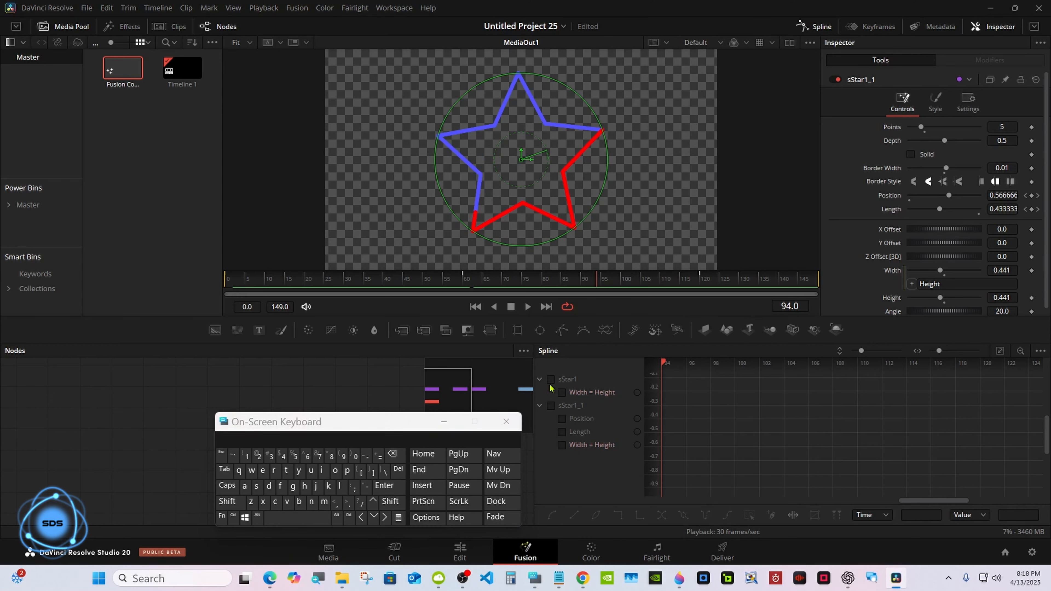
pyautogui.click(551, 405)
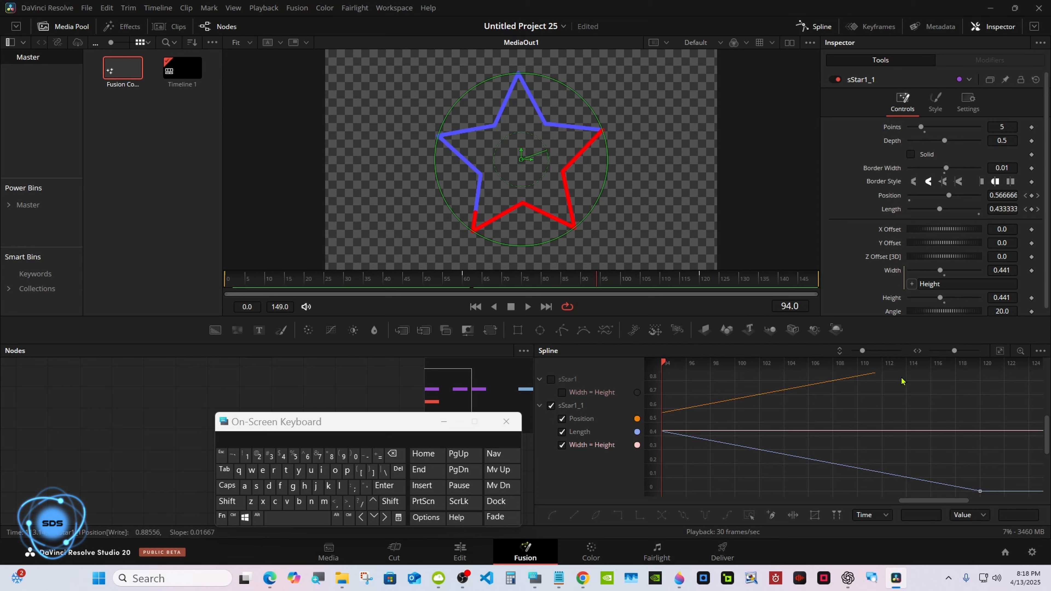
pyautogui.click(1000, 351)
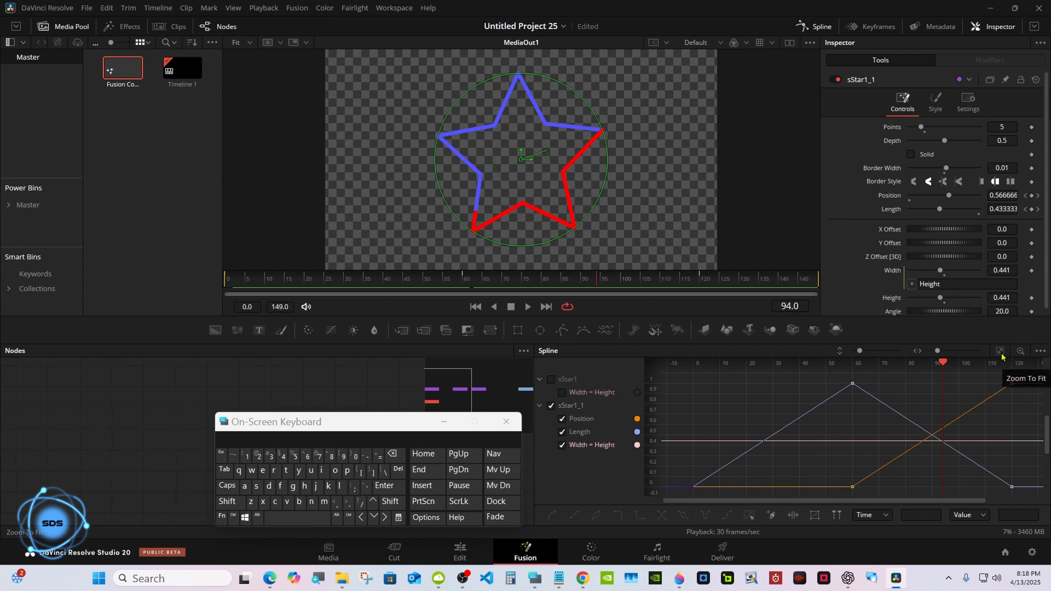
pyautogui.click(749, 515)
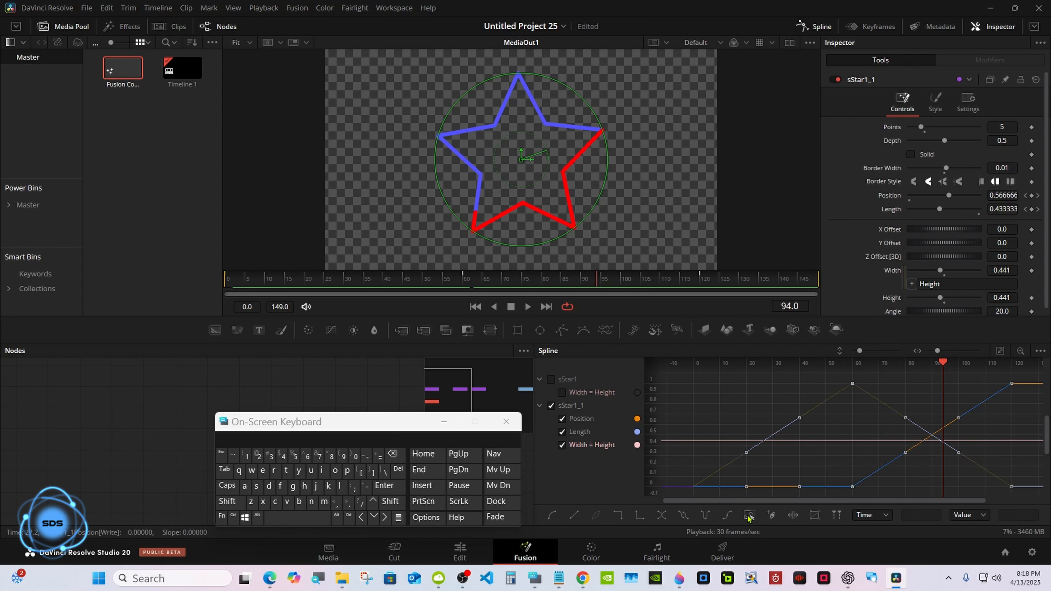
pyautogui.click(725, 517)
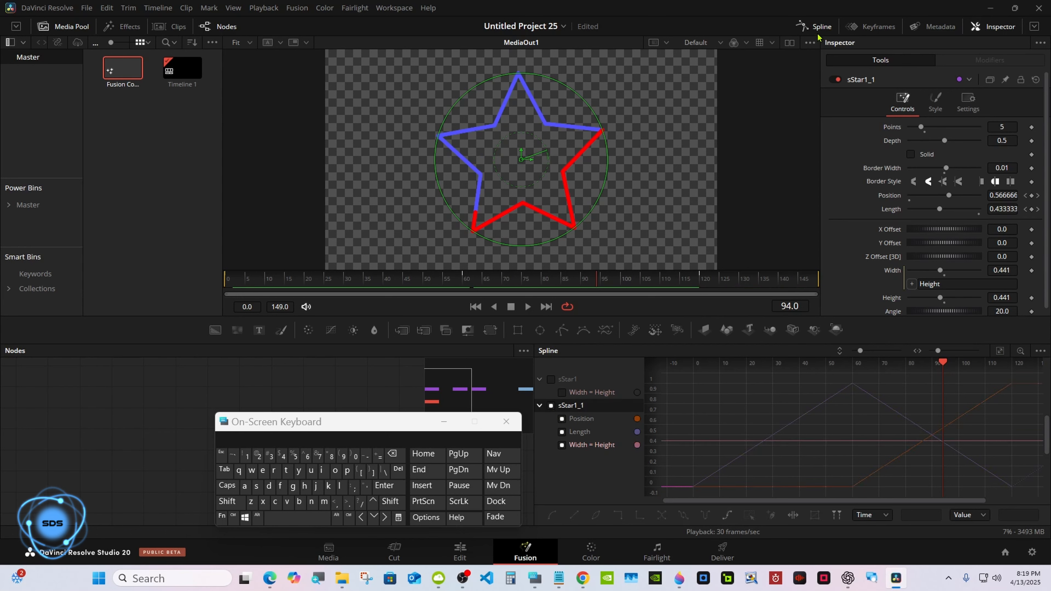
# Close the Spline editor, play the star animation to check it and return to frame 0
pyautogui.click(803, 25)
pyautogui.moveTo(328, 423); pyautogui.dragTo(822, 435)
pyautogui.click(528, 307)
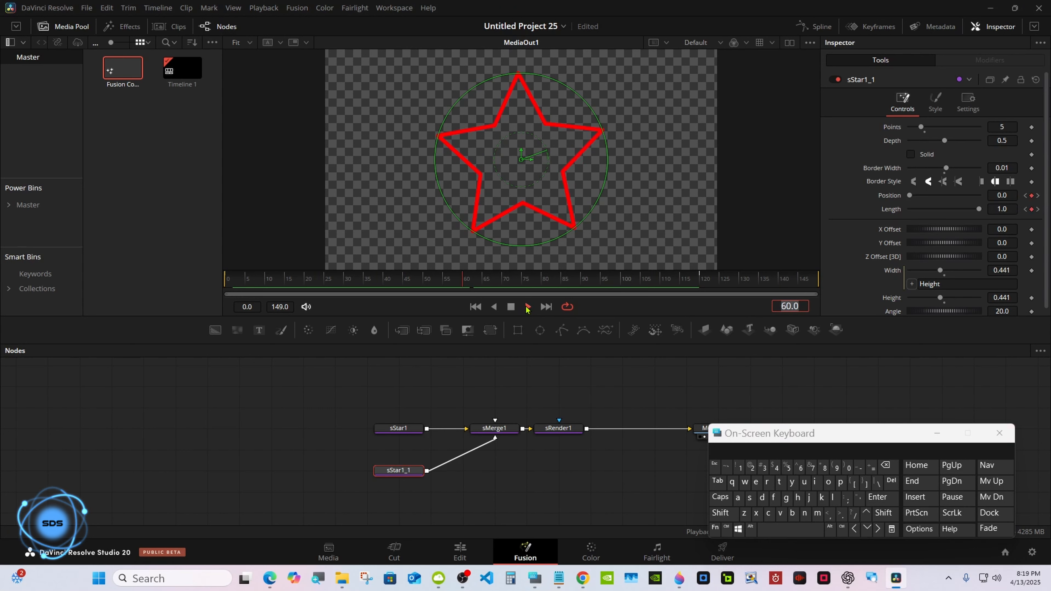
pyautogui.click(511, 308)
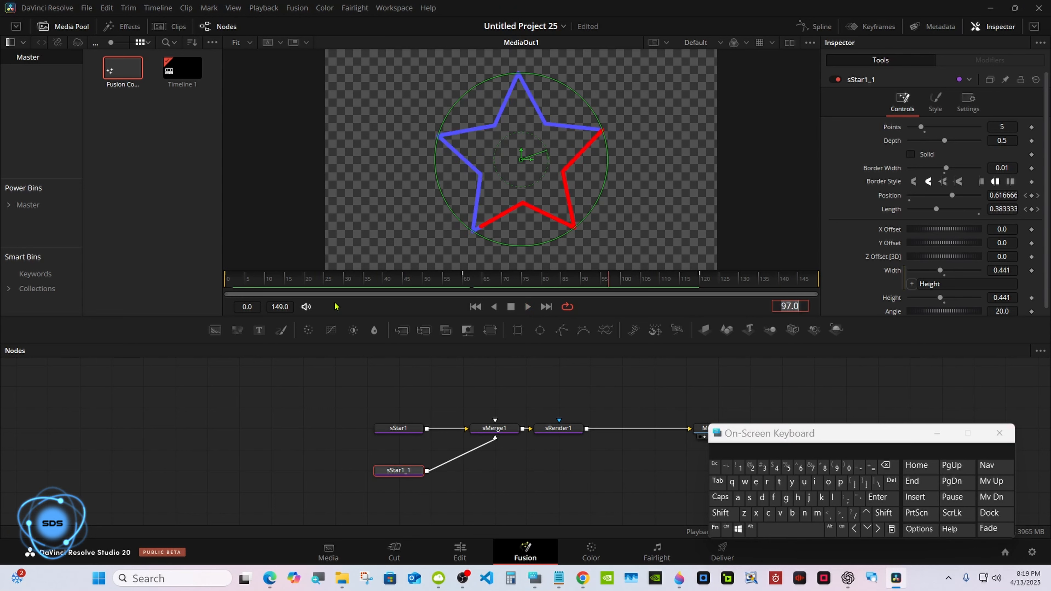
pyautogui.click(226, 281)
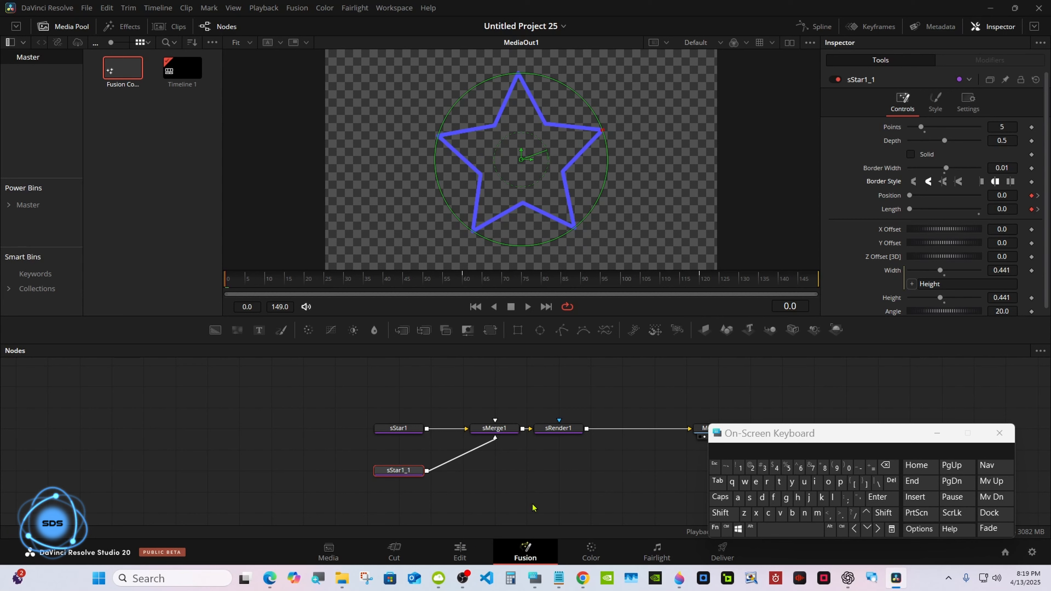
# Add a Glow (Glo) node directly after sRender1
pyautogui.click(568, 428)
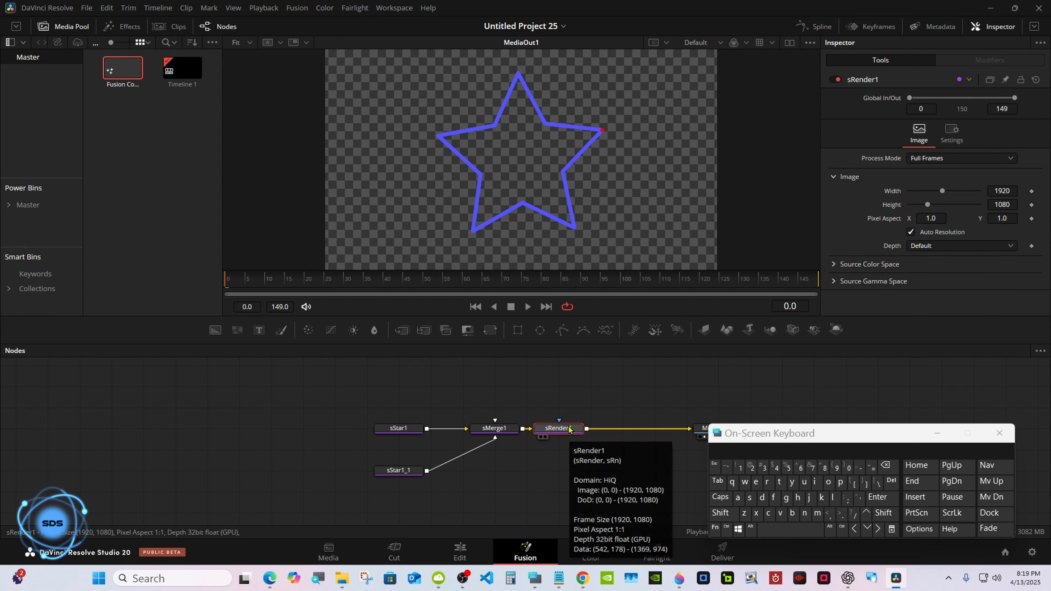
pyautogui.click(721, 512)
pyautogui.click(774, 531)
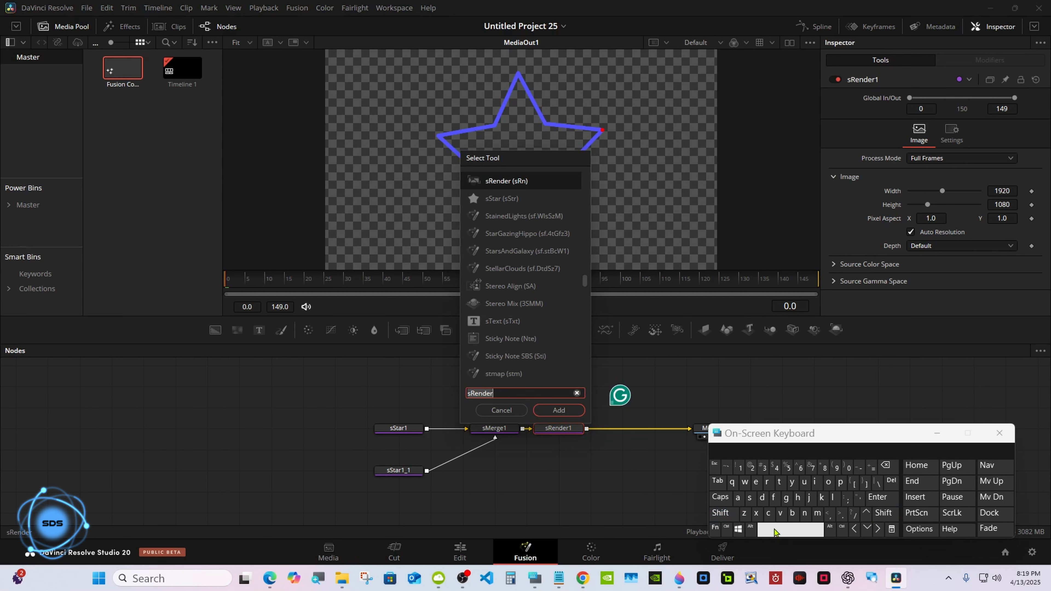
pyautogui.write('glo')
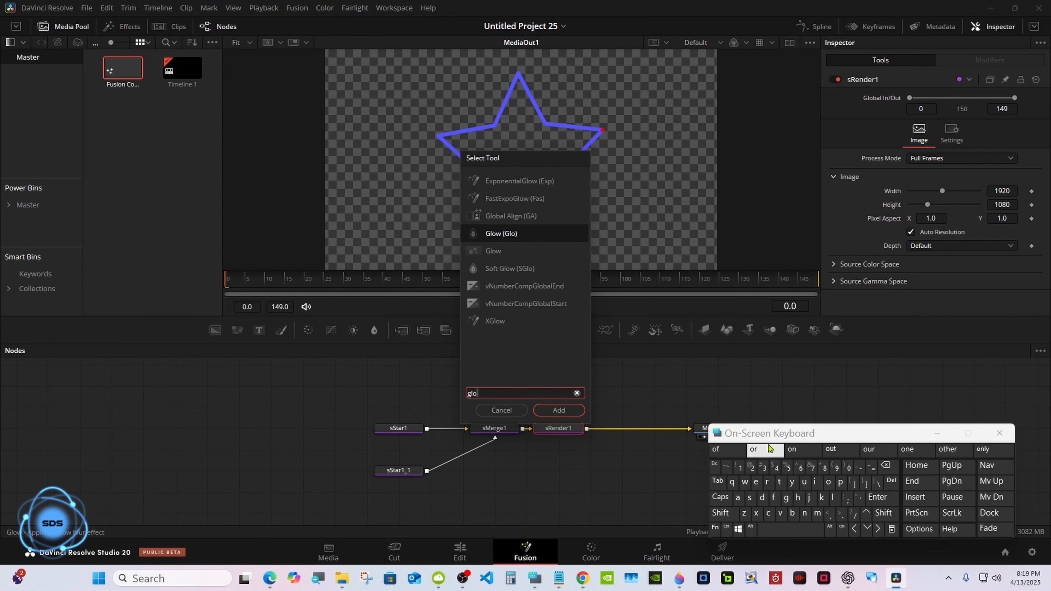
pyautogui.click(498, 237)
pyautogui.click(558, 412)
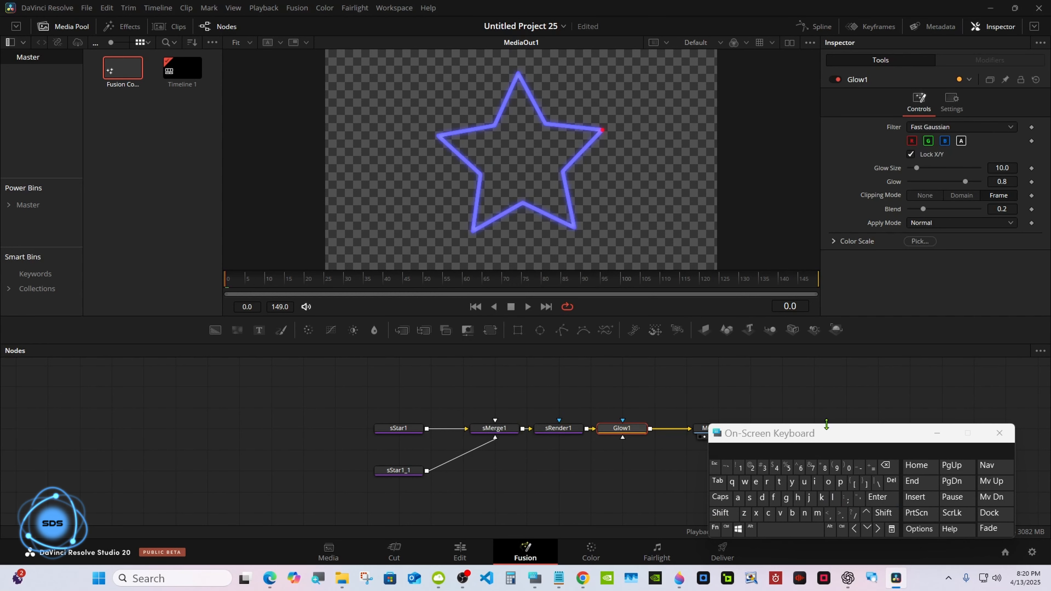
# Close the on-screen keyboard and raise Glow1's Blend to about 0.252 while viewing frame 55
pyautogui.click(999, 433)
pyautogui.moveTo(308, 282); pyautogui.dragTo(513, 282)
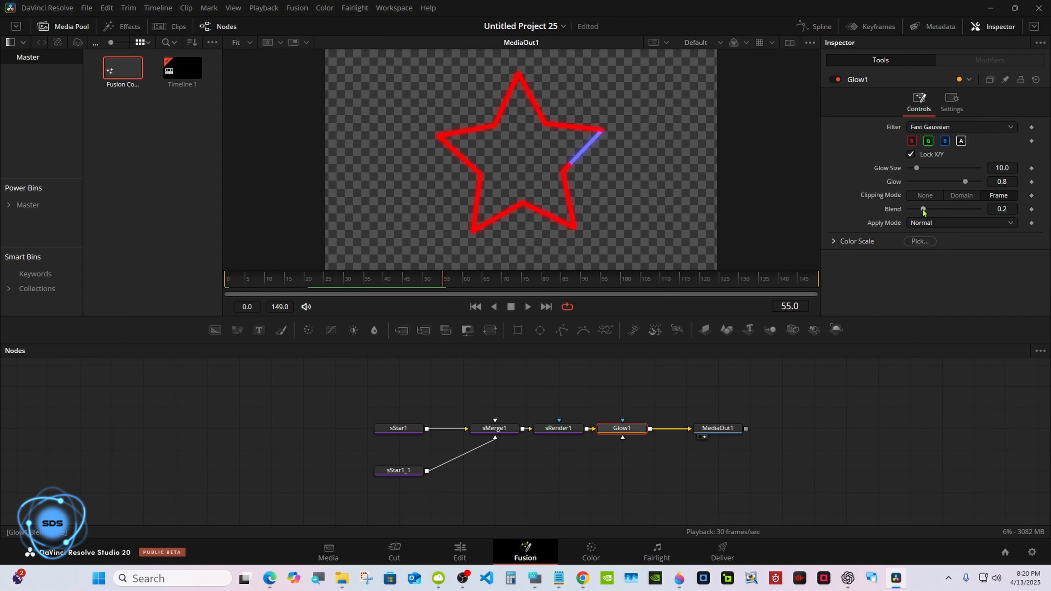
pyautogui.moveTo(922, 209); pyautogui.dragTo(932, 209)
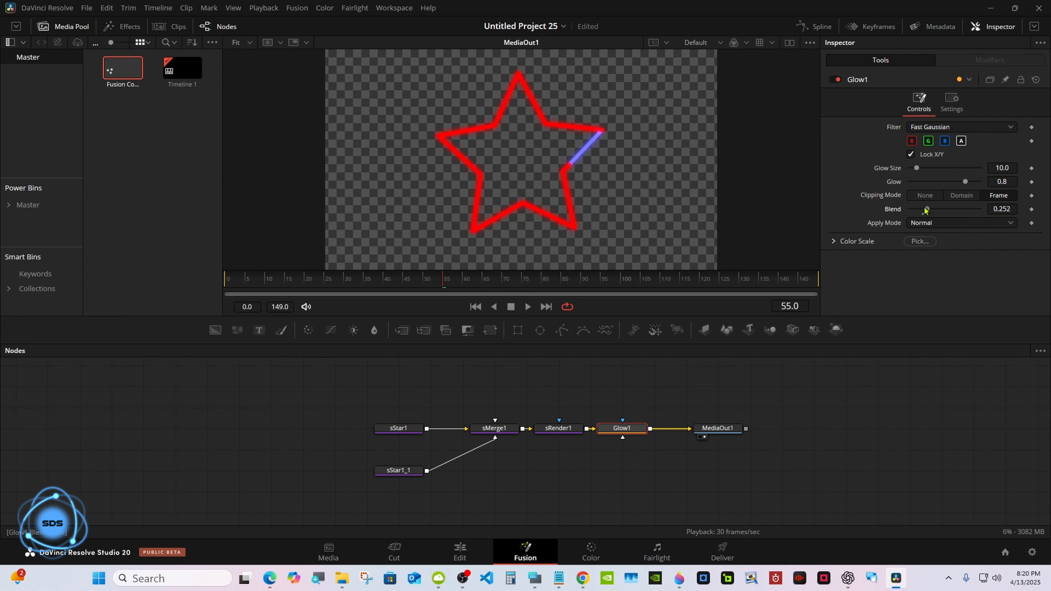
# On the Edit page, extend the third Fusion composition clip so the timeline ends at 00:00:26:00
pyautogui.click(459, 550)
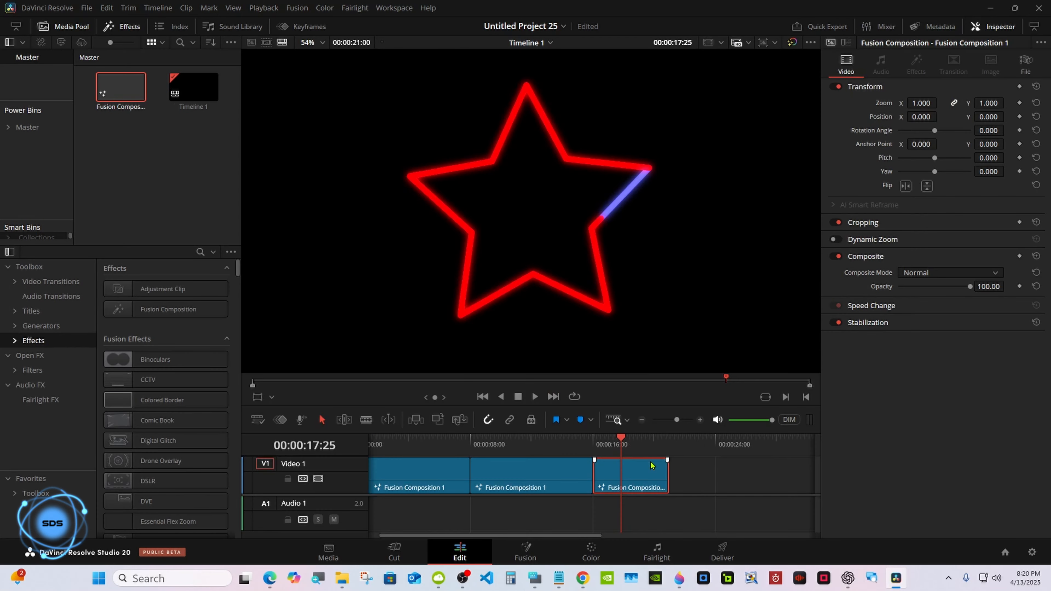
pyautogui.moveTo(667, 474); pyautogui.dragTo(735, 474)
pyautogui.press('Home')
# Play the star clip from 00:00:16:00, and play the whole timeline from its start
pyautogui.click(615, 445)
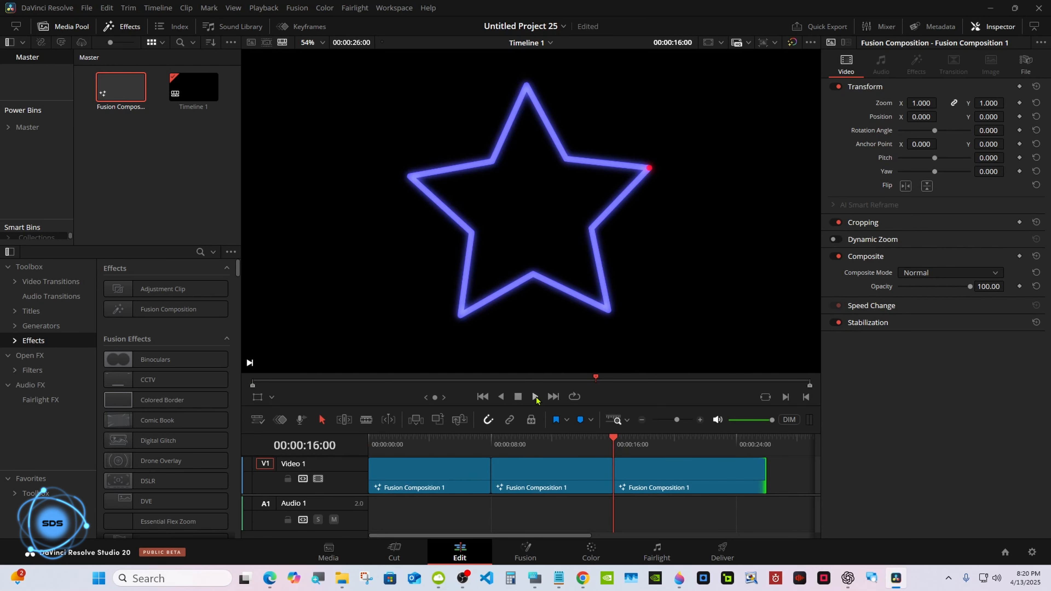
pyautogui.click(534, 397)
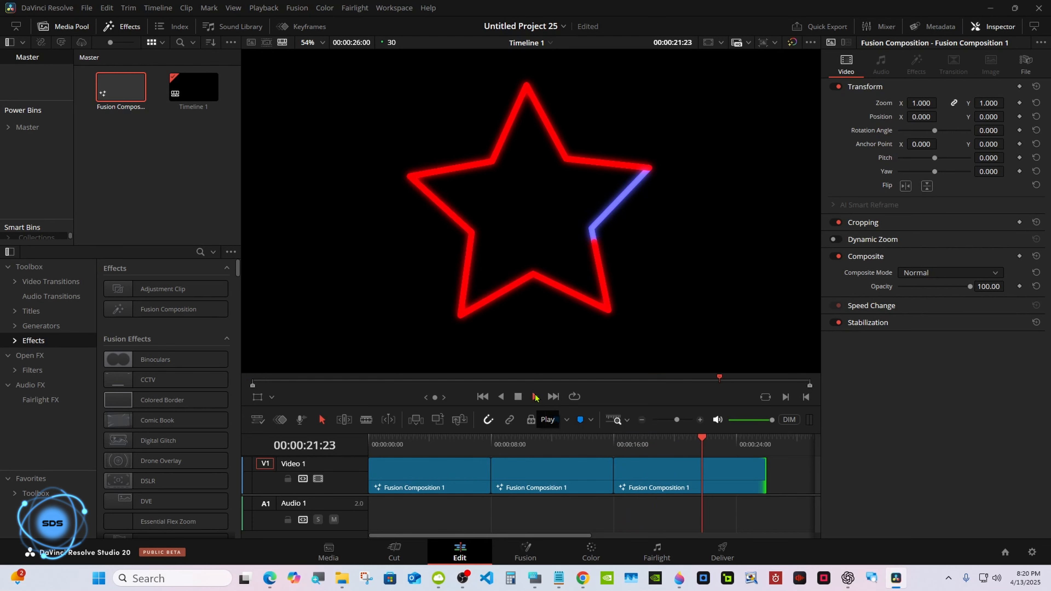
pyautogui.click(518, 397)
pyautogui.click(368, 451)
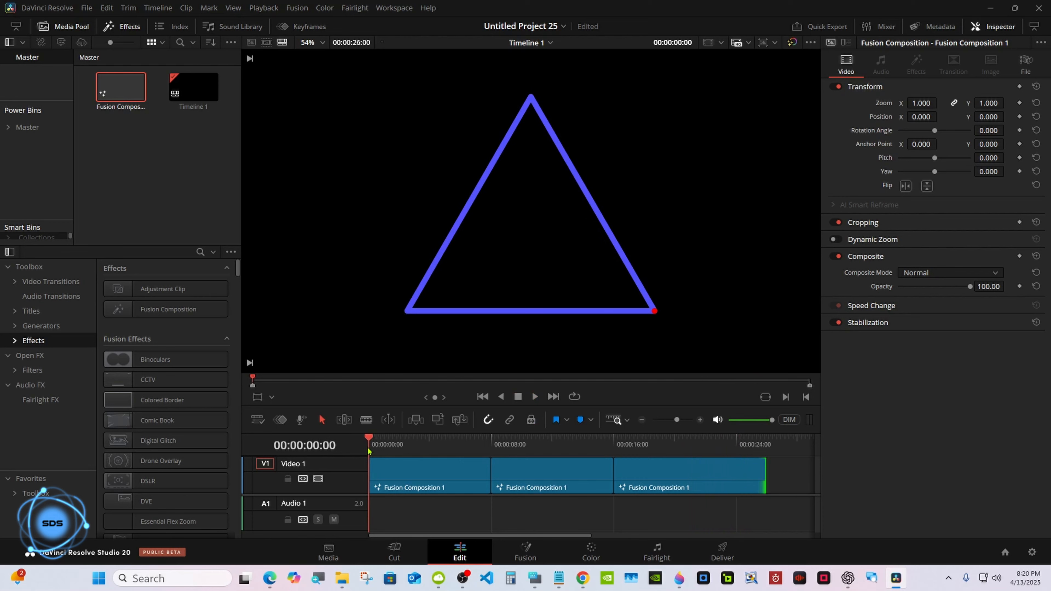
pyautogui.click(534, 396)
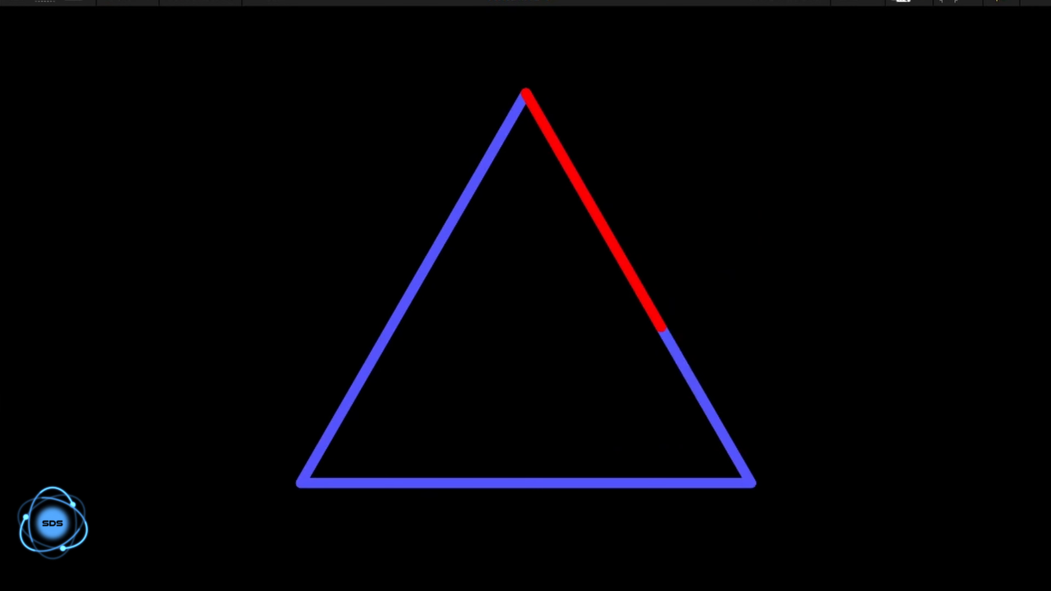